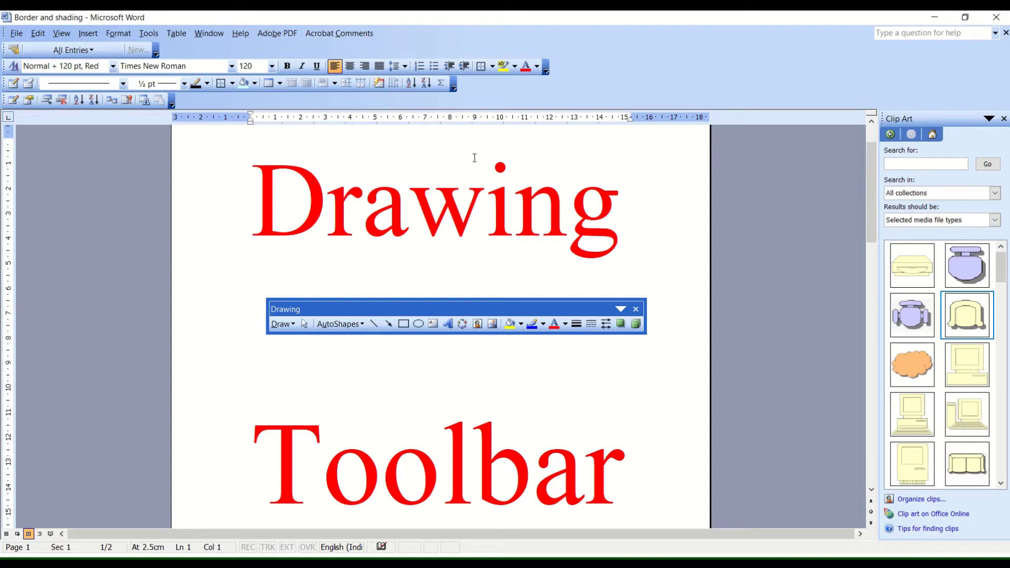
- Reopen the Drawing toolbar via View > Toolbars, dock it at the bottom, and select all text
{"action": "left_click", "coordinate": [637, 309]}
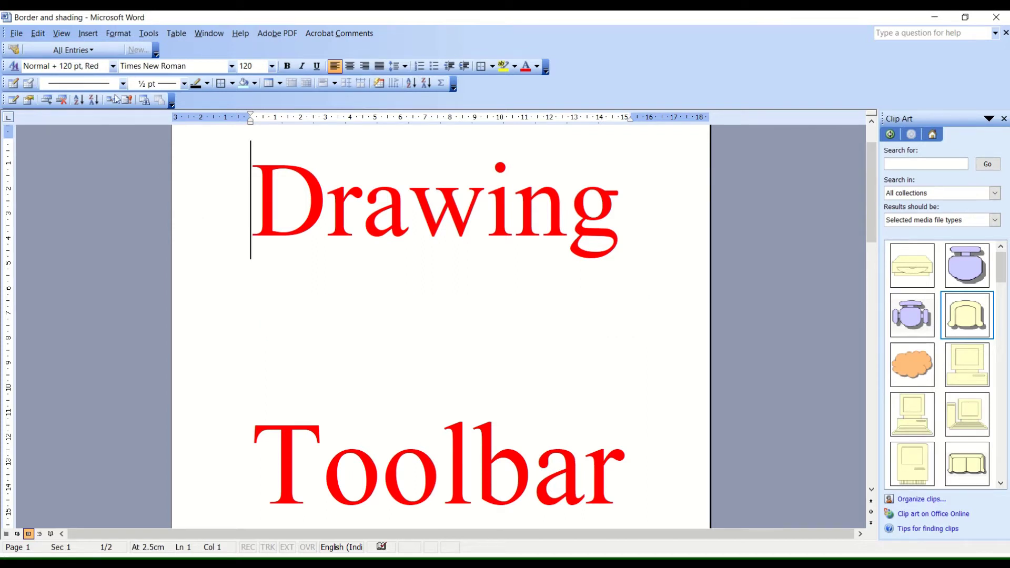
{"action": "left_click", "coordinate": [61, 33]}
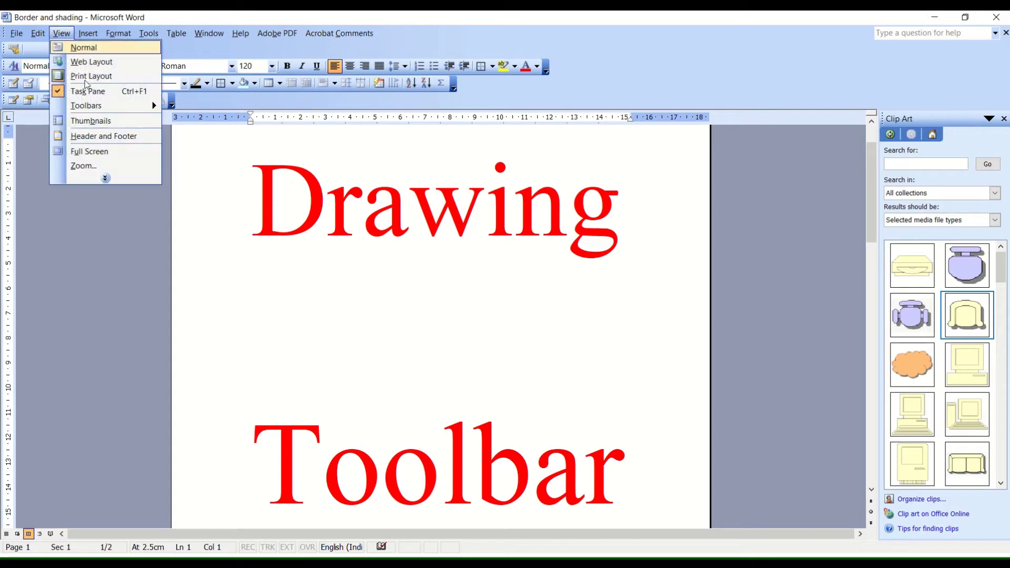
{"action": "mouse_move", "coordinate": [87, 106]}
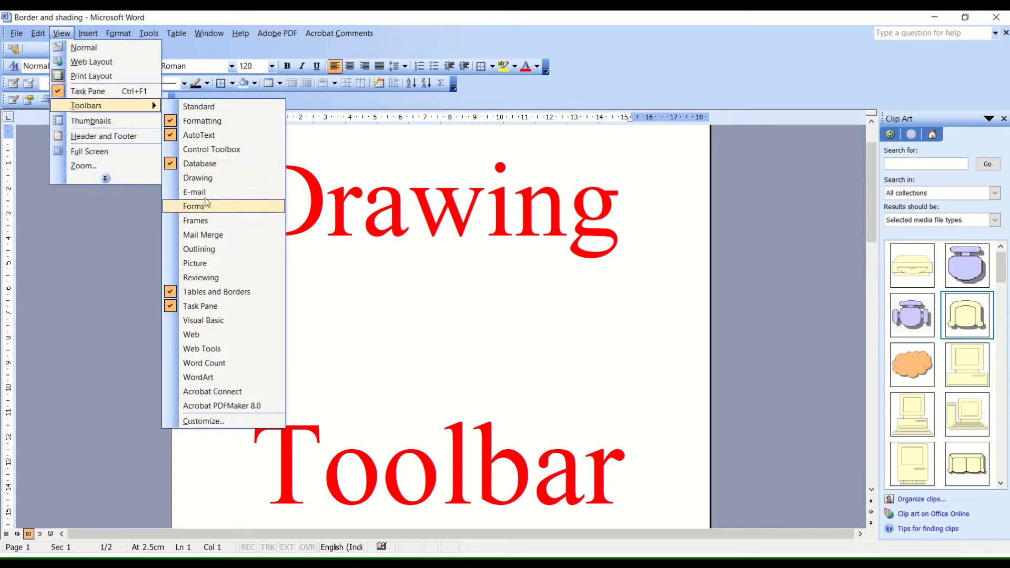
{"action": "left_click", "coordinate": [198, 179]}
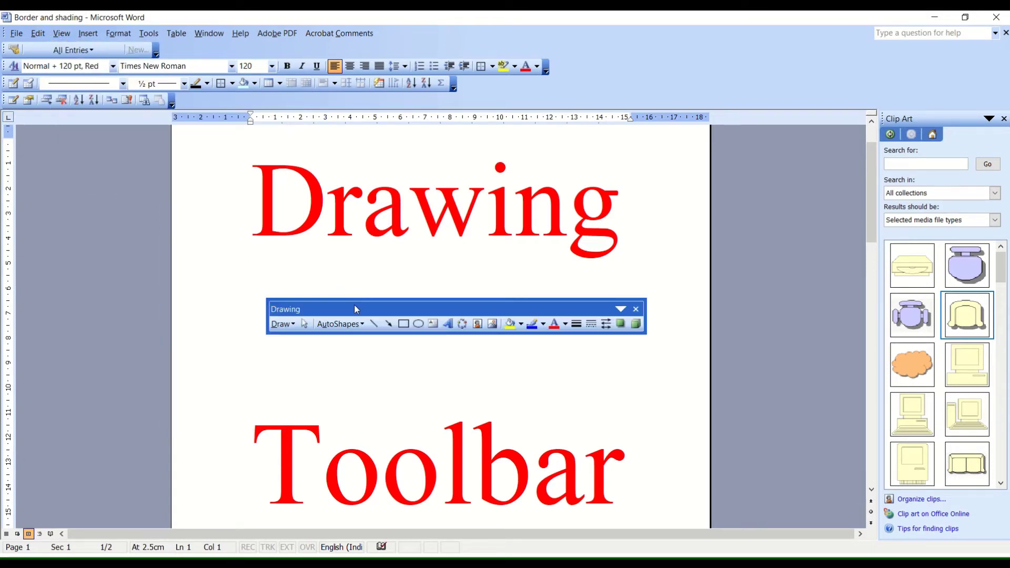
{"action": "mouse_move", "coordinate": [362, 306]}
{"action": "left_mouse_down"}
{"action": "mouse_move", "coordinate": [254, 385]}
{"action": "mouse_move", "coordinate": [99, 526]}
{"action": "left_mouse_up"}
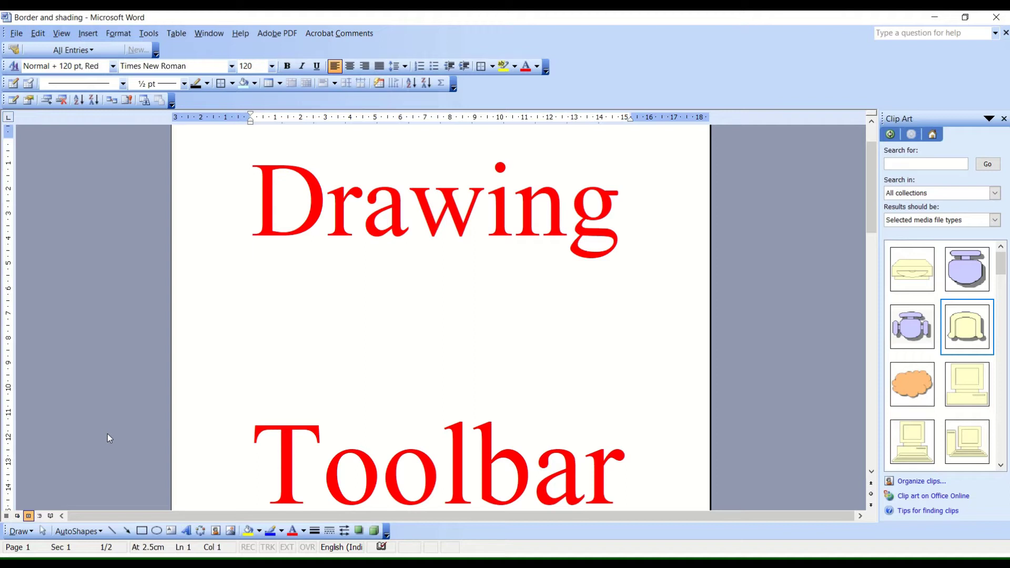
{"action": "key", "text": "ctrl+a"}
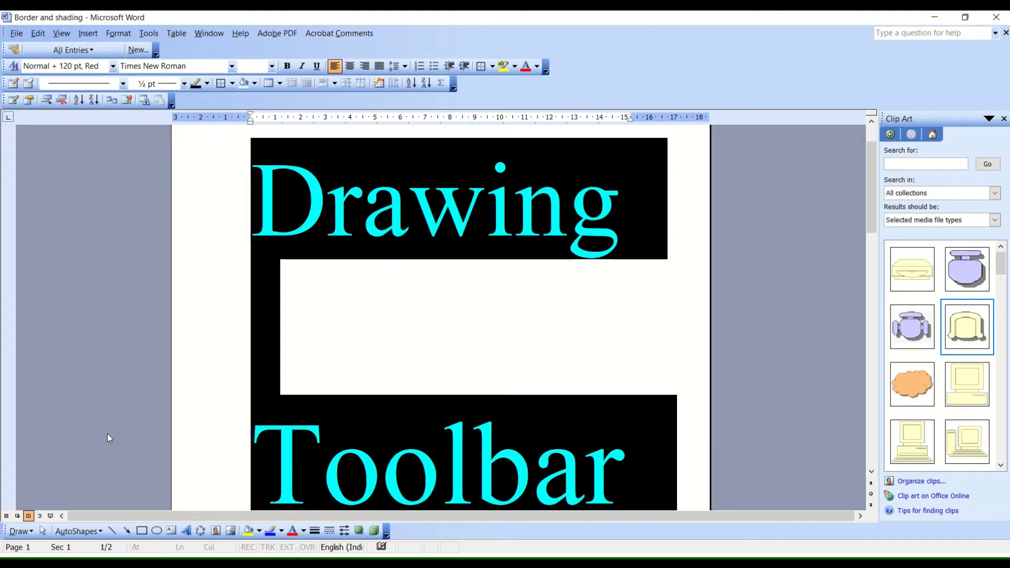
- Delete the red 'Drawing Toolbar' text and browse the AutoShapes menu without inserting anything
{"action": "key", "text": "Delete"}
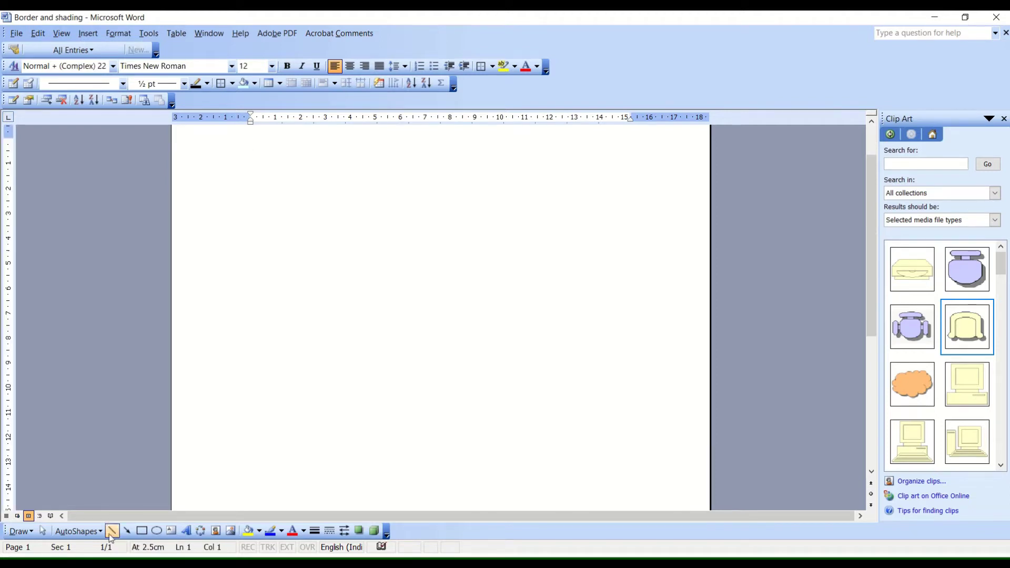
{"action": "left_click", "coordinate": [102, 533]}
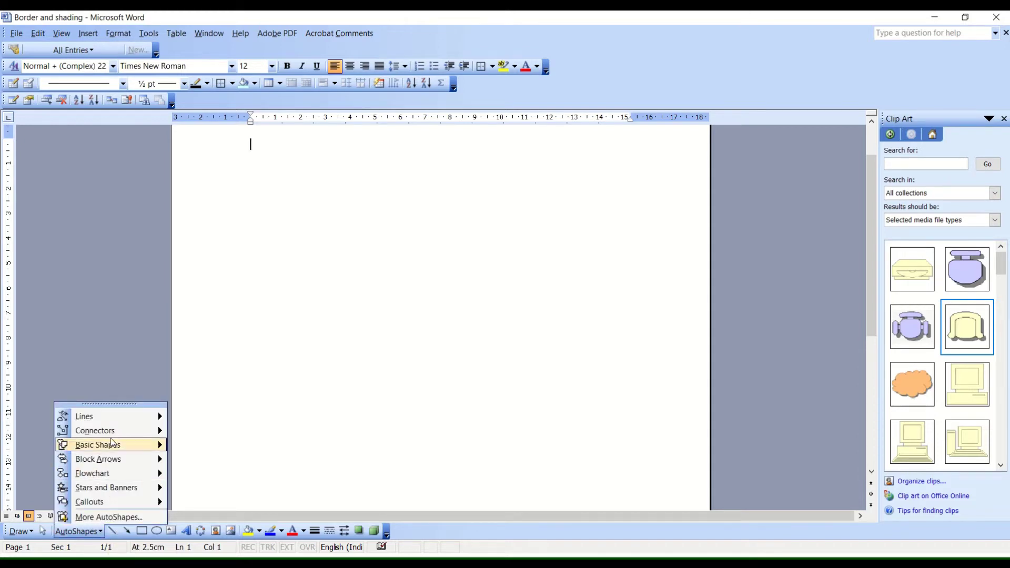
{"action": "mouse_move", "coordinate": [84, 416]}
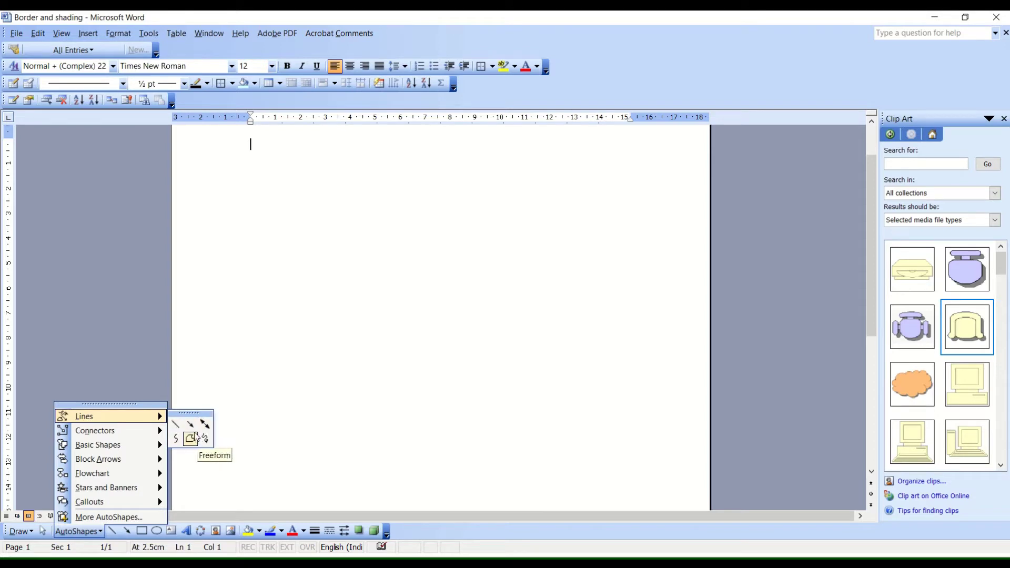
{"action": "left_click", "coordinate": [282, 303]}
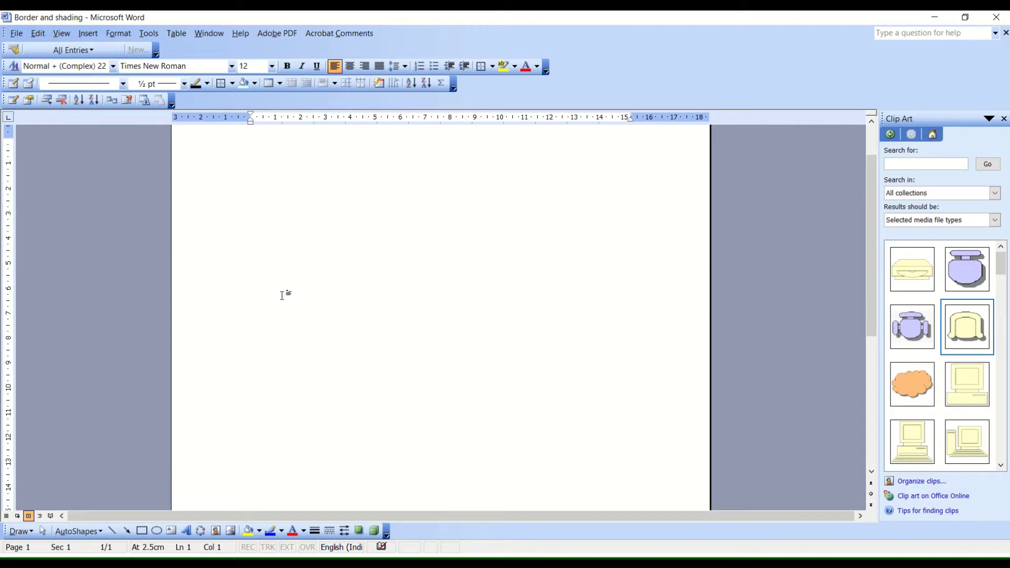
- Type 'Tree' and, below it, 'Stem Root branches fruits' with tab gaps between the words
{"action": "type", "text": "T"}
{"action": "type", "text": "ree"}
{"action": "key", "text": "Return"}
{"action": "key", "text": "Return"}
{"action": "type", "text": "Stem "}
{"action": "type", "text": "Root "}
{"action": "type", "text": "branches "}
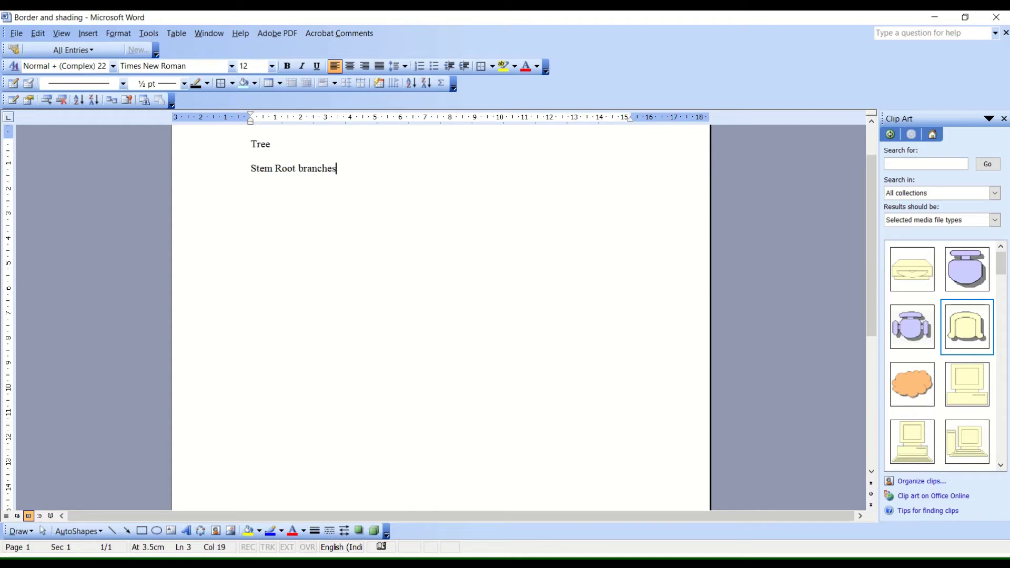
{"action": "type", "text": "frui"}
{"action": "type", "text": "ts"}
{"action": "left_click", "coordinate": [274, 168]}
{"action": "key", "text": "Tab"}
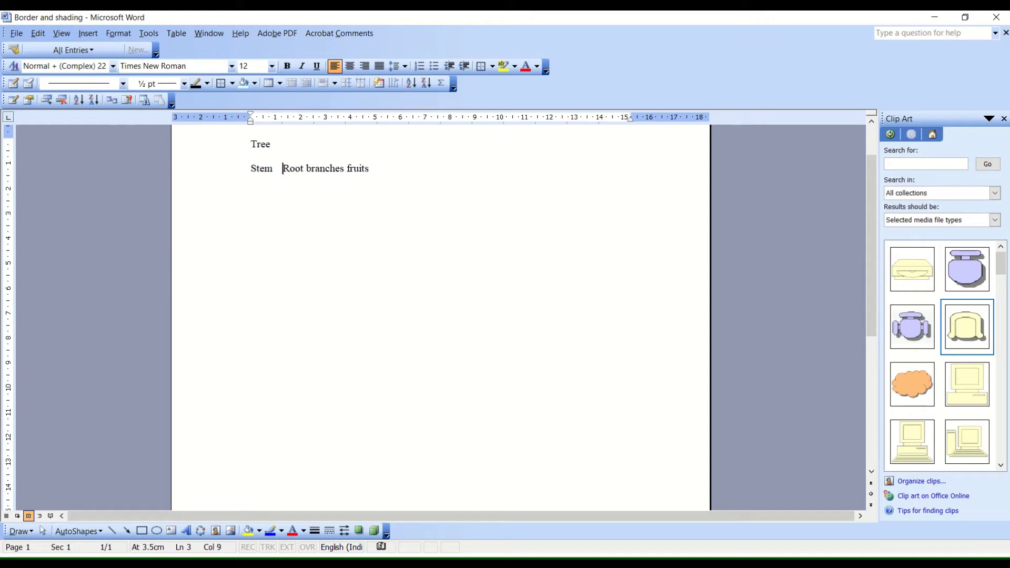
{"action": "key", "text": "ctrl+Right"}
{"action": "key", "text": "Tab"}
{"action": "key", "text": "ctrl+Right"}
{"action": "key", "text": "Tab"}
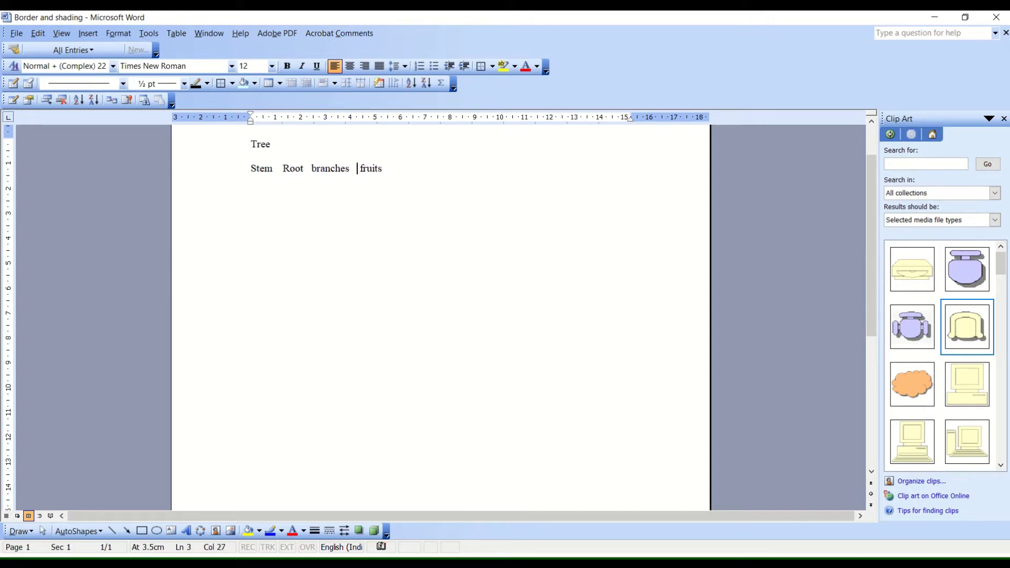
- Centre both lines and add blank lines between Tree and the word row
{"action": "left_click_drag", "start_coordinate": [250, 143], "coordinate": [385, 175]}
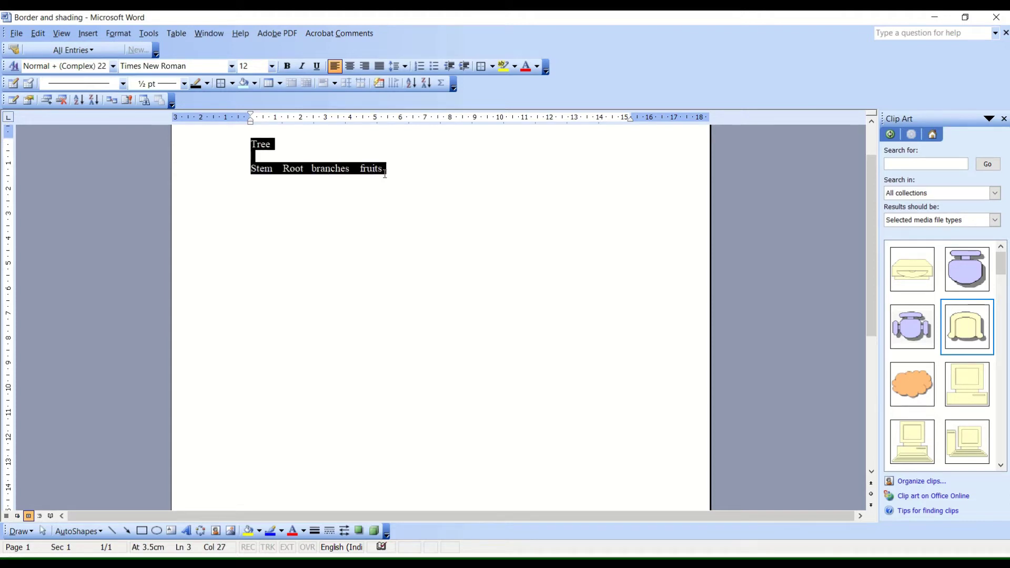
{"action": "left_click", "coordinate": [349, 66]}
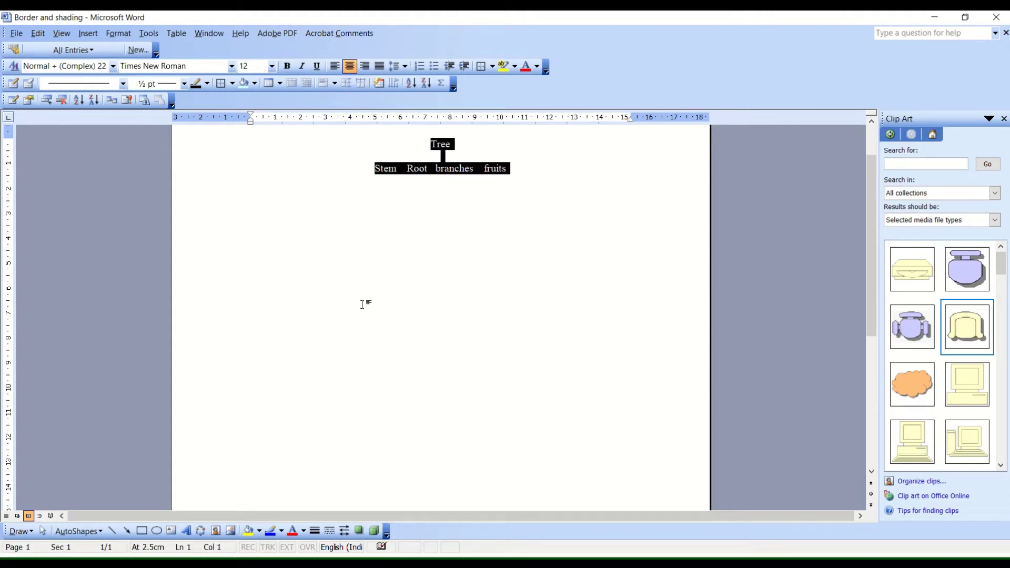
{"action": "left_click", "coordinate": [370, 314]}
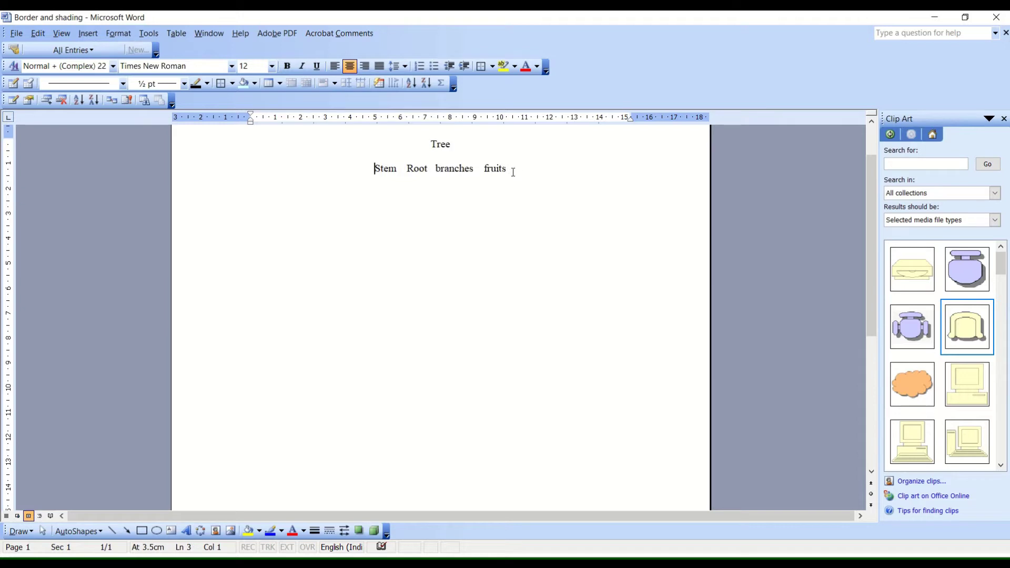
{"action": "left_click_drag", "start_coordinate": [513, 172], "coordinate": [375, 175]}
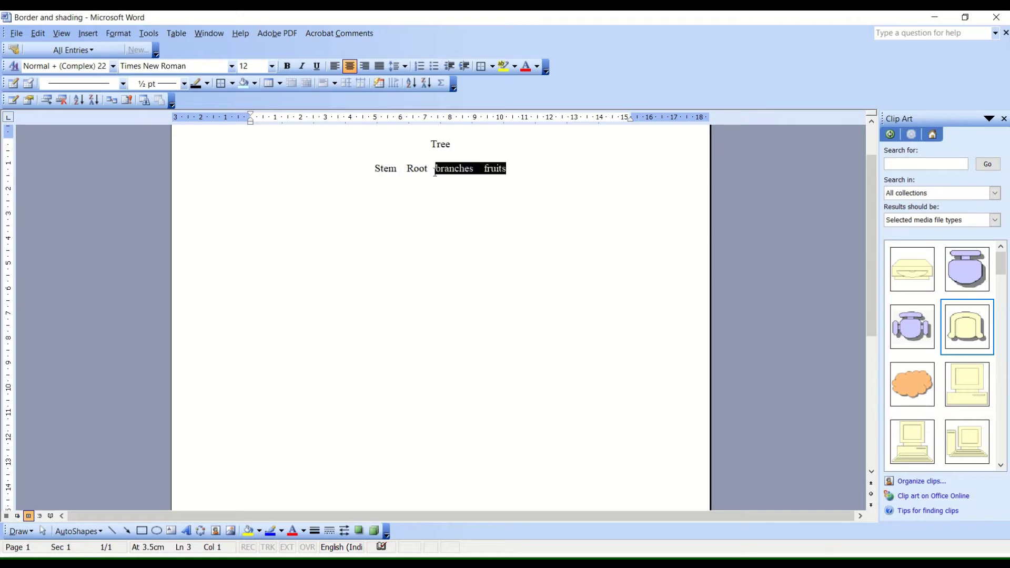
{"action": "left_click", "coordinate": [458, 144]}
{"action": "key", "text": "Return"}
{"action": "key", "text": "Return"}
{"action": "key", "text": "Return"}
{"action": "key", "text": "Return"}
{"action": "key", "text": "Return"}
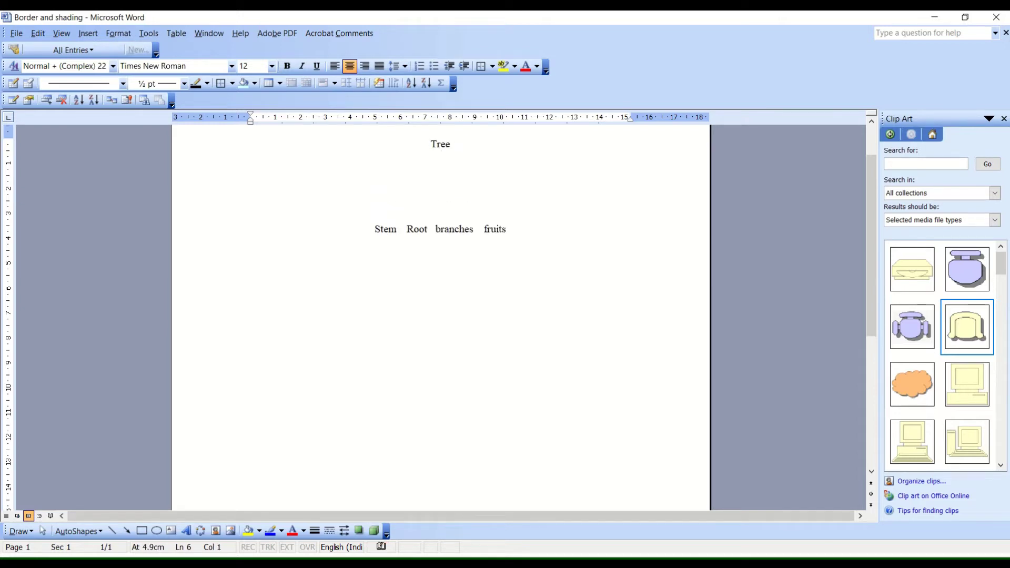
{"action": "left_click", "coordinate": [502, 151]}
- Add 'Human Body' after Tree on the heading line
{"action": "left_click", "coordinate": [477, 145]}
{"action": "type", "text": "Humman "}
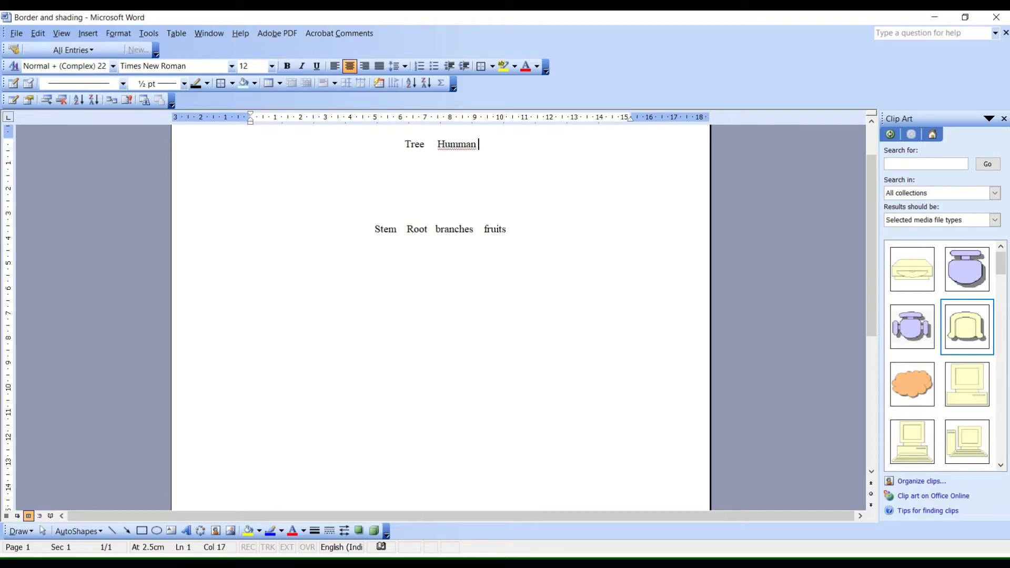
{"action": "type", "text": "B"}
{"action": "key", "text": "BackSpace"}
{"action": "key", "text": "BackSpace"}
{"action": "key", "text": "BackSpace"}
{"action": "key", "text": "BackSpace"}
{"action": "key", "text": "BackSpace"}
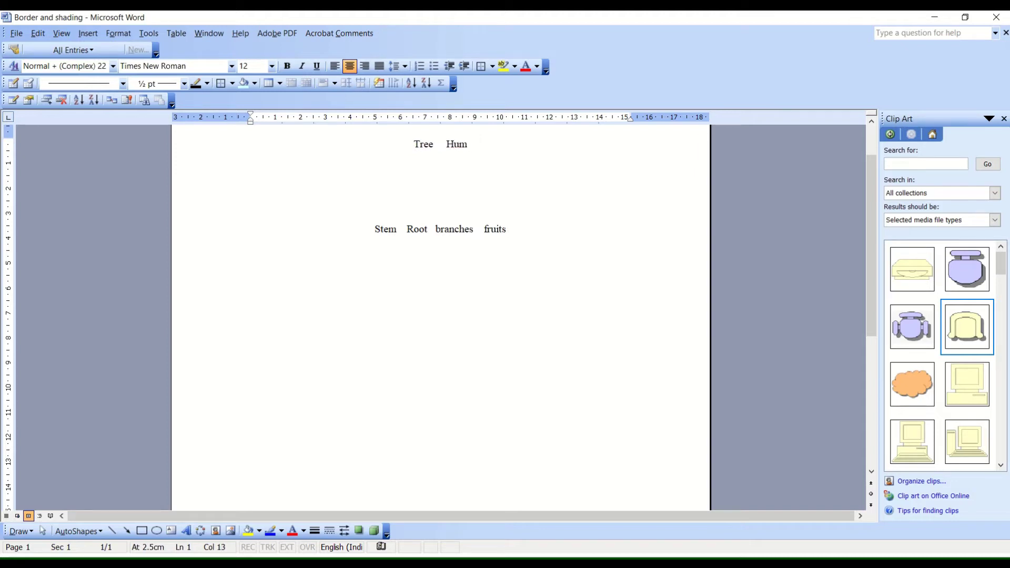
{"action": "type", "text": "an Body"}
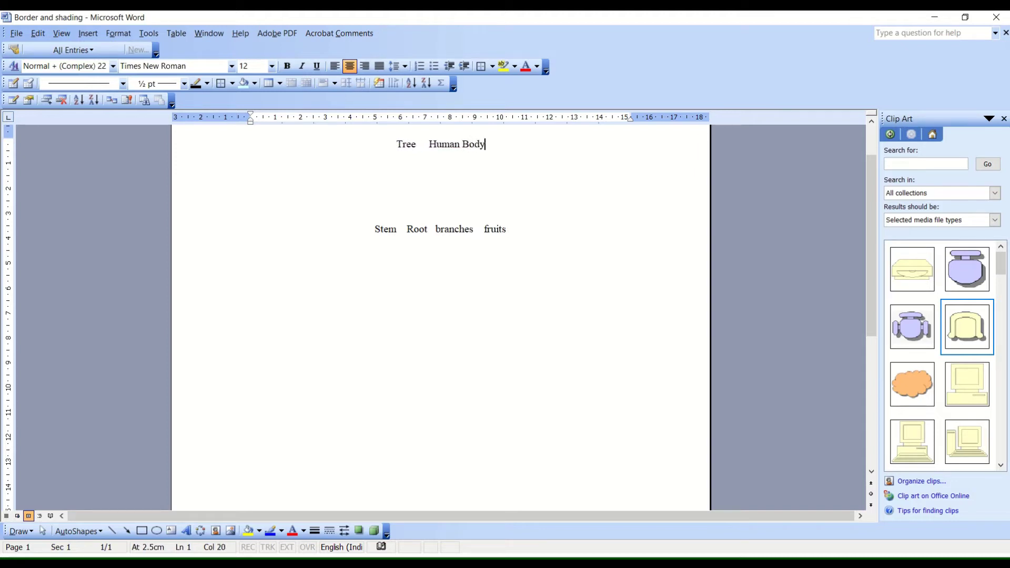
- Add 'Shoulder' before Stem and 'Head' after fruits, adjusting the tab gaps in the row
{"action": "left_click", "coordinate": [338, 230]}
{"action": "type", "text": "S"}
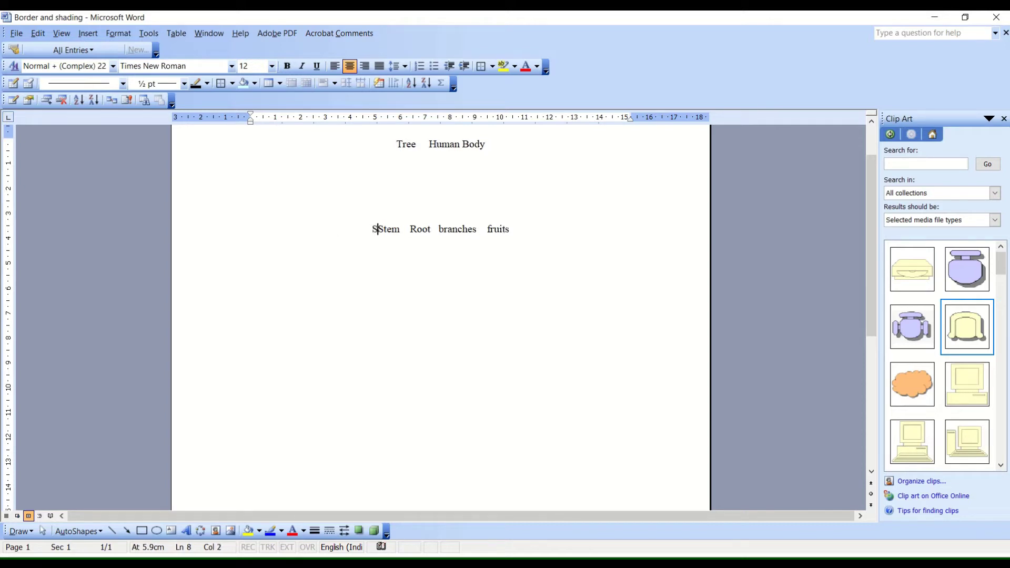
{"action": "type", "text": "houlde"}
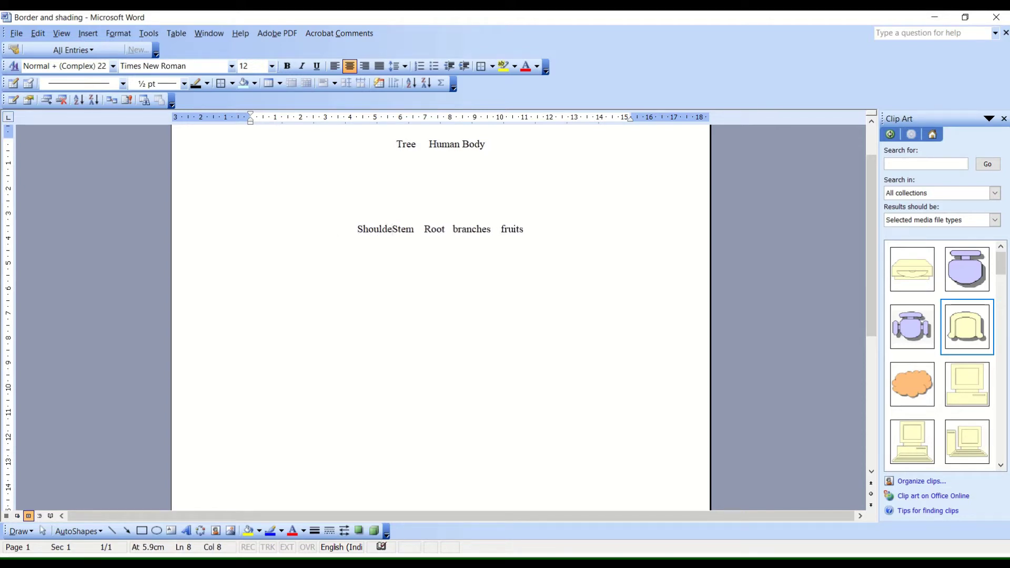
{"action": "type", "text": "r"}
{"action": "key", "text": "Tab"}
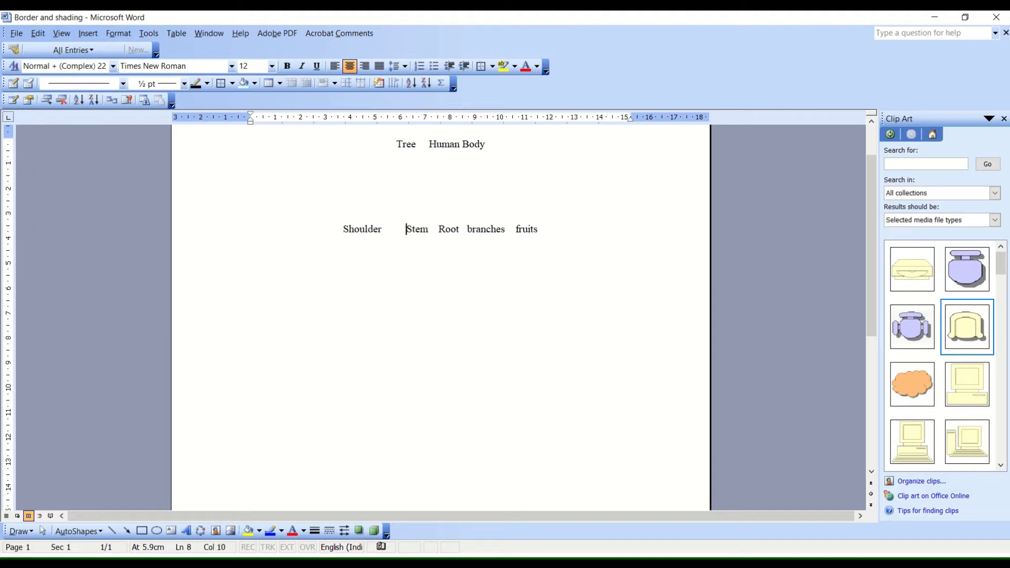
{"action": "left_click", "coordinate": [553, 230]}
{"action": "type", "text": "Head"}
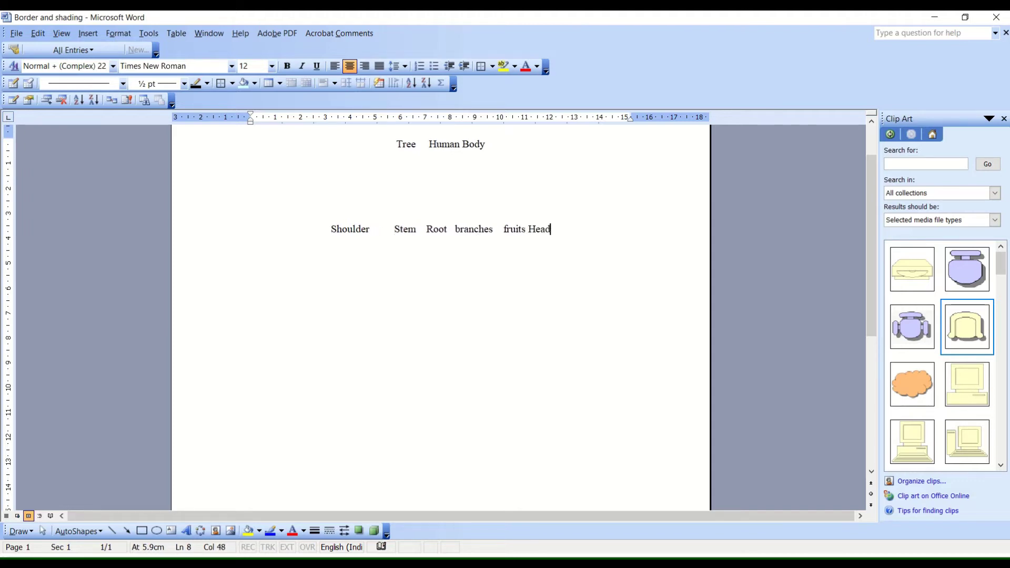
{"action": "left_click", "coordinate": [527, 230]}
{"action": "key", "text": "Tab"}
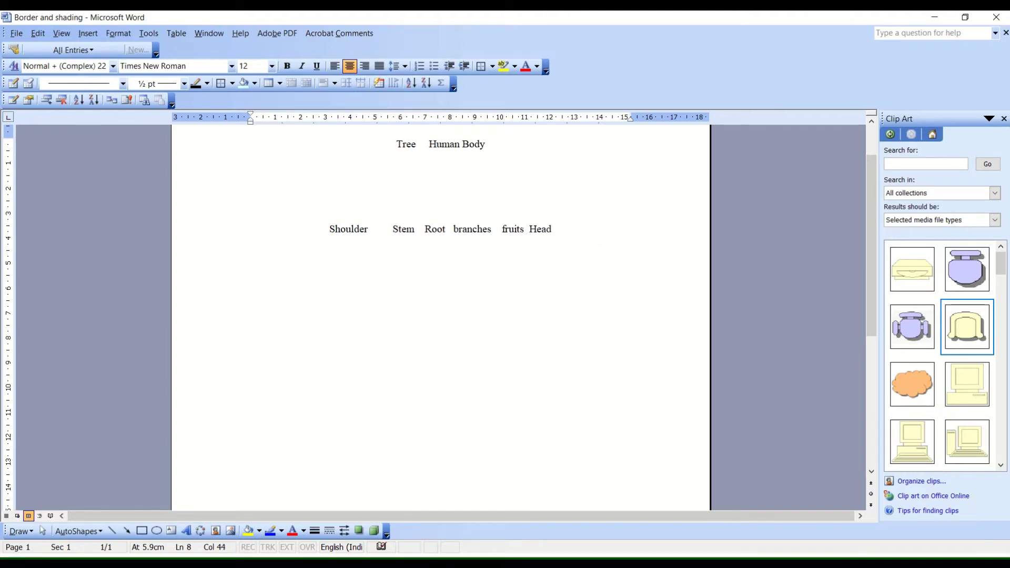
{"action": "key", "text": "Tab"}
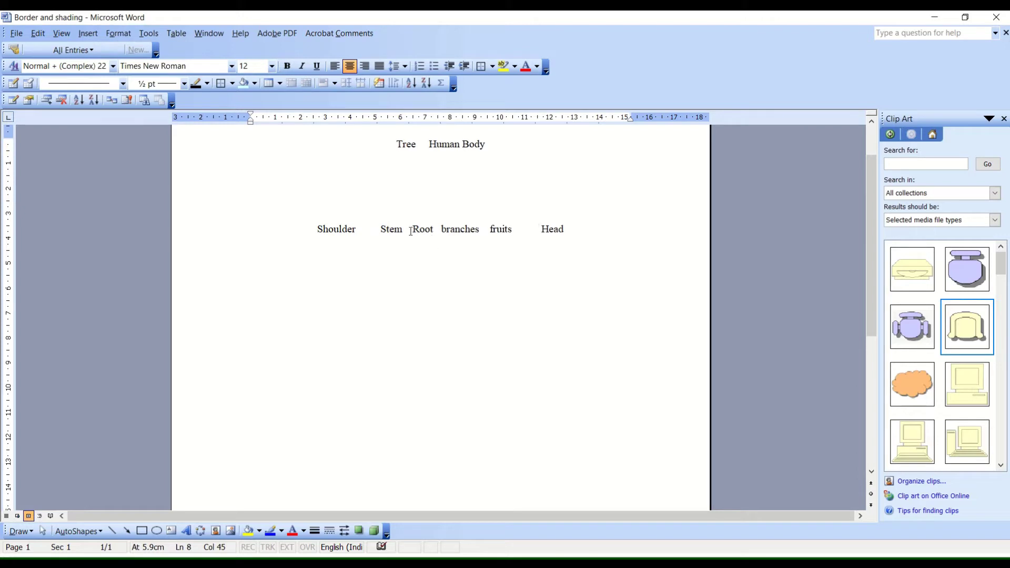
{"action": "left_click", "coordinate": [410, 230]}
{"action": "key", "text": "Tab"}
{"action": "key", "text": "Tab"}
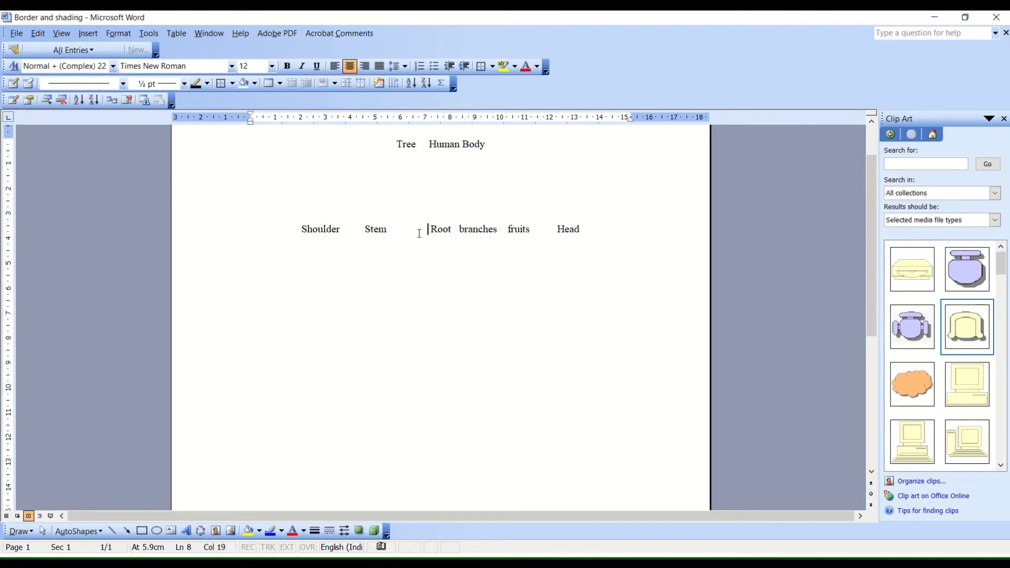
{"action": "key", "text": "BackSpace"}
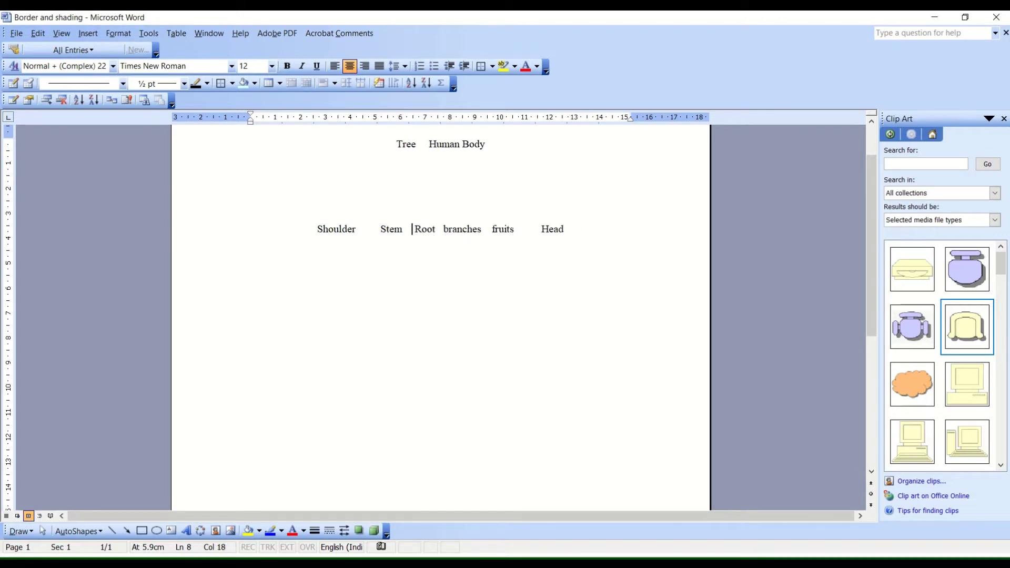
{"action": "left_click", "coordinate": [587, 227]}
- Draw arrows from Tree down to Stem and to branches with the AutoShapes Arrow tool
{"action": "left_click", "coordinate": [104, 531]}
{"action": "left_click", "coordinate": [112, 531]}
{"action": "left_click", "coordinate": [129, 531]}
{"action": "left_click", "coordinate": [100, 531]}
{"action": "left_click", "coordinate": [101, 533]}
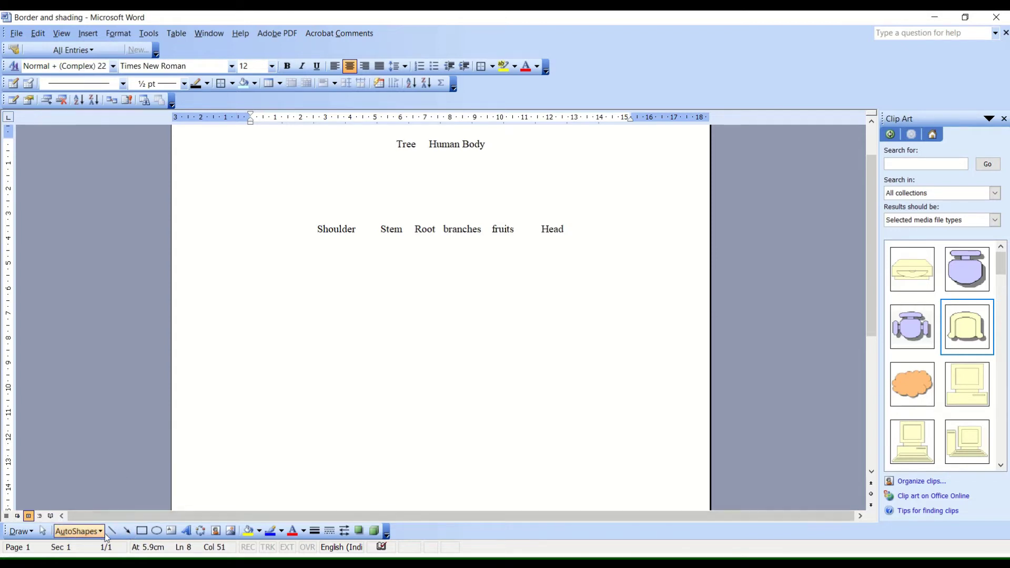
{"action": "left_click", "coordinate": [106, 534]}
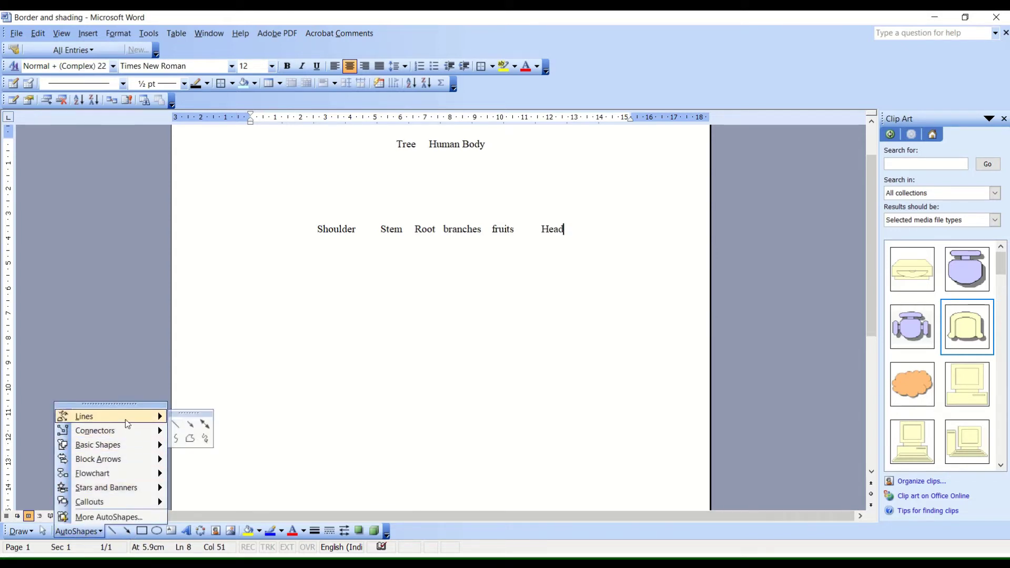
{"action": "mouse_move", "coordinate": [84, 415]}
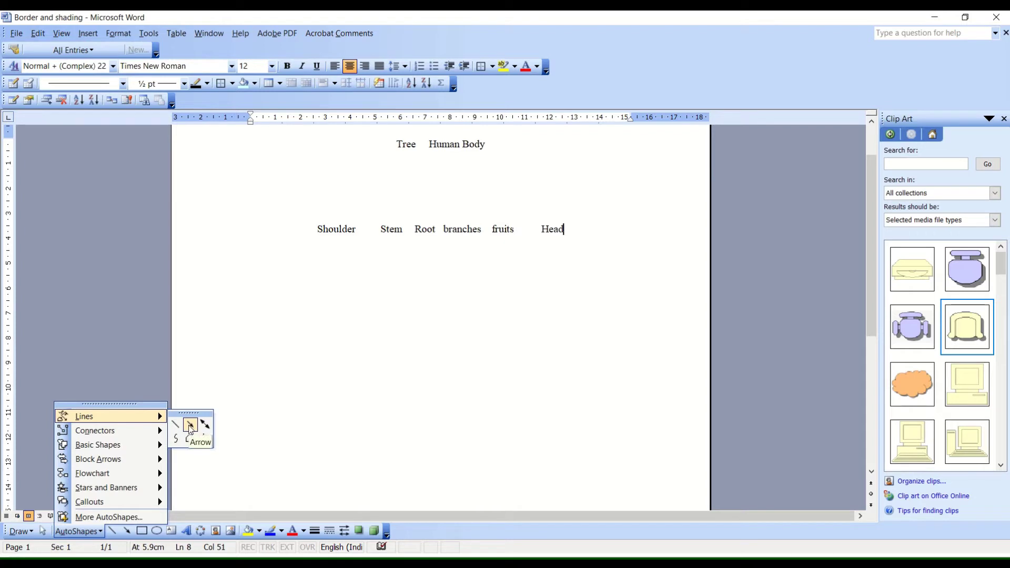
{"action": "left_click", "coordinate": [190, 425]}
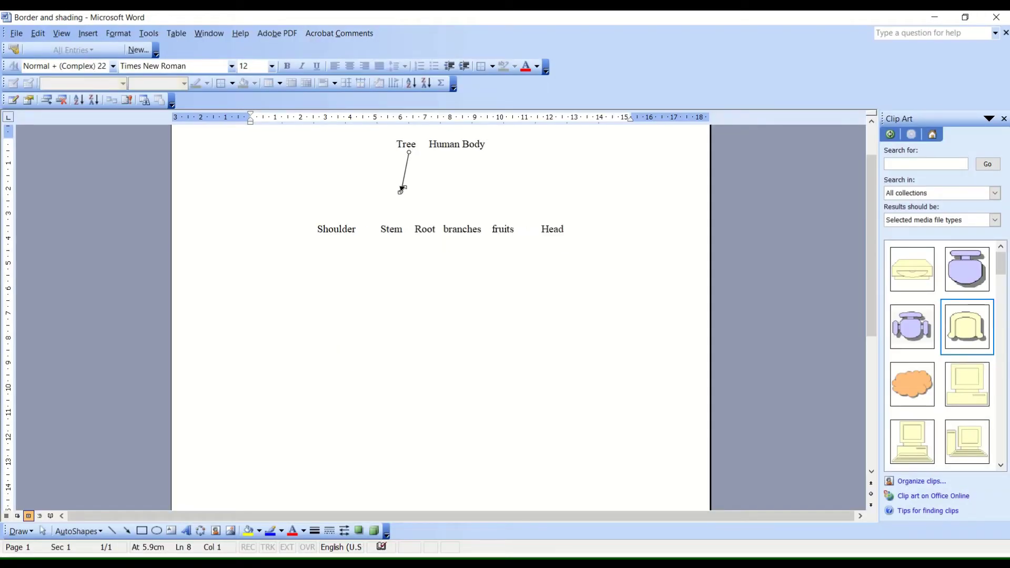
{"action": "left_click_drag", "start_coordinate": [402, 189], "coordinate": [394, 224]}
{"action": "left_click", "coordinate": [430, 250]}
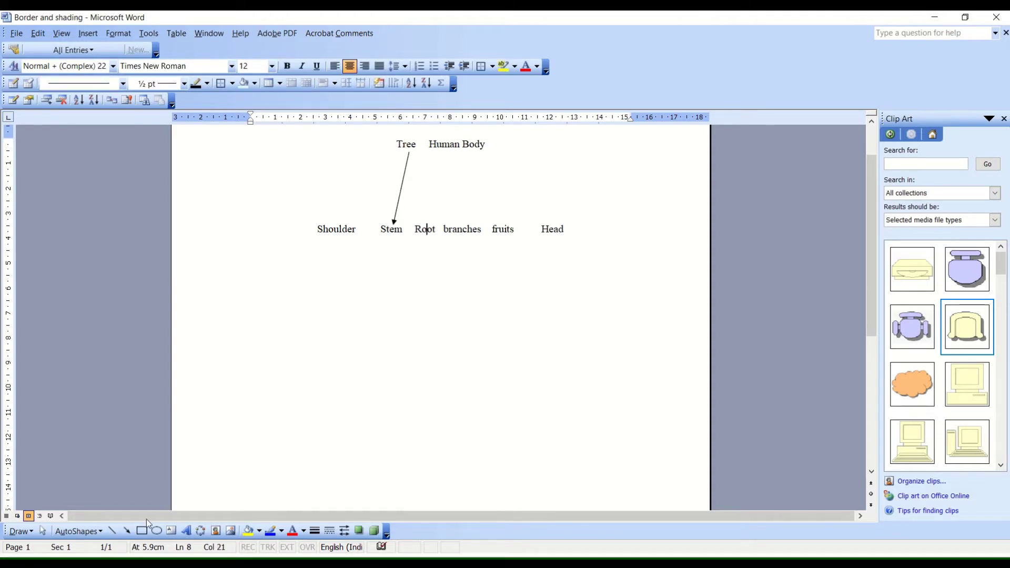
{"action": "left_click", "coordinate": [127, 531]}
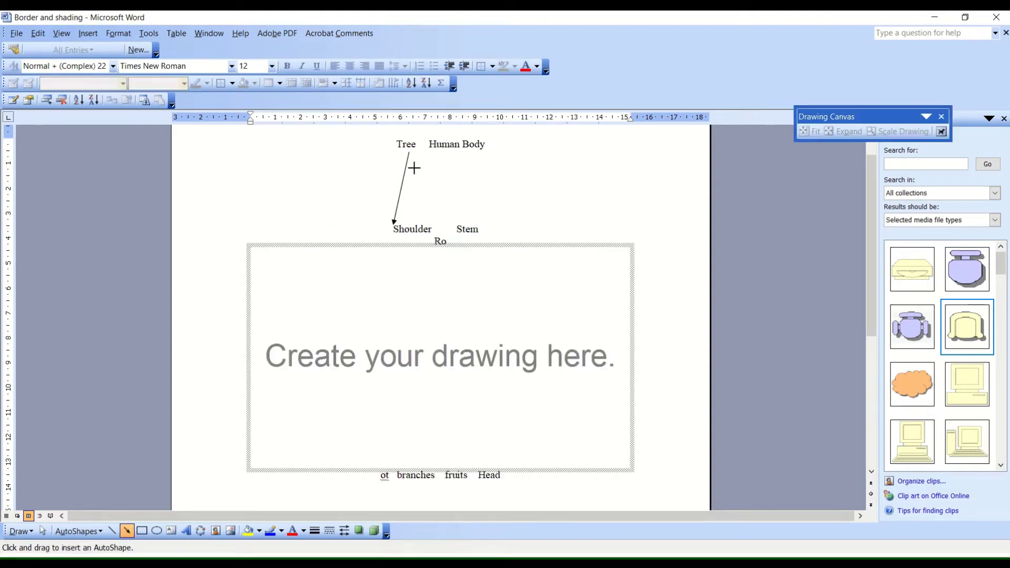
{"action": "left_click_drag", "start_coordinate": [409, 153], "coordinate": [457, 215]}
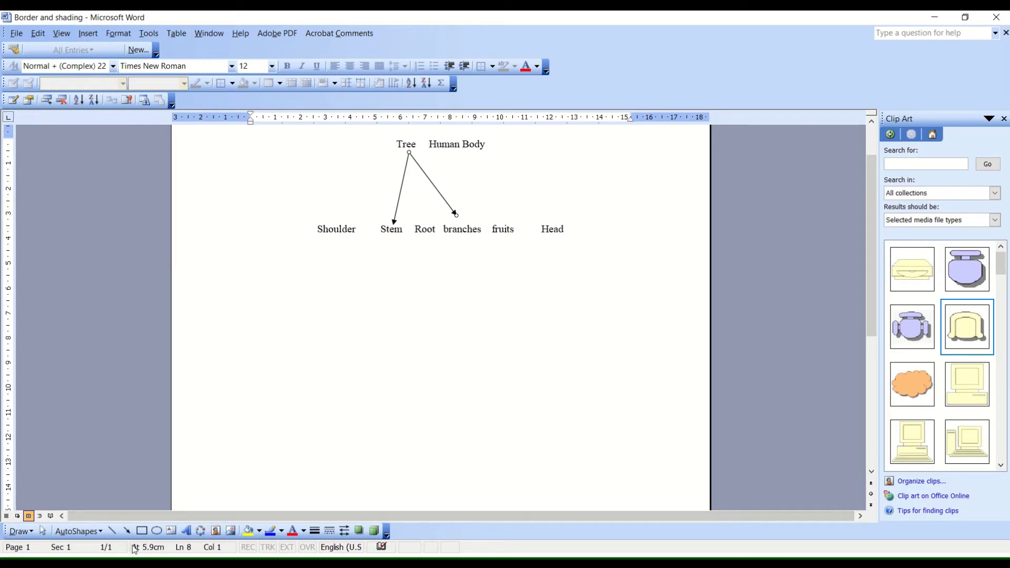
- Draw arrows from Tree to Root and fruits, snapping the Root arrow's top onto Tree
{"action": "left_click", "coordinate": [127, 531]}
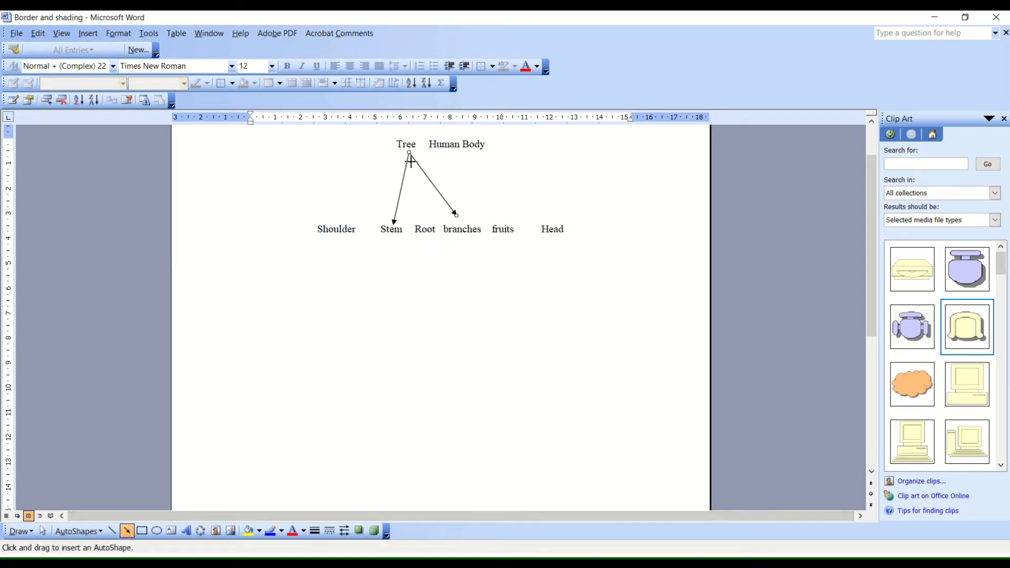
{"action": "left_click_drag", "start_coordinate": [409, 153], "coordinate": [424, 223]}
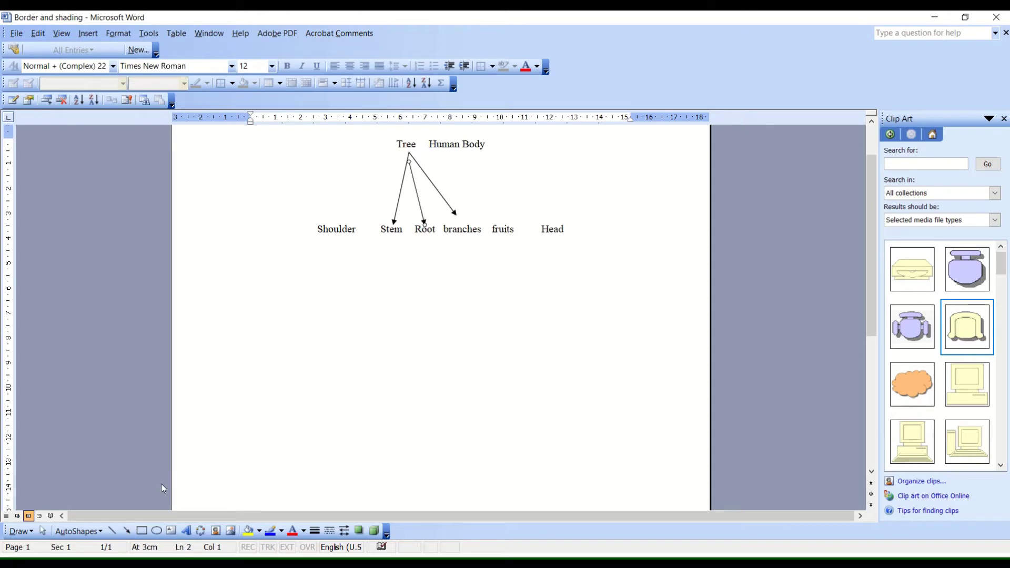
{"action": "left_click", "coordinate": [126, 531]}
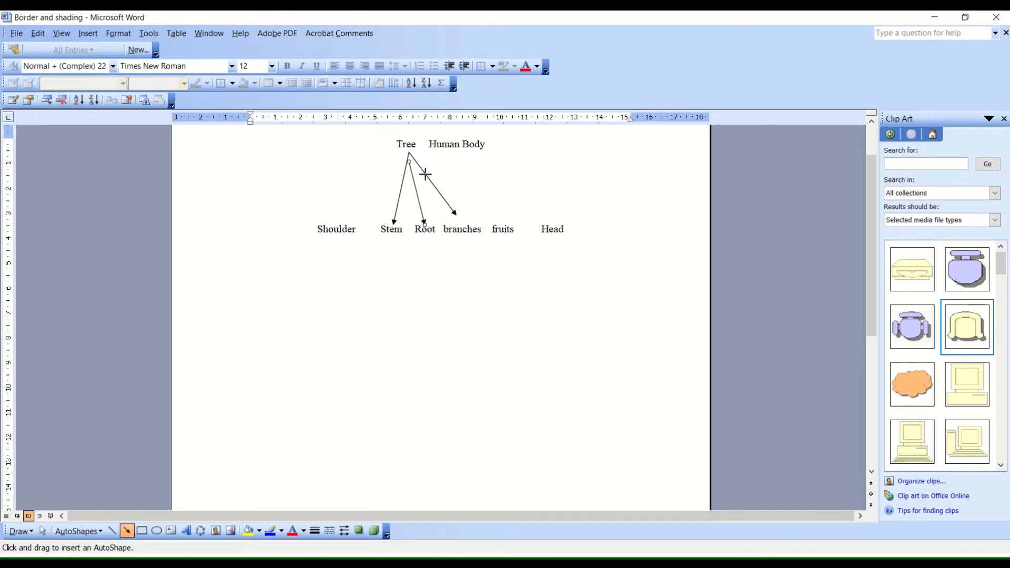
{"action": "mouse_move", "coordinate": [409, 153]}
{"action": "left_mouse_down"}
{"action": "mouse_move", "coordinate": [449, 196]}
{"action": "mouse_move", "coordinate": [495, 216]}
{"action": "left_mouse_up"}
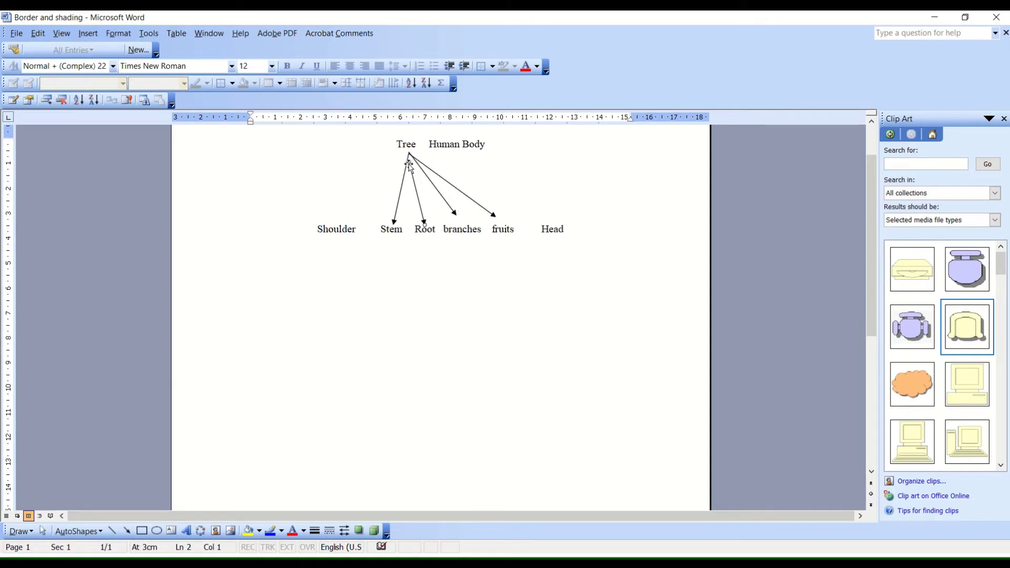
{"action": "left_click_drag", "start_coordinate": [410, 161], "coordinate": [409, 153]}
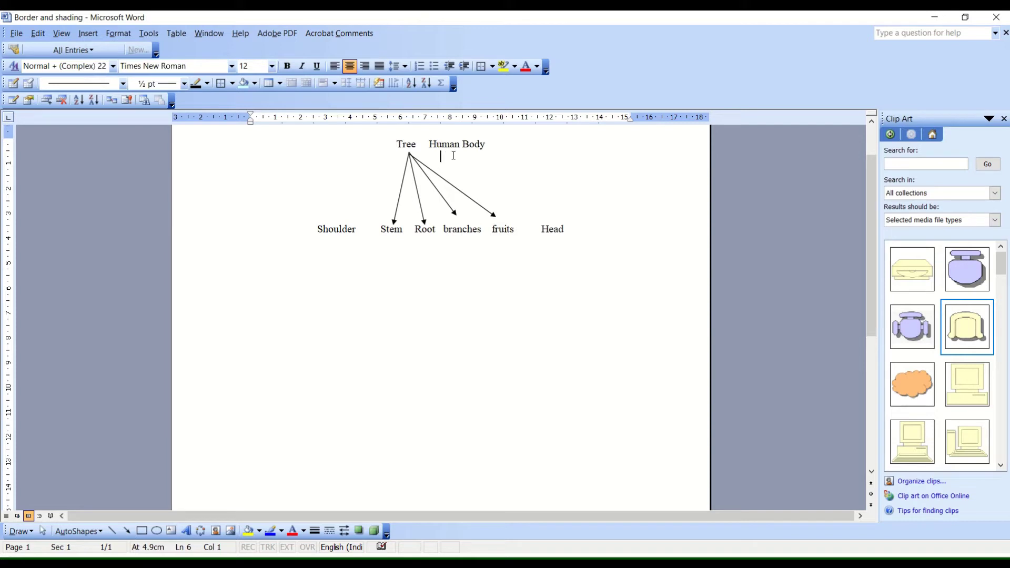
- Draw an arrow from Human Body down-left, then undo the misplaced long arrow
{"action": "left_click", "coordinate": [126, 531]}
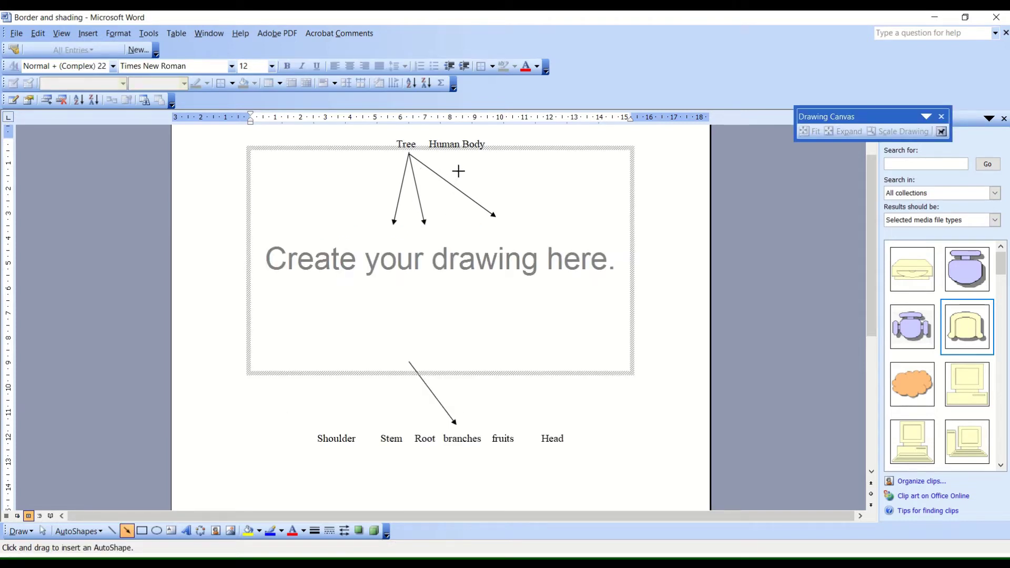
{"action": "mouse_move", "coordinate": [455, 157]}
{"action": "left_mouse_down"}
{"action": "mouse_move", "coordinate": [368, 336]}
{"action": "mouse_move", "coordinate": [341, 432]}
{"action": "left_mouse_up"}
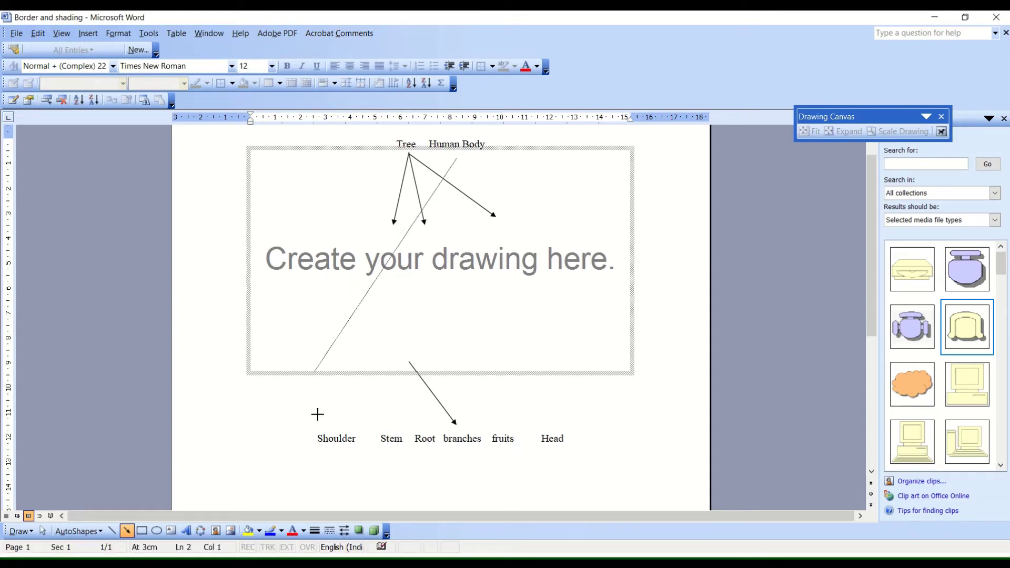
{"action": "left_click_drag", "start_coordinate": [341, 432], "coordinate": [338, 372]}
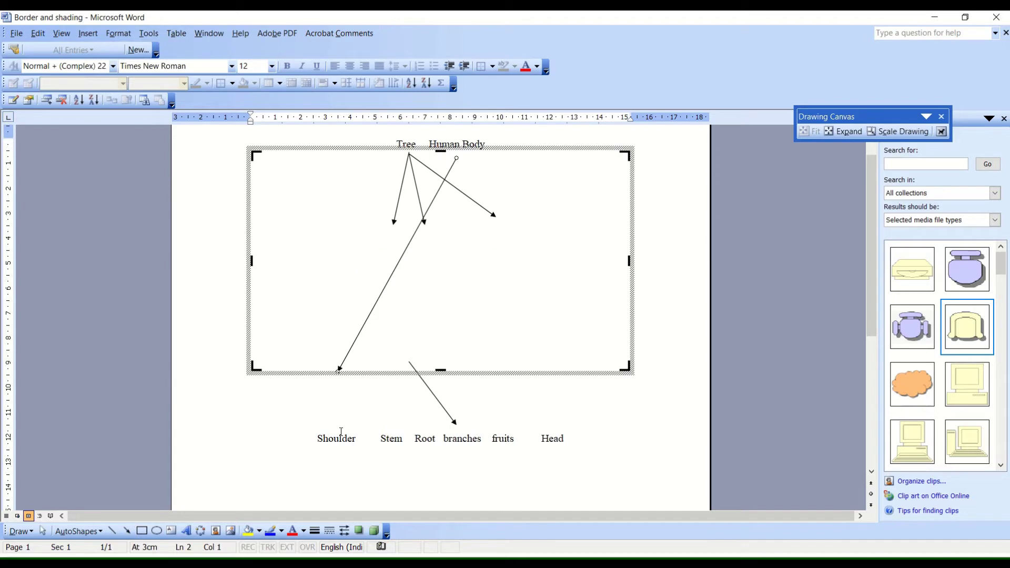
{"action": "left_click", "coordinate": [670, 229]}
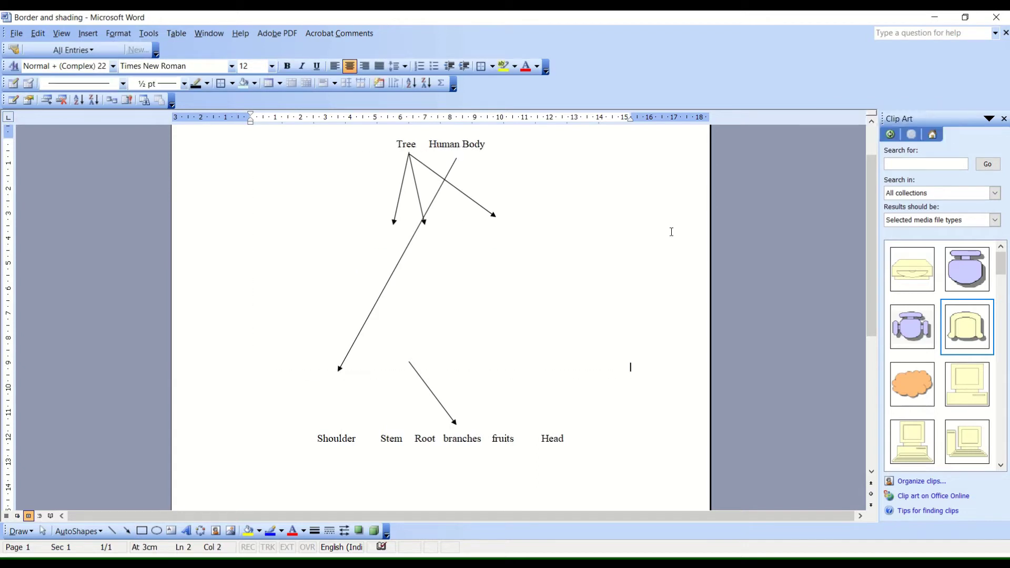
{"action": "left_click", "coordinate": [383, 295]}
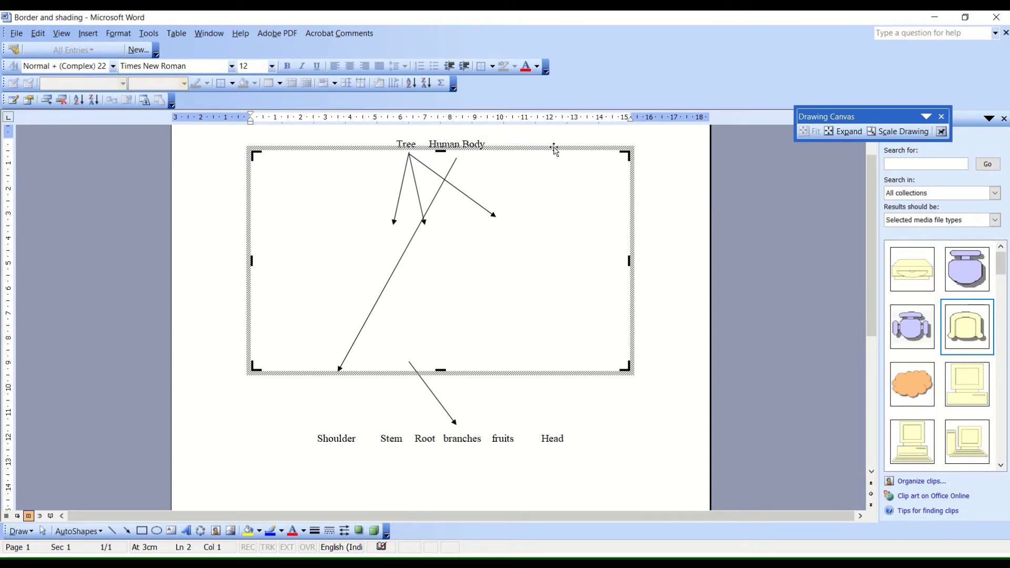
{"action": "key", "text": "ctrl+z"}
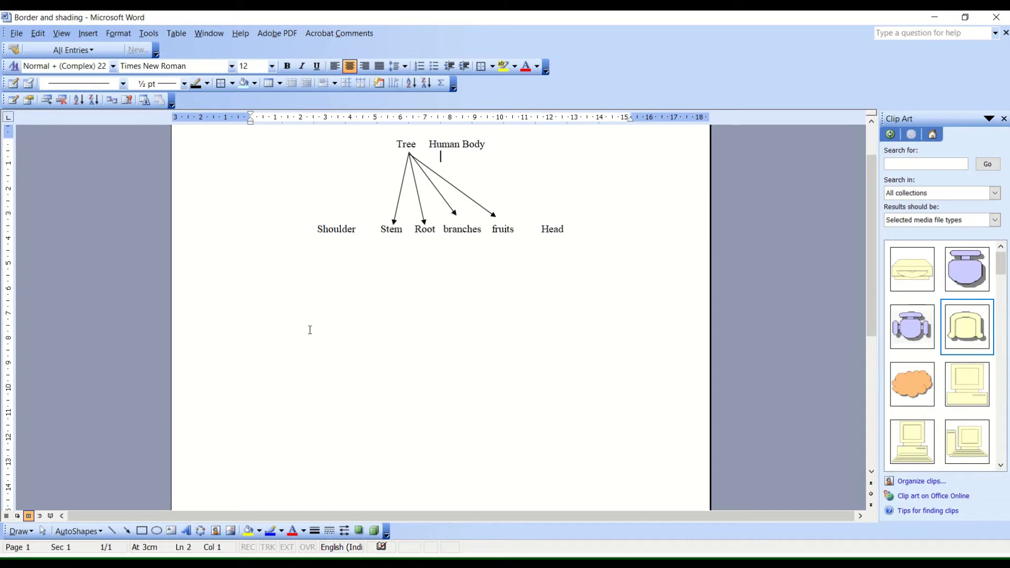
- Draw arrows from Human Body down to Shoulder and to Head
{"action": "left_click", "coordinate": [127, 531]}
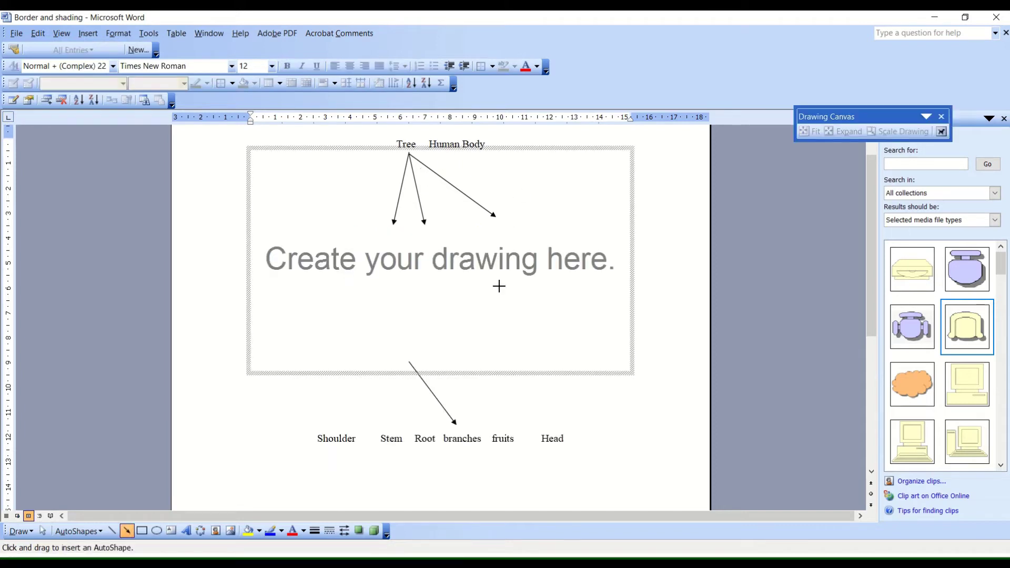
{"action": "key", "text": "Escape"}
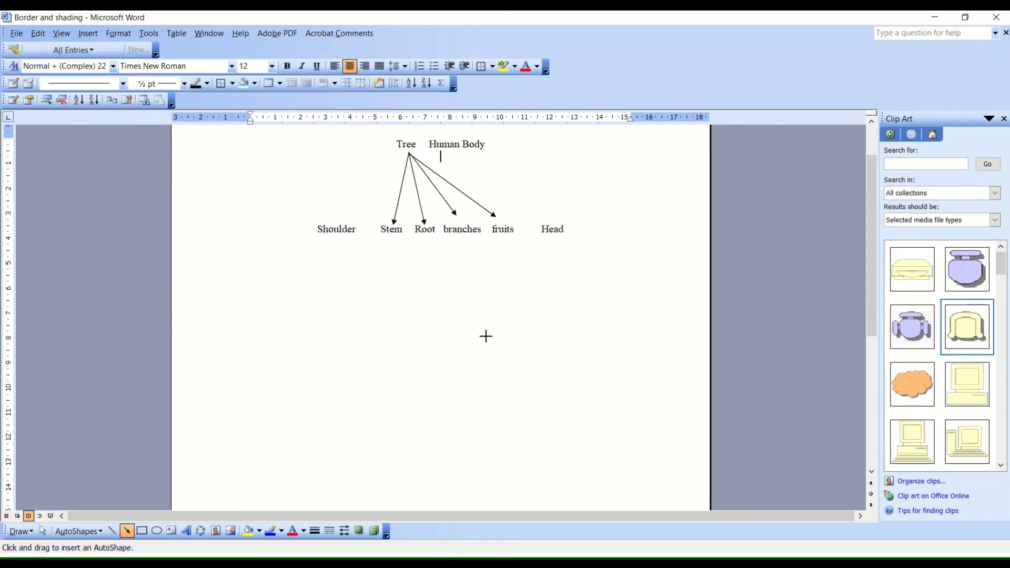
{"action": "left_click_drag", "start_coordinate": [467, 154], "coordinate": [346, 217]}
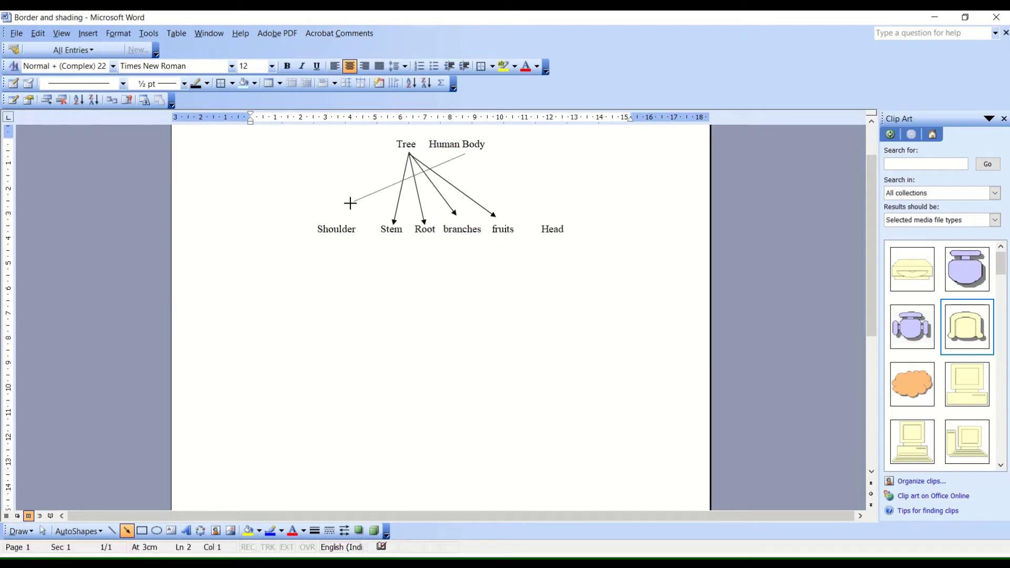
{"action": "left_click", "coordinate": [476, 157]}
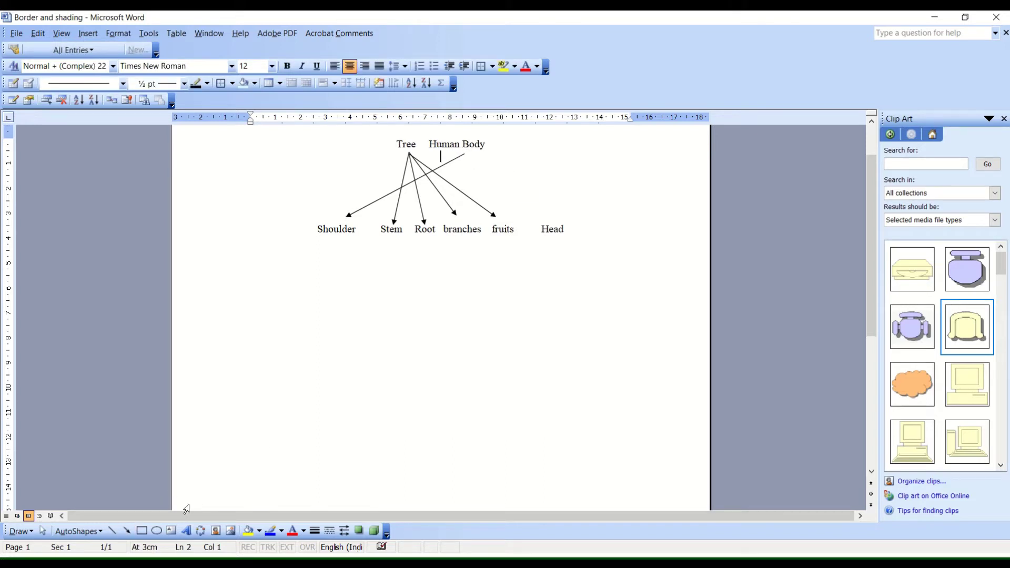
{"action": "left_click", "coordinate": [126, 531]}
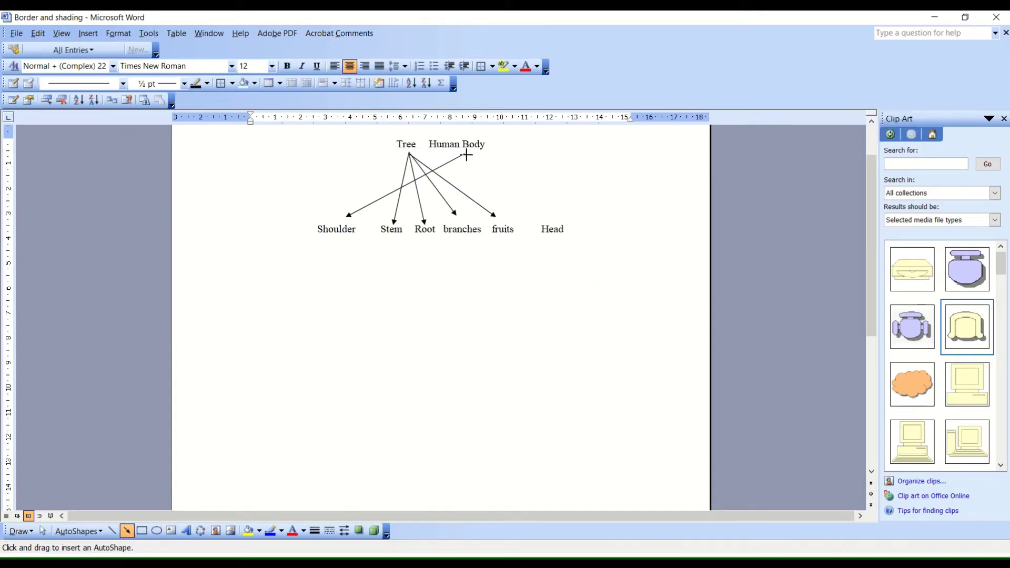
{"action": "left_click_drag", "start_coordinate": [464, 155], "coordinate": [550, 217]}
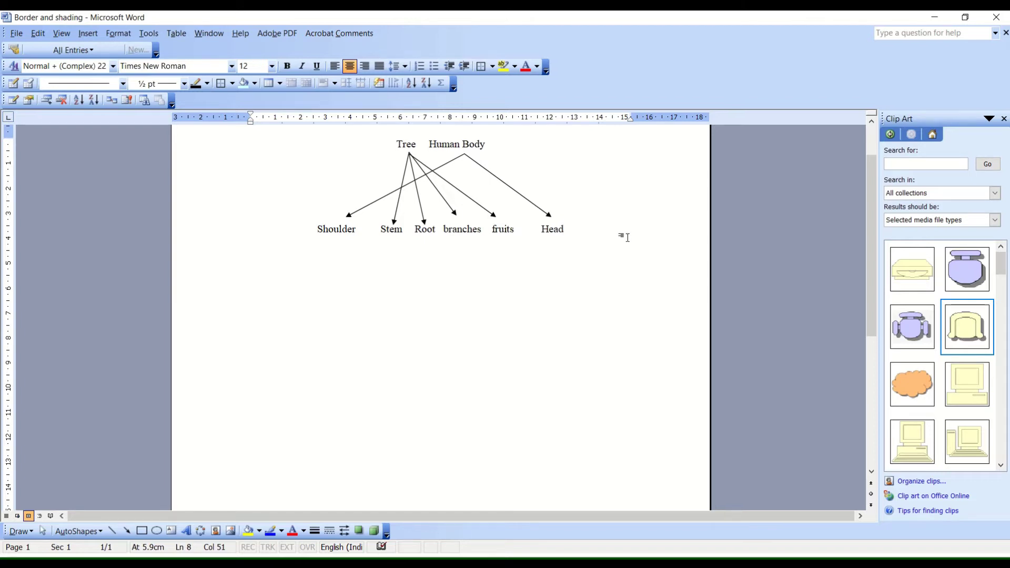
{"action": "left_click", "coordinate": [113, 531]}
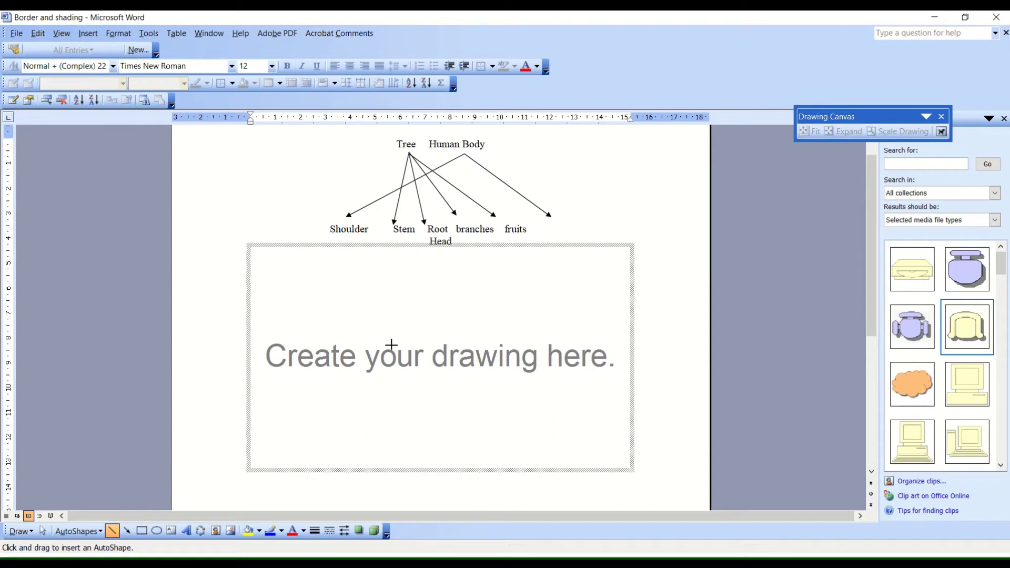
- Draw a long Shift-constrained vertical line down the page below the diagram
{"action": "key", "text": "Escape"}
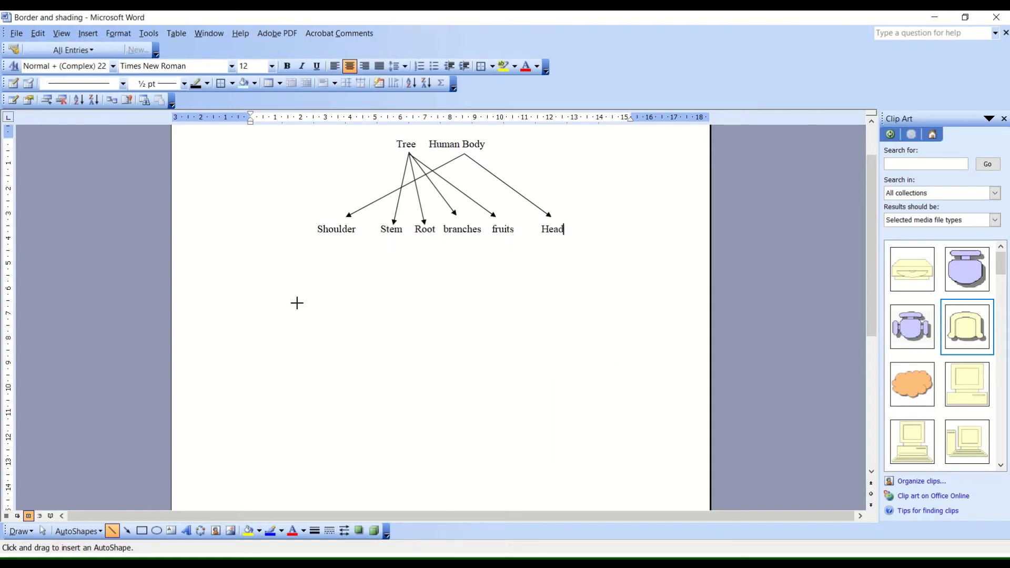
{"action": "left_click_drag", "start_coordinate": [299, 304], "coordinate": [599, 311]}
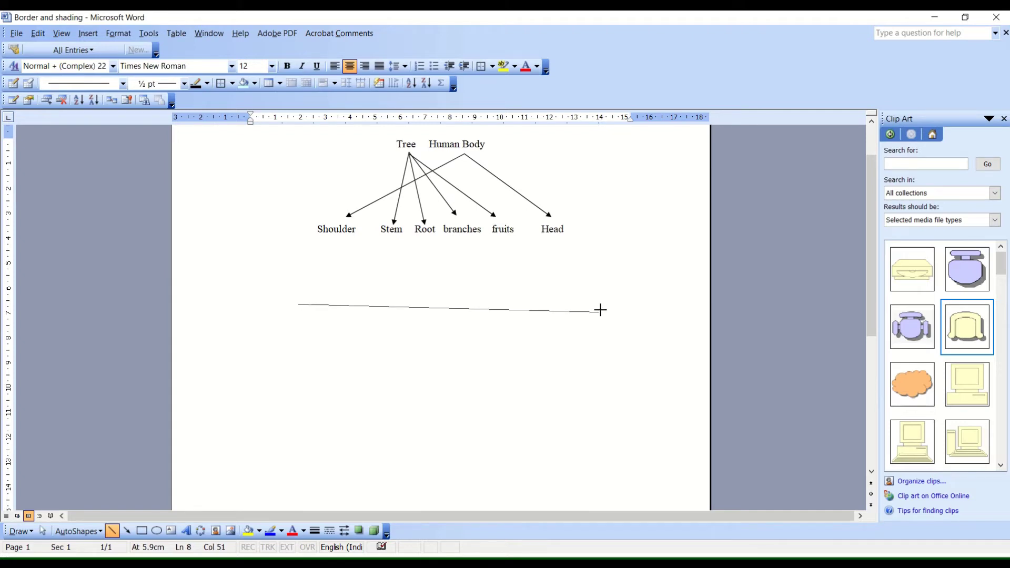
{"action": "mouse_move", "coordinate": [600, 310]}
{"action": "left_mouse_down"}
{"action": "mouse_move", "coordinate": [596, 294]}
{"action": "mouse_move", "coordinate": [600, 325]}
{"action": "mouse_move", "coordinate": [661, 286]}
{"action": "mouse_move", "coordinate": [645, 318]}
{"action": "mouse_move", "coordinate": [640, 303]}
{"action": "left_mouse_up"}
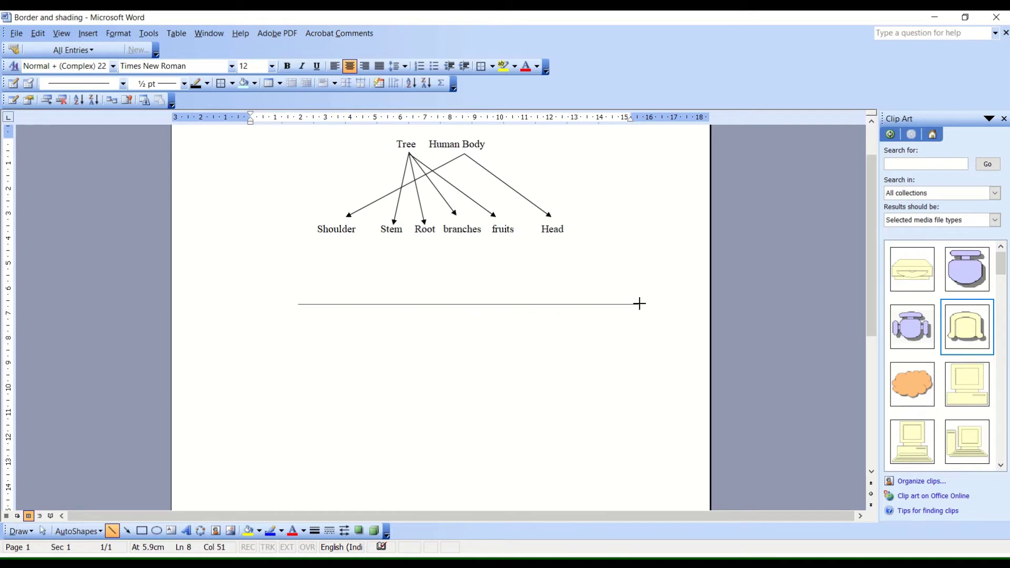
{"action": "key", "text": "ctrl"}
{"action": "key", "text": "ctrl"}
{"action": "key", "text": "ctrl"}
{"action": "key", "text": "ctrl"}
{"action": "mouse_move", "coordinate": [640, 304]}
{"action": "left_mouse_down"}
{"action": "mouse_move", "coordinate": [607, 394]}
{"action": "mouse_move", "coordinate": [631, 299]}
{"action": "left_mouse_up"}
{"action": "key", "text": "Escape"}
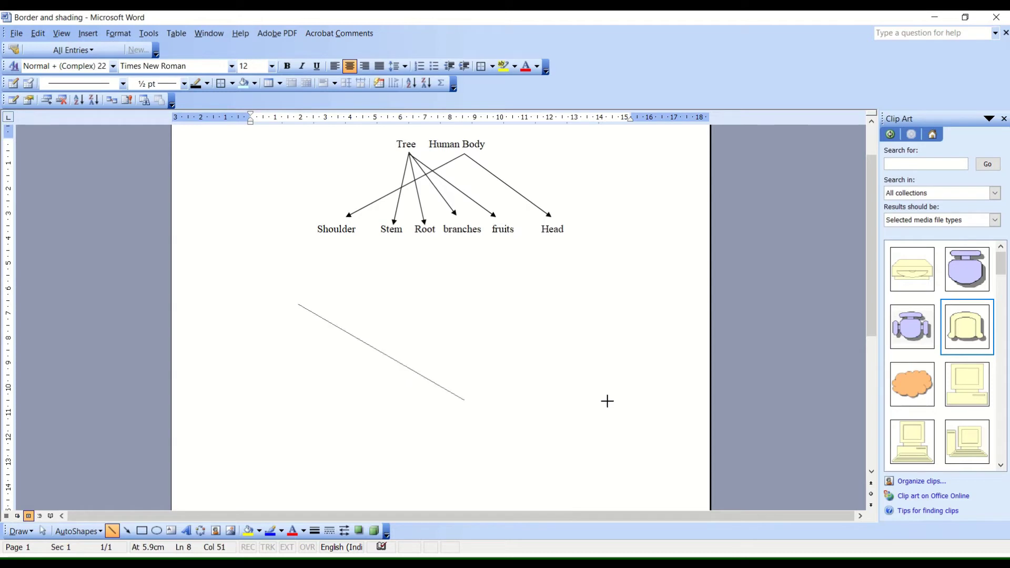
{"action": "mouse_move", "coordinate": [626, 372]}
{"action": "left_mouse_down"}
{"action": "mouse_move", "coordinate": [575, 427]}
{"action": "mouse_move", "coordinate": [612, 336]}
{"action": "left_mouse_up"}
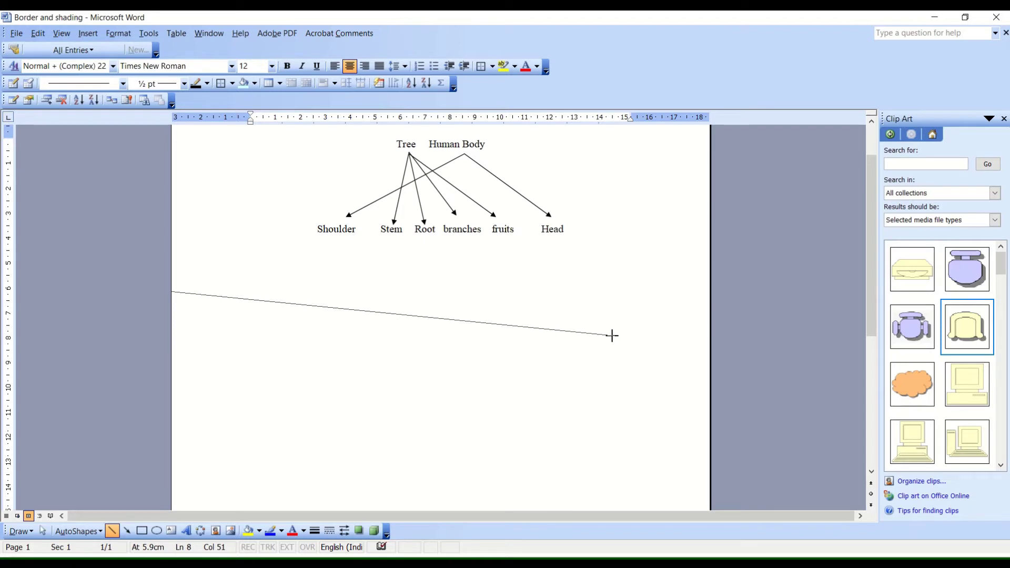
{"action": "key", "text": "shift"}
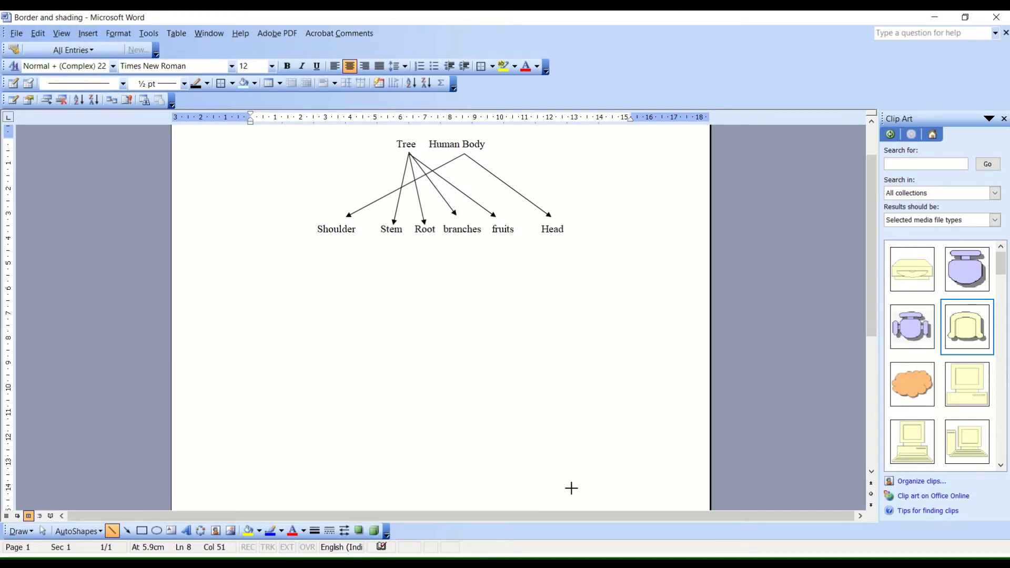
{"action": "mouse_move", "coordinate": [612, 336]}
{"action": "left_mouse_down"}
{"action": "mouse_move", "coordinate": [285, 453]}
{"action": "mouse_move", "coordinate": [297, 459]}
{"action": "left_mouse_up"}
{"action": "key", "text": "shift"}
- Decline Sticky Keys and draw a horizontal line rightward from the vertical line's top
{"action": "left_click", "coordinate": [332, 185]}
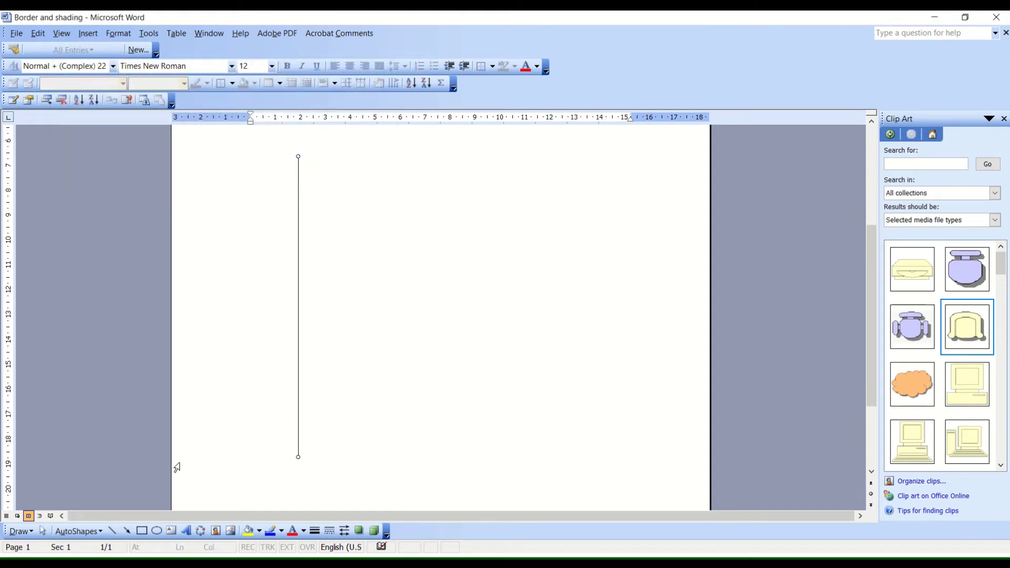
{"action": "left_click", "coordinate": [112, 531]}
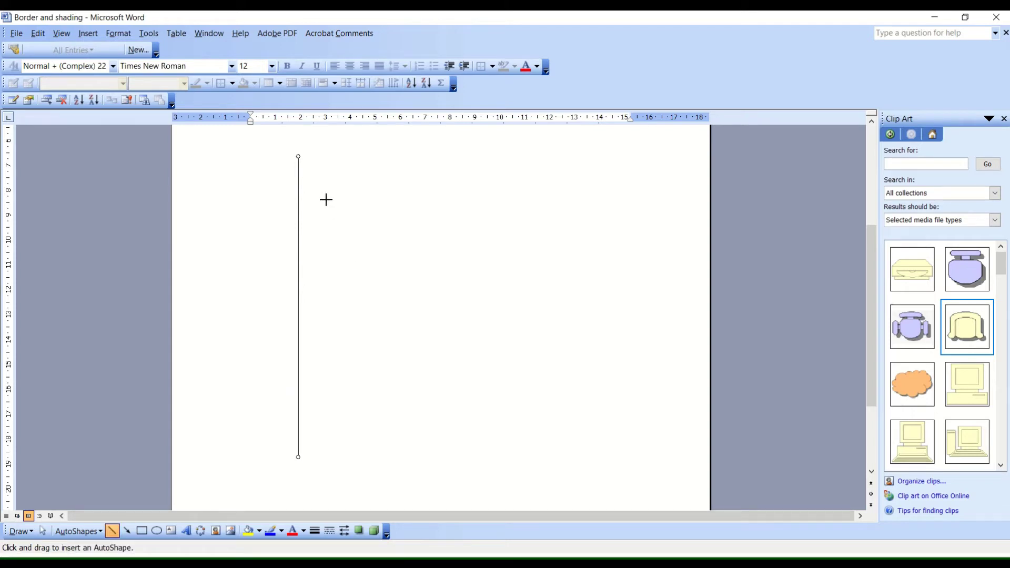
{"action": "mouse_move", "coordinate": [298, 156]}
{"action": "left_mouse_down"}
{"action": "mouse_move", "coordinate": [462, 152]}
{"action": "mouse_move", "coordinate": [556, 172]}
{"action": "left_mouse_up"}
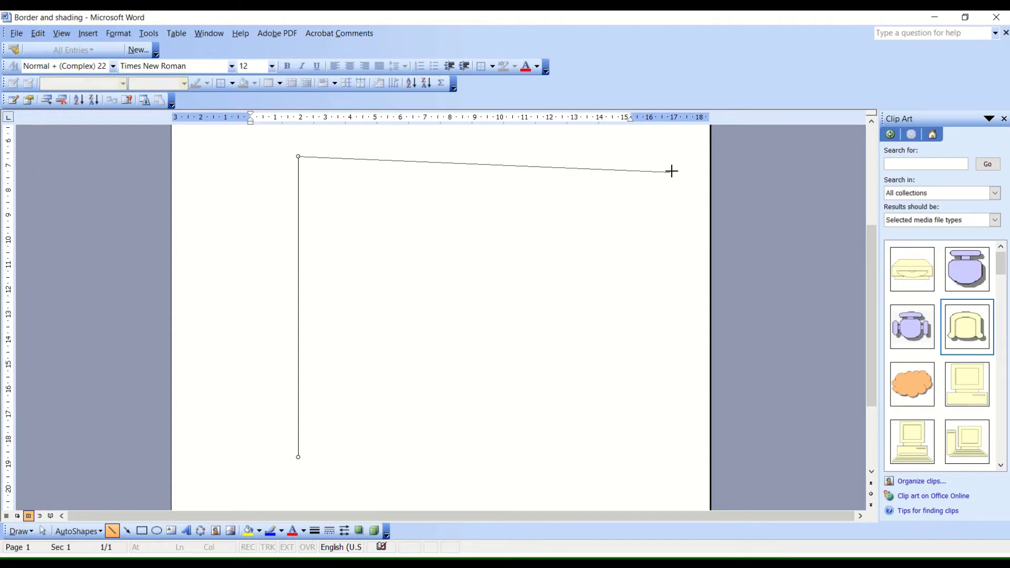
{"action": "key", "text": "shift"}
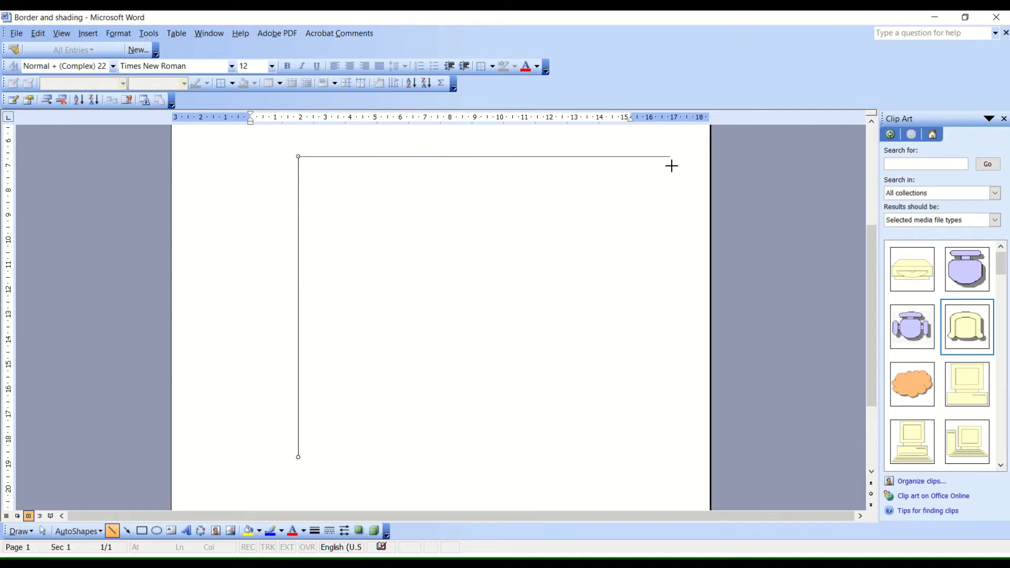
{"action": "key", "text": "Escape"}
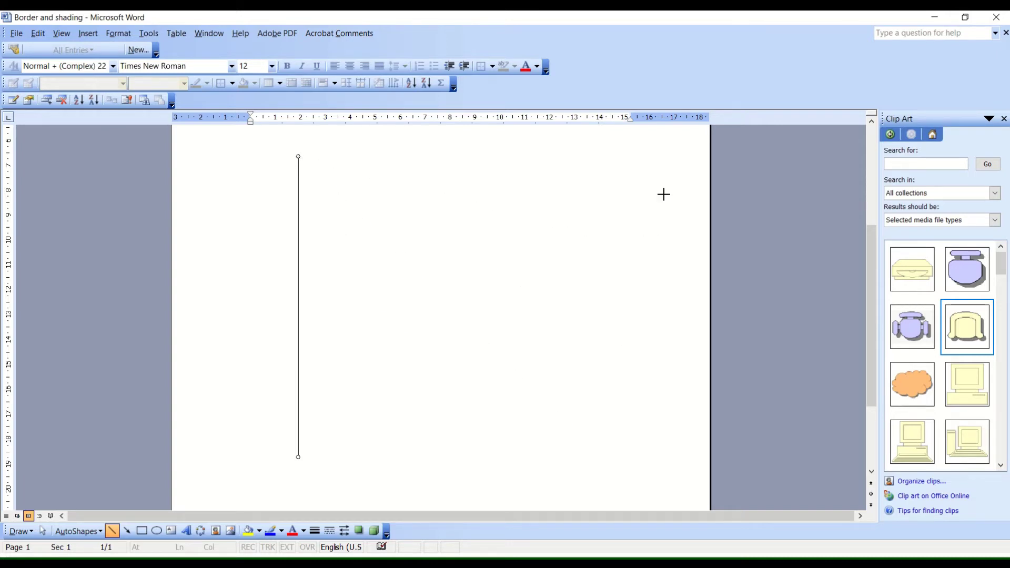
{"action": "double_click", "coordinate": [661, 170]}
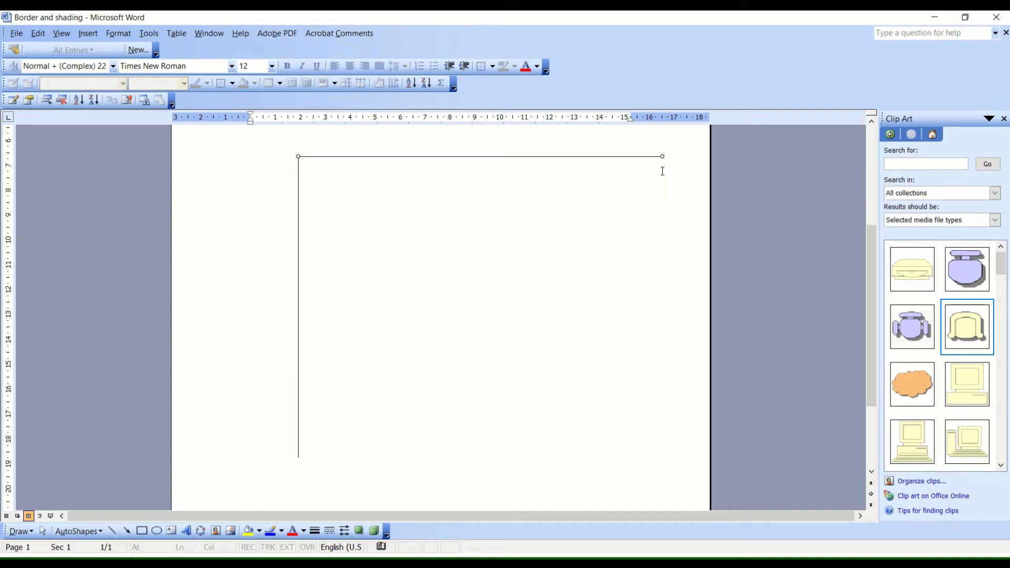
{"action": "scroll", "coordinate": [564, 257], "scroll_direction": "up", "scroll_amount": 2}
{"action": "left_click", "coordinate": [564, 257]}
{"action": "scroll", "coordinate": [537, 313], "scroll_direction": "down", "scroll_amount": 1}
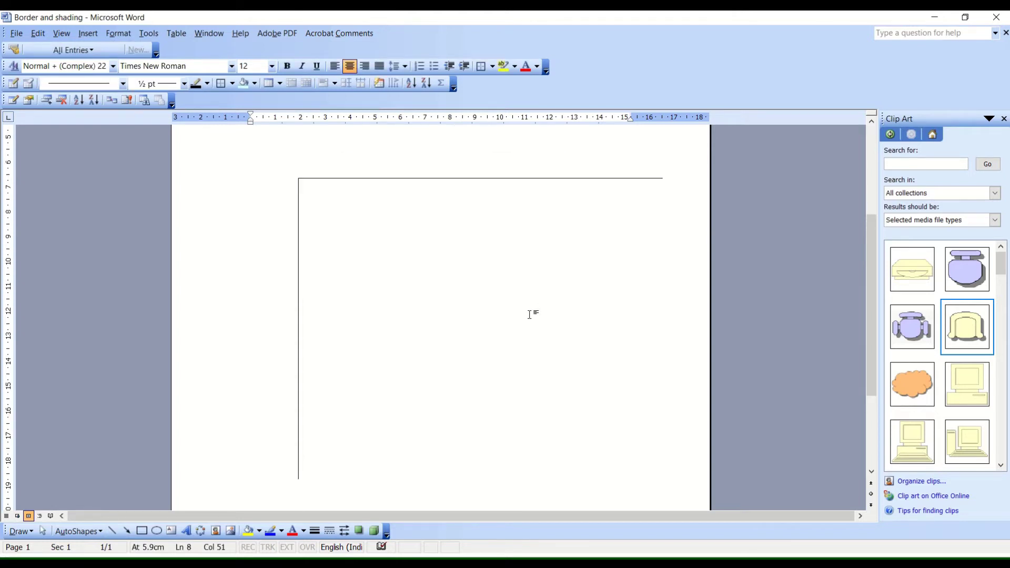
- Draw a diagonal line upward from the bottom of the vertical line
{"action": "left_click", "coordinate": [112, 531]}
{"action": "key", "text": "Escape"}
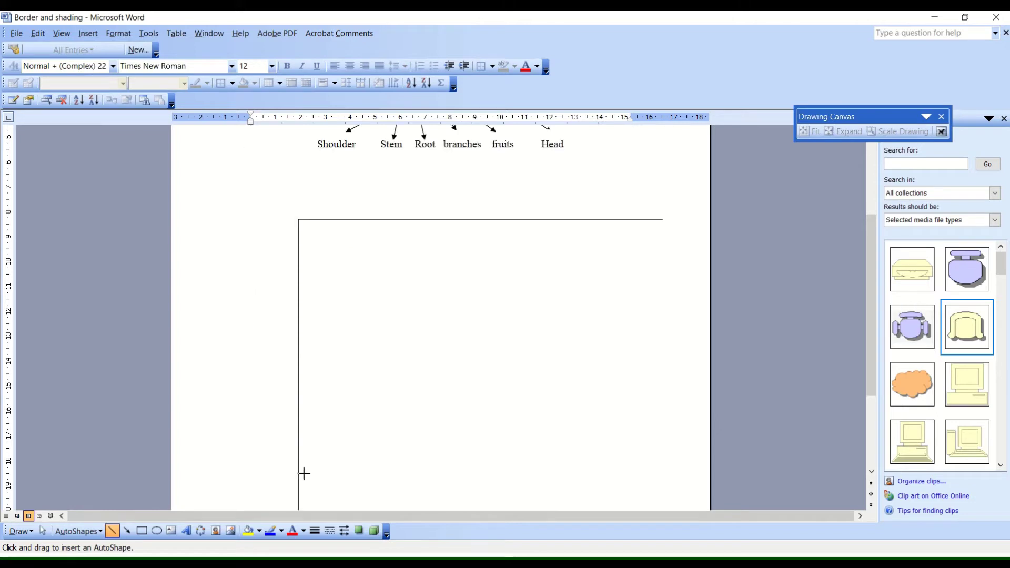
{"action": "scroll", "coordinate": [295, 488], "scroll_direction": "down", "scroll_amount": 2}
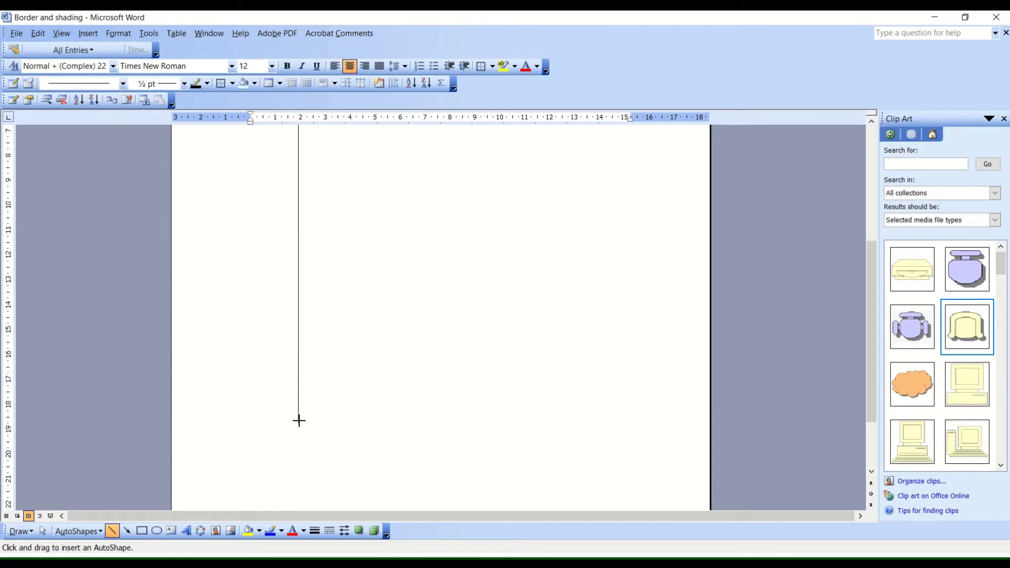
{"action": "left_click_drag", "start_coordinate": [299, 421], "coordinate": [646, 144]}
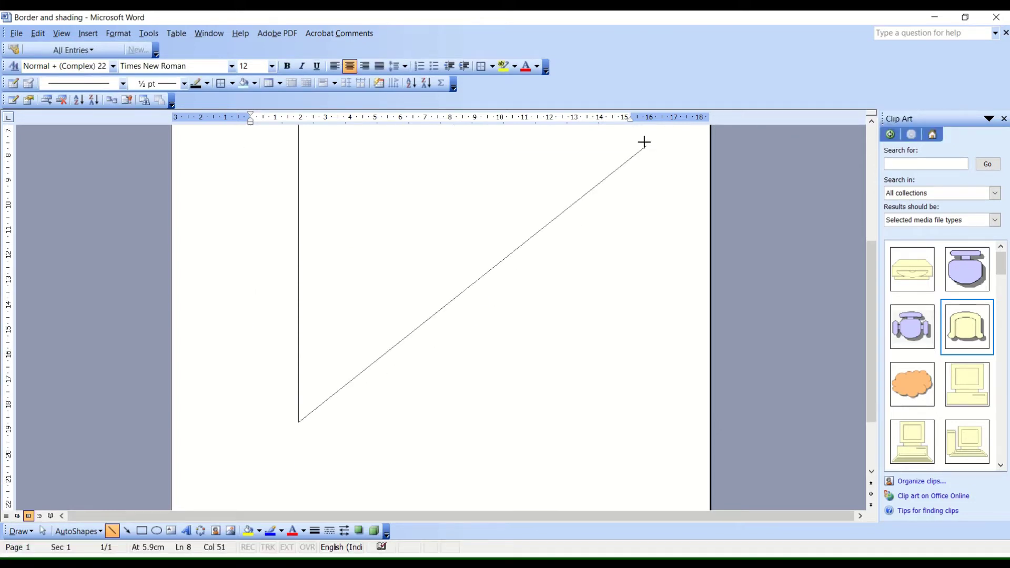
{"action": "scroll", "coordinate": [646, 143], "scroll_direction": "up", "scroll_amount": 3}
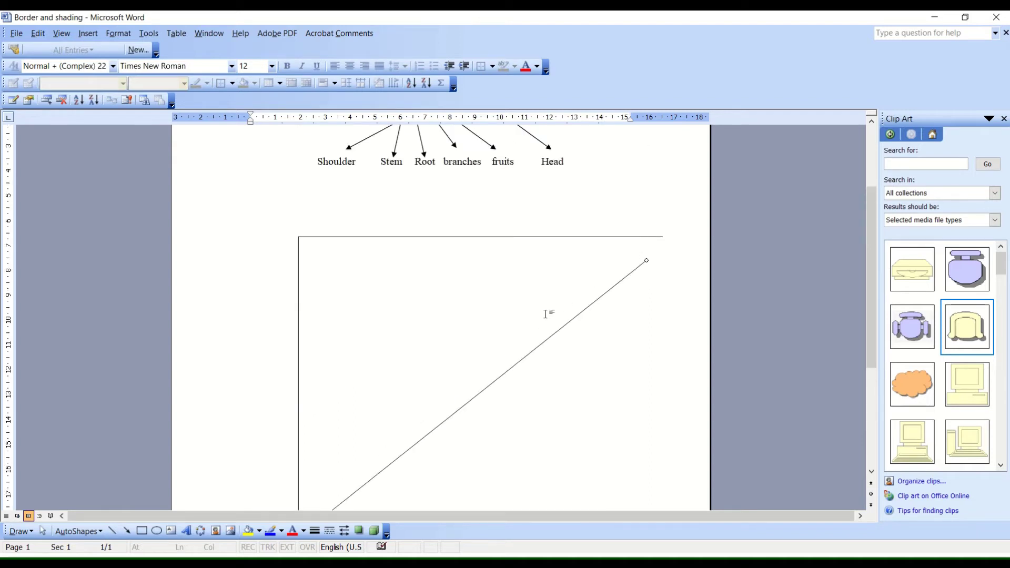
{"action": "scroll", "coordinate": [571, 307], "scroll_direction": "down", "scroll_amount": 1}
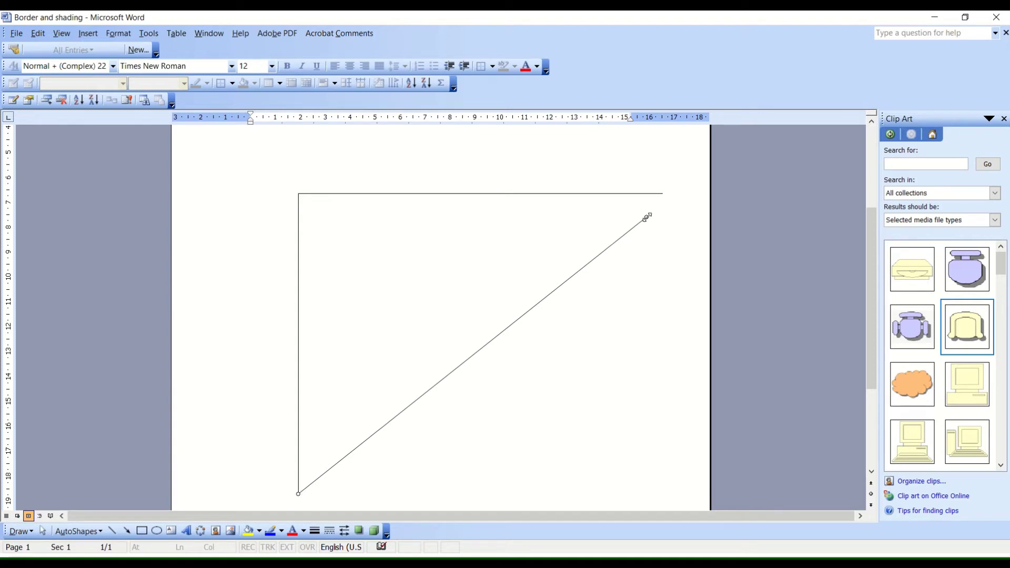
- Drag the diagonal's top end onto the horizontal line's right end to close the triangle
{"action": "left_click_drag", "start_coordinate": [647, 217], "coordinate": [662, 193]}
{"action": "left_click_drag", "start_coordinate": [661, 194], "coordinate": [662, 194]}
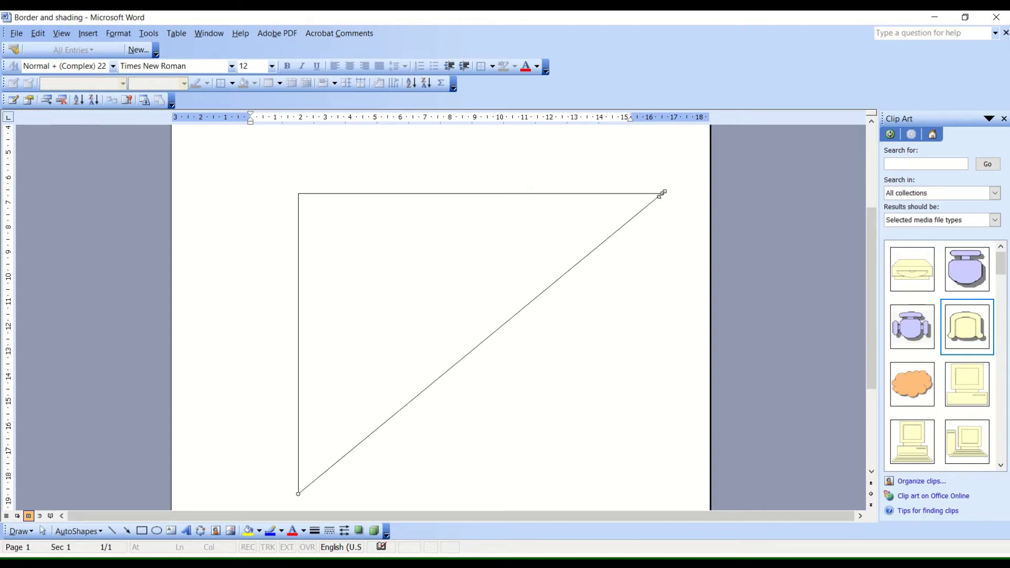
{"action": "left_click", "coordinate": [659, 259]}
{"action": "scroll", "coordinate": [638, 279], "scroll_direction": "down", "scroll_amount": 1}
{"action": "scroll", "coordinate": [638, 278], "scroll_direction": "down", "scroll_amount": 1}
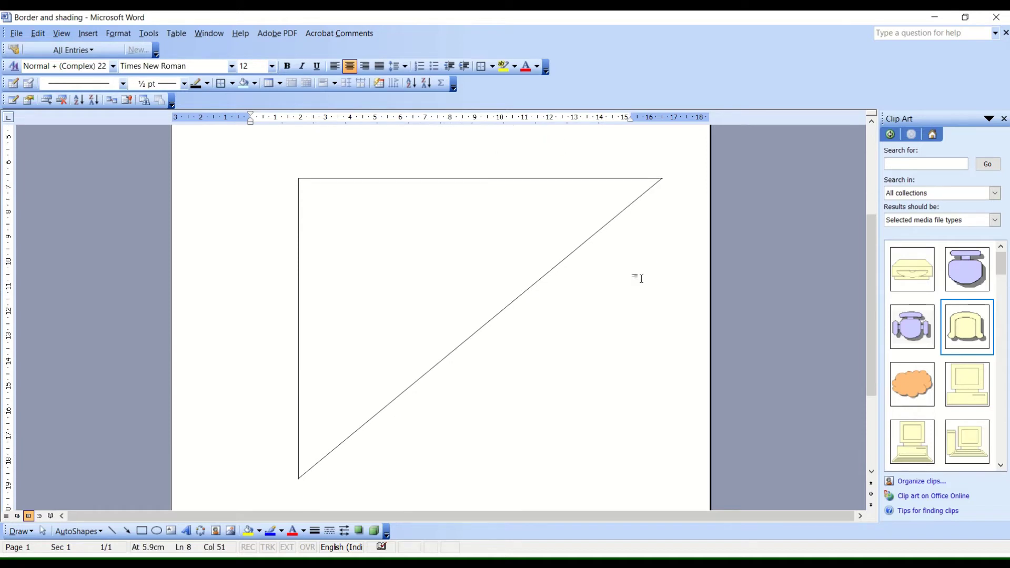
{"action": "scroll", "coordinate": [638, 278], "scroll_direction": "up", "scroll_amount": 1}
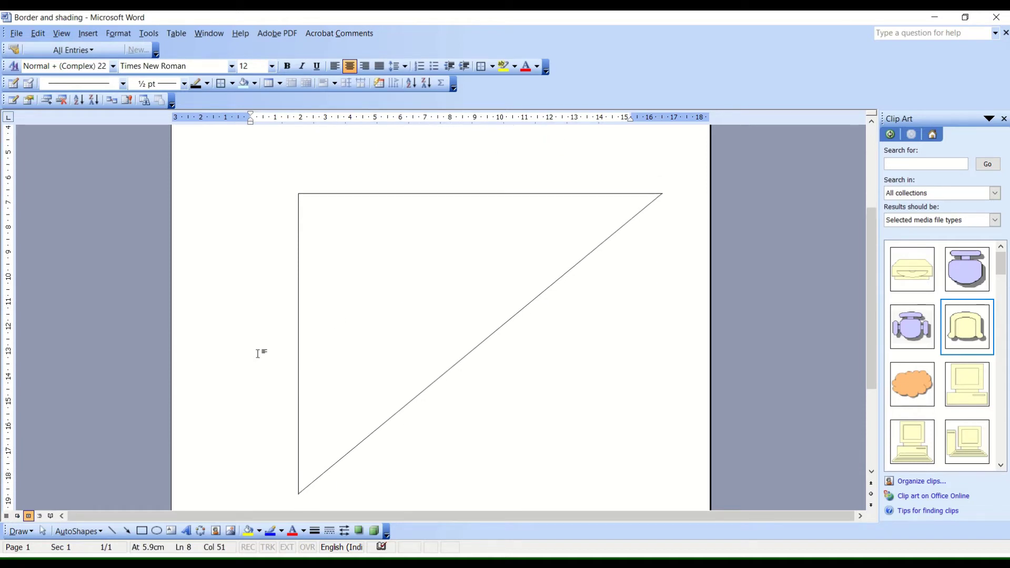
{"action": "left_click", "coordinate": [100, 532]}
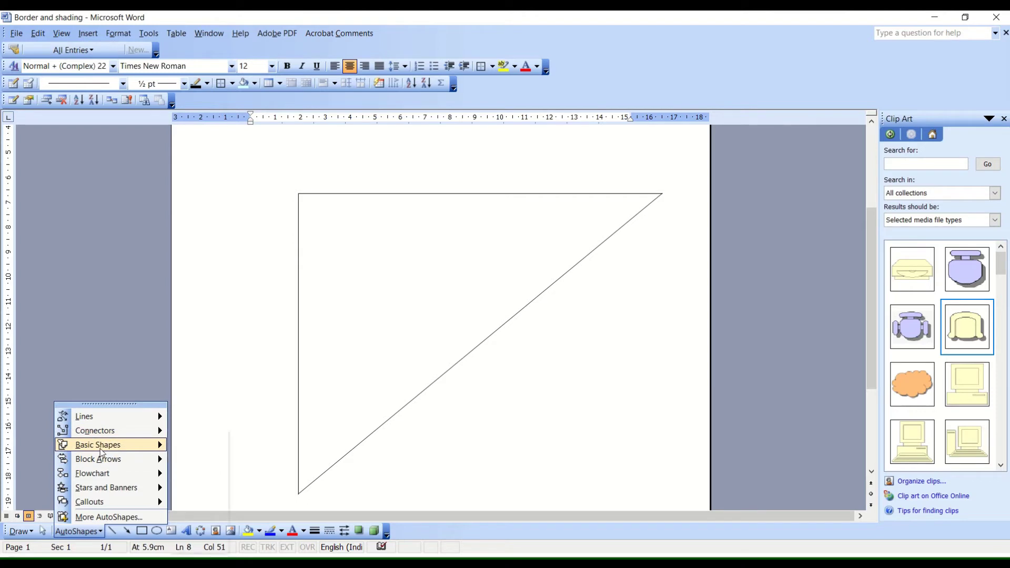
{"action": "mouse_move", "coordinate": [98, 444]}
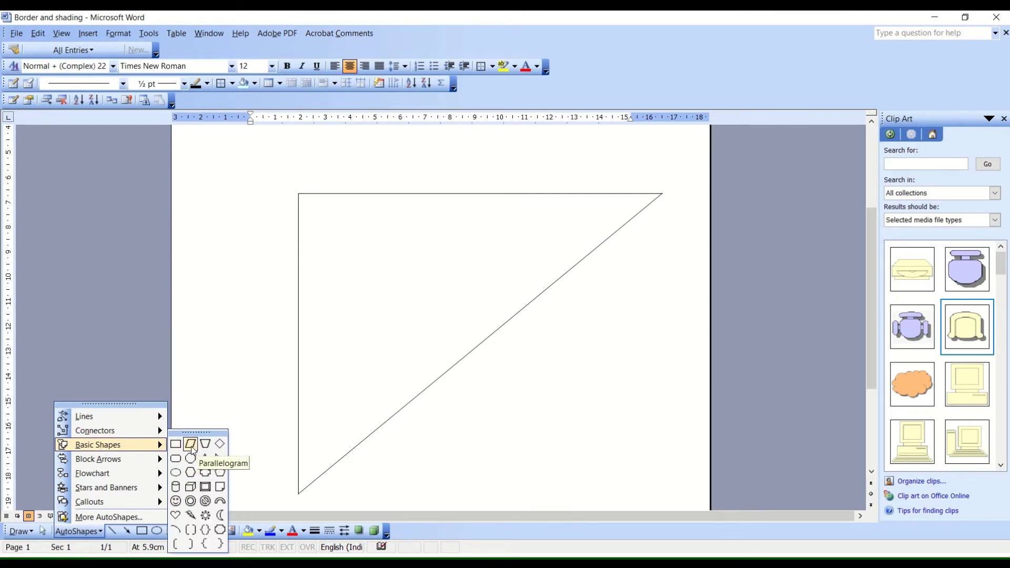
- Draw a 3-D cube over the triangle and resize it into a tall box with a thin shaded side
{"action": "left_click", "coordinate": [191, 487]}
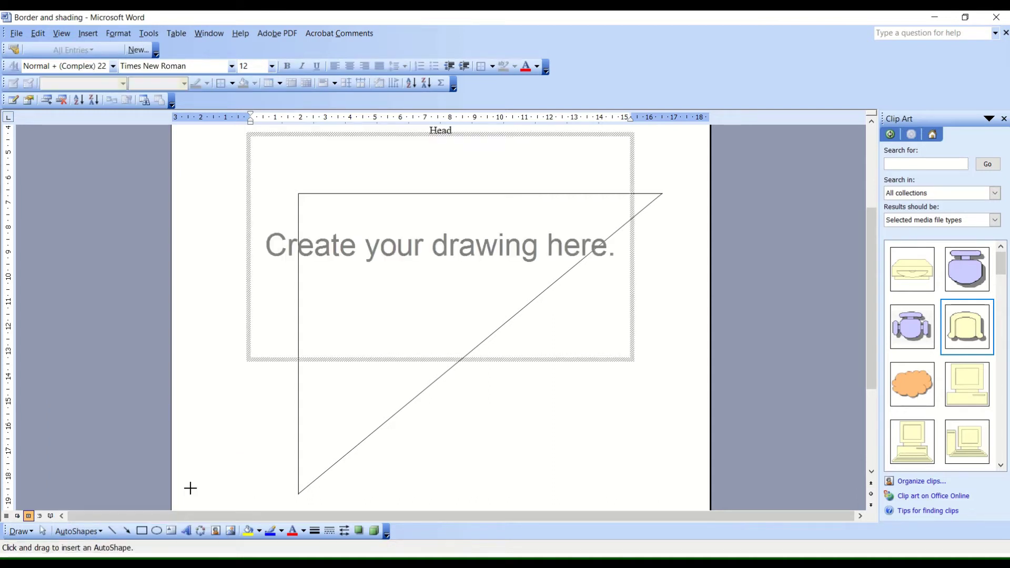
{"action": "left_click_drag", "start_coordinate": [274, 278], "coordinate": [496, 358]}
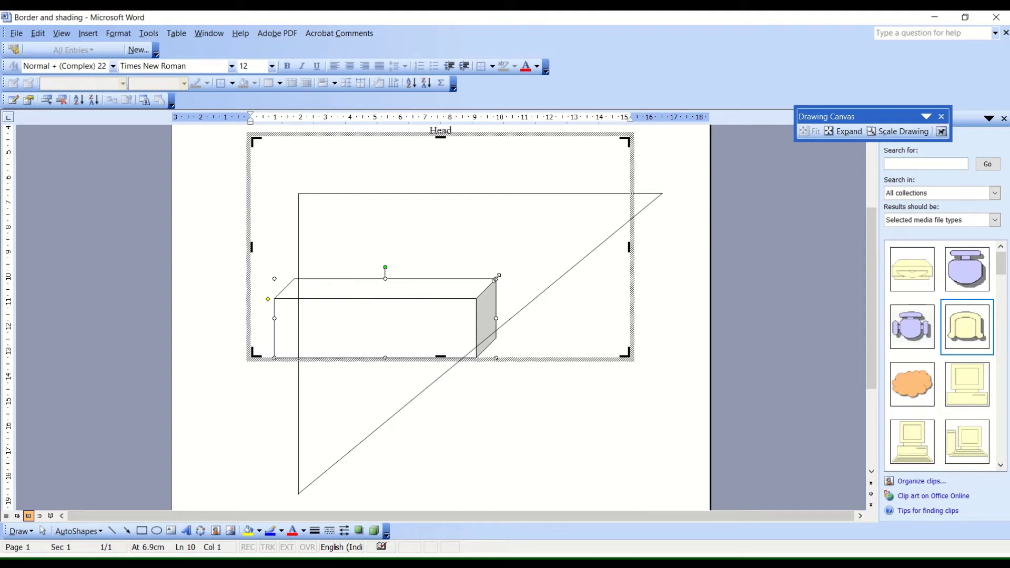
{"action": "left_click_drag", "start_coordinate": [497, 277], "coordinate": [537, 220]}
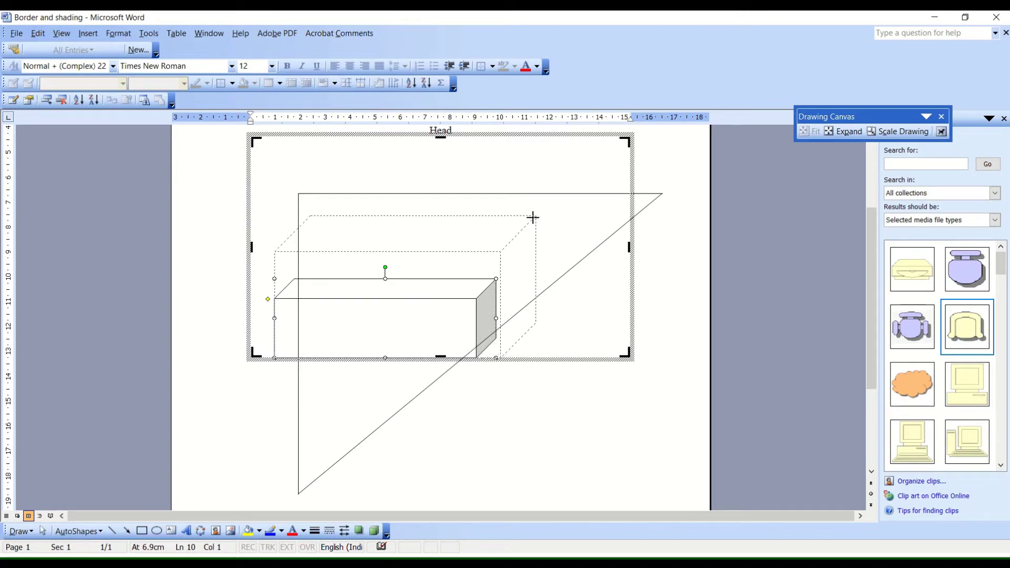
{"action": "left_click_drag", "start_coordinate": [537, 220], "coordinate": [536, 216]}
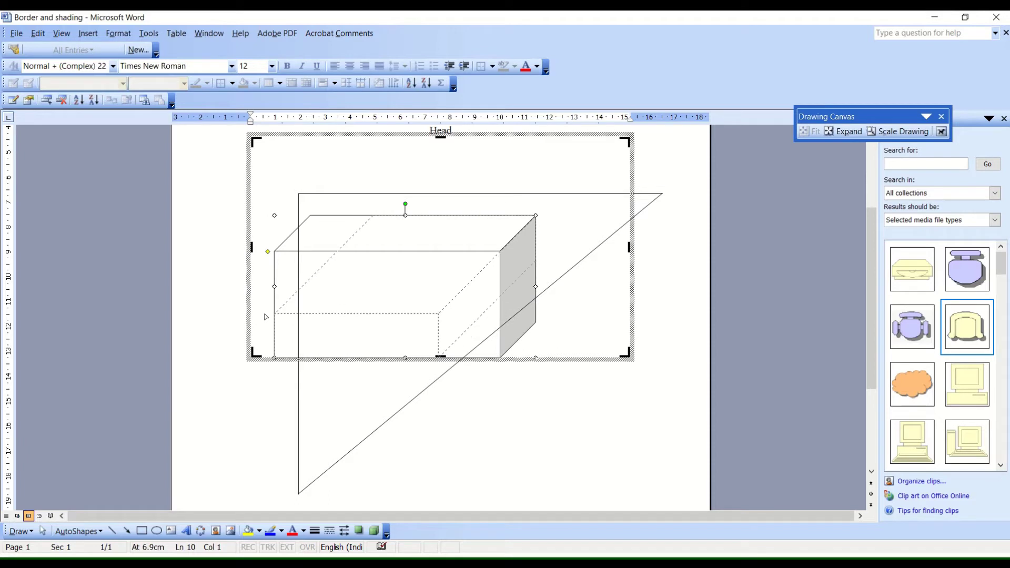
{"action": "mouse_move", "coordinate": [268, 252]}
{"action": "left_mouse_down"}
{"action": "mouse_move", "coordinate": [276, 307]}
{"action": "mouse_move", "coordinate": [276, 288]}
{"action": "mouse_move", "coordinate": [346, 345]}
{"action": "left_mouse_up"}
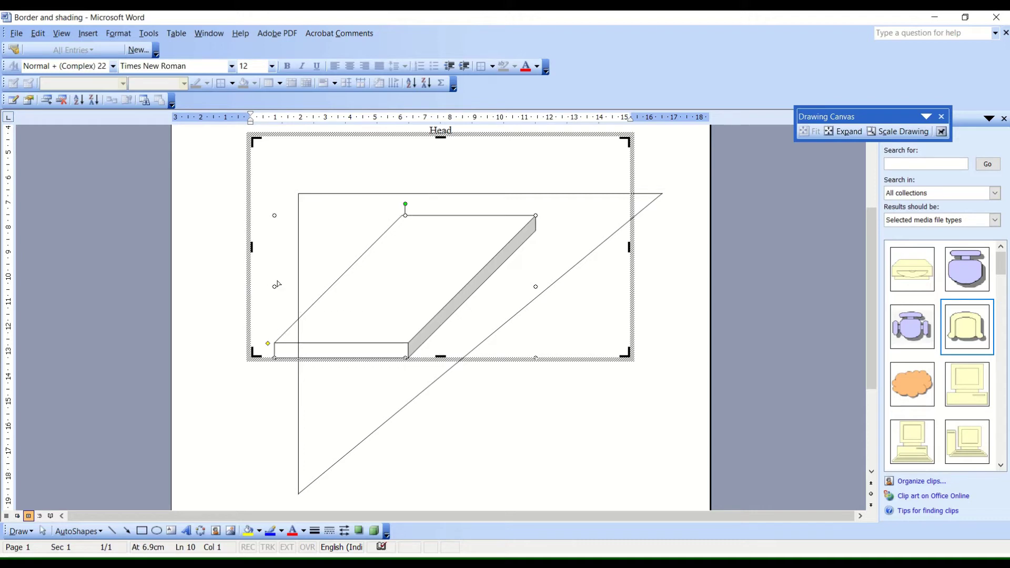
{"action": "mouse_move", "coordinate": [277, 285]}
{"action": "left_mouse_down"}
{"action": "mouse_move", "coordinate": [288, 254]}
{"action": "mouse_move", "coordinate": [366, 232]}
{"action": "left_mouse_up"}
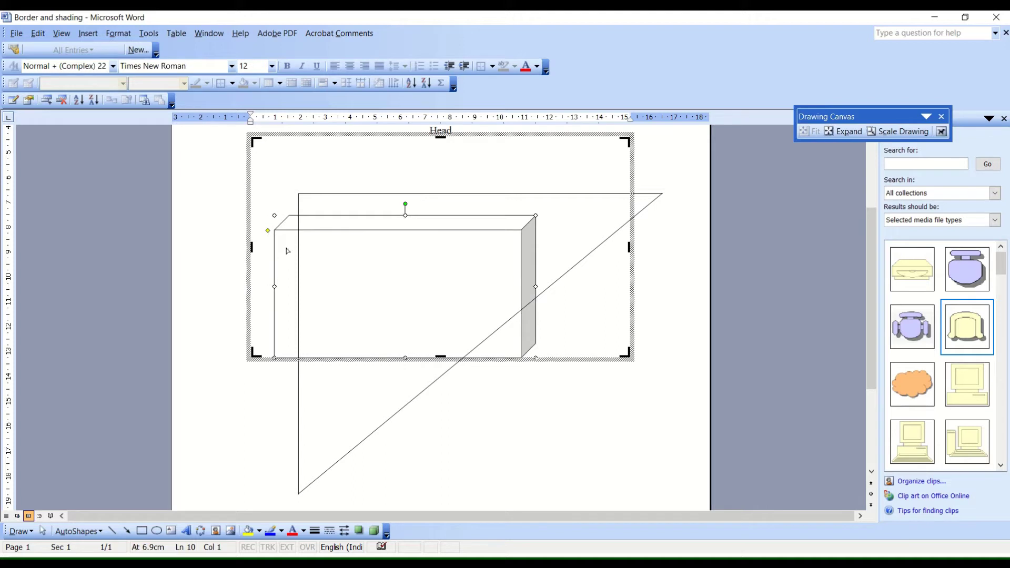
- Deepen the box's top face and rotate the box to a diagonal tilt
{"action": "mouse_move", "coordinate": [287, 250]}
{"action": "left_mouse_down"}
{"action": "mouse_move", "coordinate": [330, 284]}
{"action": "mouse_move", "coordinate": [310, 259]}
{"action": "left_mouse_up"}
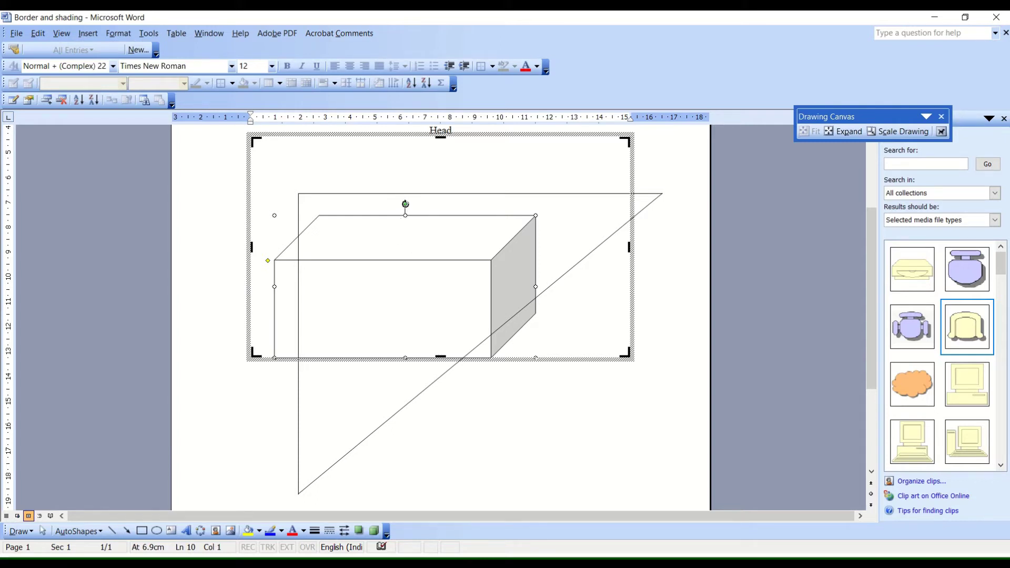
{"action": "mouse_move", "coordinate": [406, 204]}
{"action": "left_mouse_down"}
{"action": "mouse_move", "coordinate": [408, 305]}
{"action": "mouse_move", "coordinate": [379, 308]}
{"action": "left_mouse_up"}
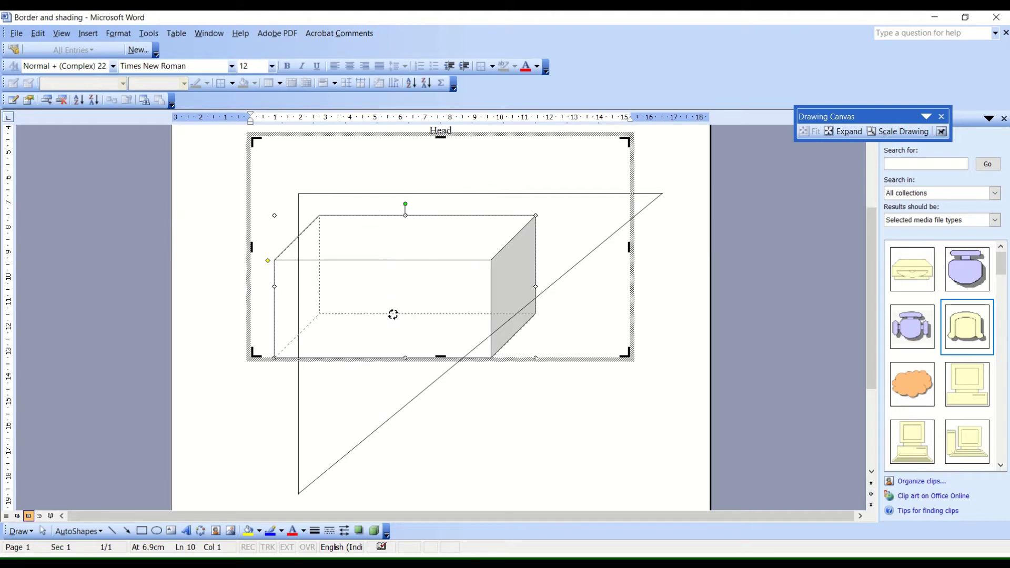
{"action": "mouse_move", "coordinate": [379, 308]}
{"action": "left_mouse_down"}
{"action": "mouse_move", "coordinate": [399, 277]}
{"action": "mouse_move", "coordinate": [373, 259]}
{"action": "mouse_move", "coordinate": [311, 247]}
{"action": "mouse_move", "coordinate": [426, 290]}
{"action": "mouse_move", "coordinate": [418, 230]}
{"action": "mouse_move", "coordinate": [382, 217]}
{"action": "left_mouse_up"}
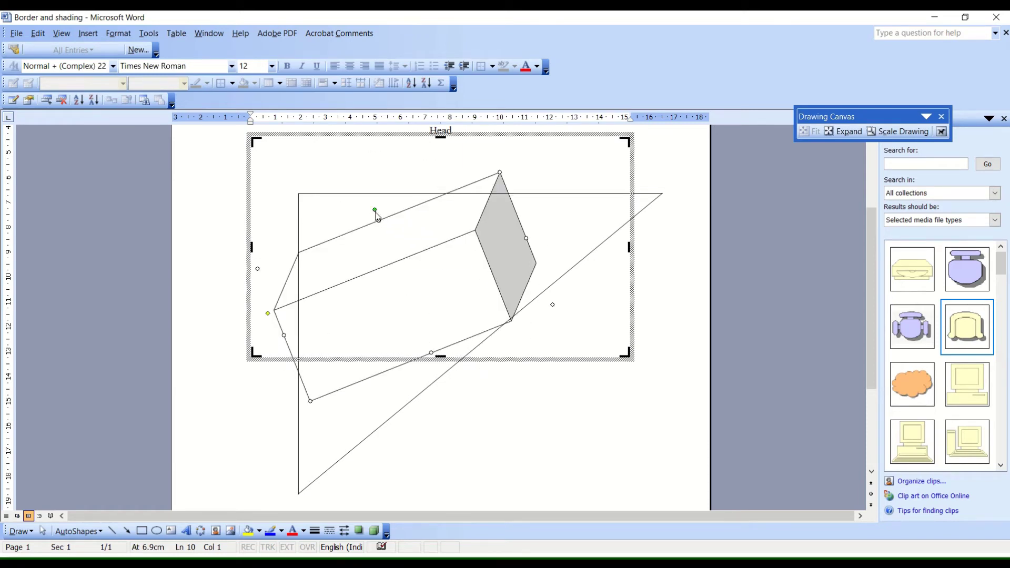
{"action": "left_click_drag", "start_coordinate": [343, 219], "coordinate": [342, 220]}
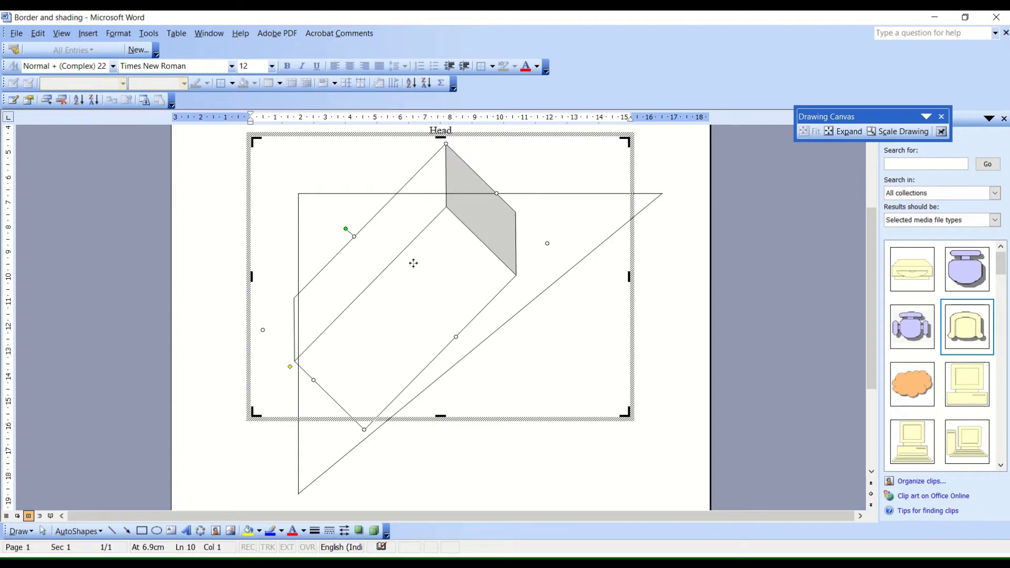
- Move the tilted box down onto the triangle's lower-left area
{"action": "left_click_drag", "start_coordinate": [413, 263], "coordinate": [510, 342]}
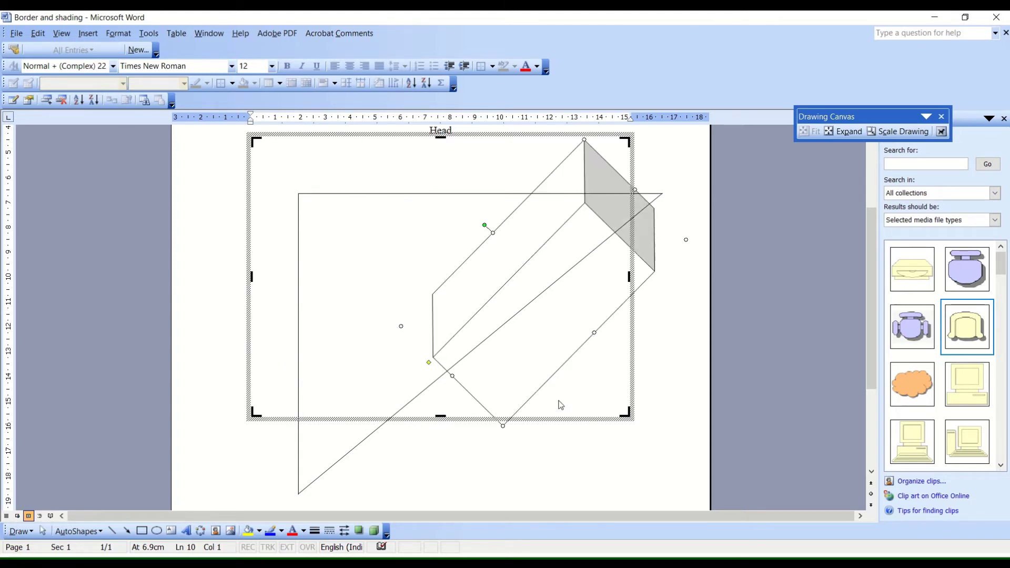
{"action": "left_click_drag", "start_coordinate": [510, 343], "coordinate": [560, 406]}
{"action": "mouse_move", "coordinate": [551, 330]}
{"action": "left_mouse_down"}
{"action": "mouse_move", "coordinate": [396, 443]}
{"action": "mouse_move", "coordinate": [504, 452]}
{"action": "left_mouse_up"}
- Nudge the 3D box right and down and rotate it to lie nearly level
{"action": "scroll", "coordinate": [504, 453], "scroll_direction": "down", "scroll_amount": 2}
{"action": "scroll", "coordinate": [504, 451], "scroll_direction": "down", "scroll_amount": 1}
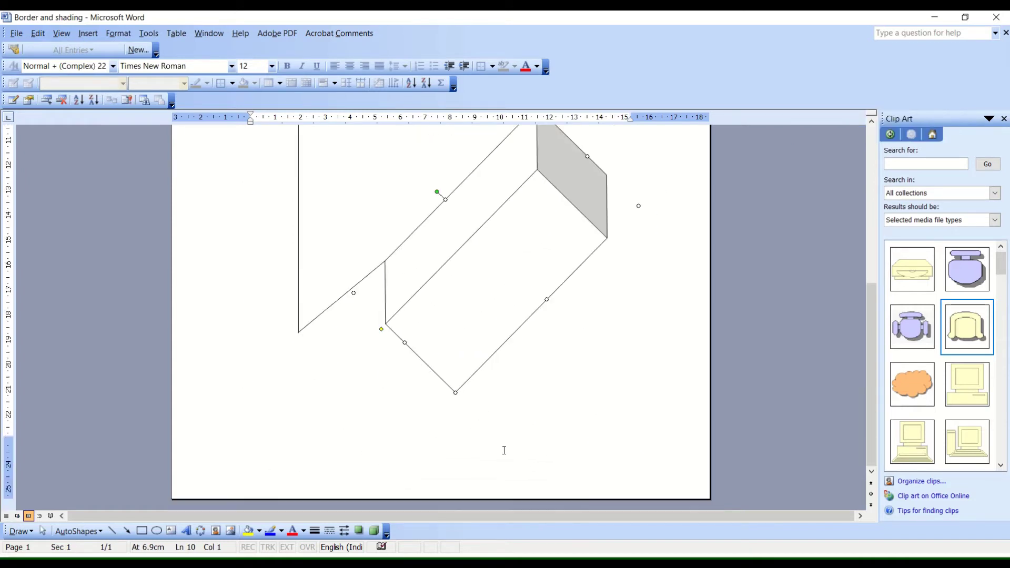
{"action": "left_click_drag", "start_coordinate": [480, 339], "coordinate": [522, 387]}
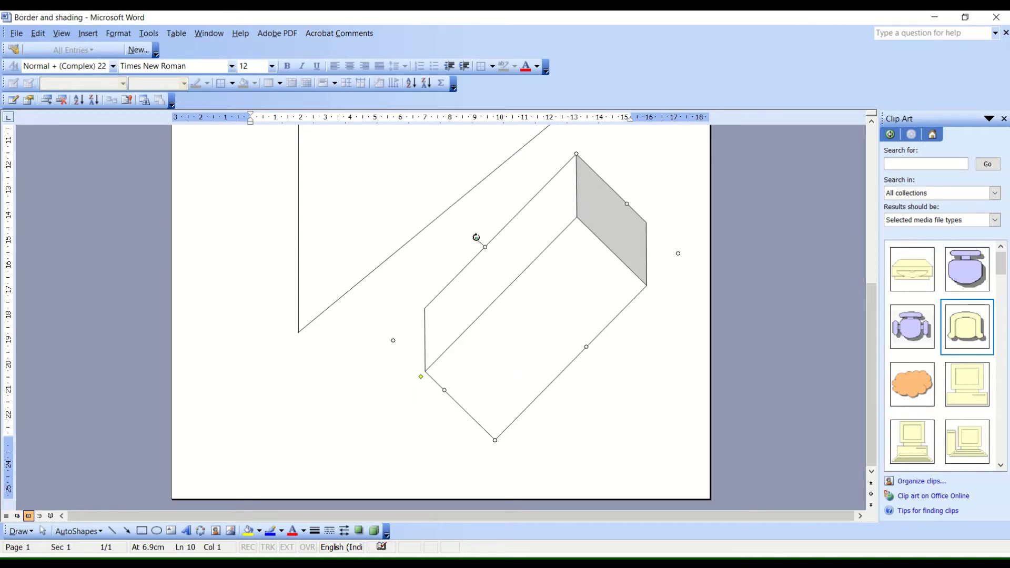
{"action": "left_click_drag", "start_coordinate": [476, 237], "coordinate": [448, 219]}
{"action": "key", "text": "Escape"}
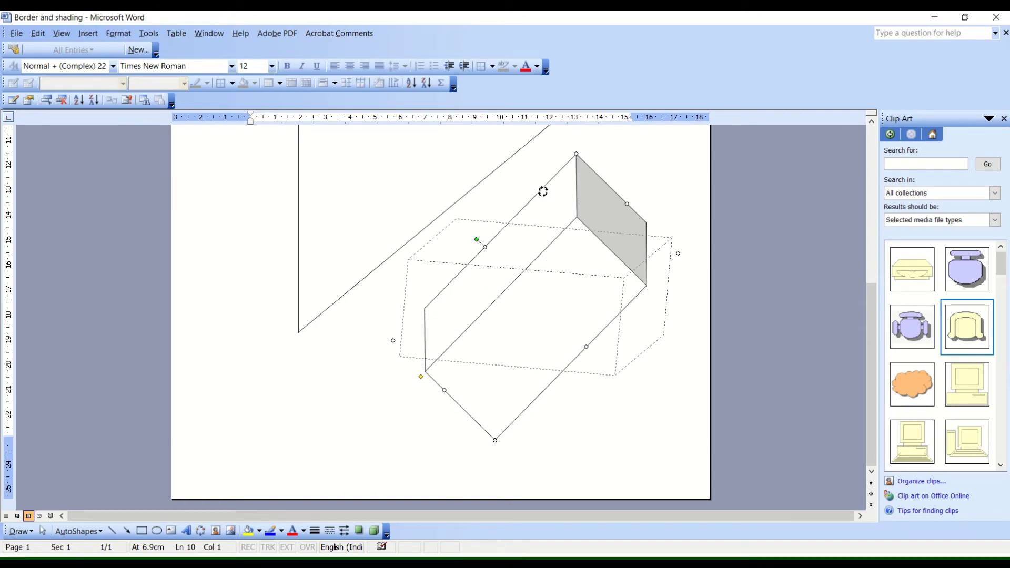
{"action": "left_click_drag", "start_coordinate": [512, 210], "coordinate": [545, 195]}
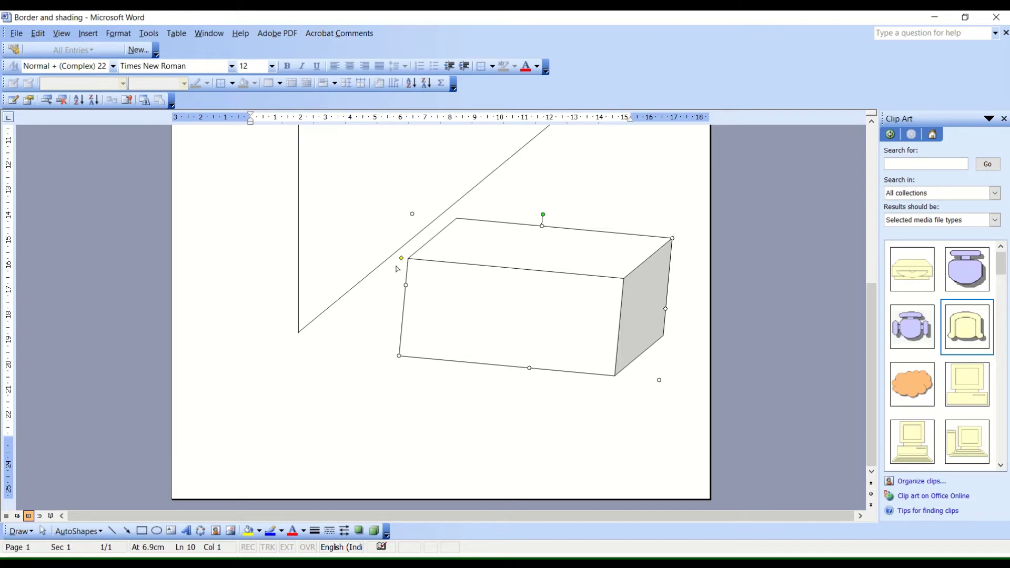
- Reshape the box's depth to a shallow top face and a taller front
{"action": "left_click_drag", "start_coordinate": [402, 258], "coordinate": [421, 261]}
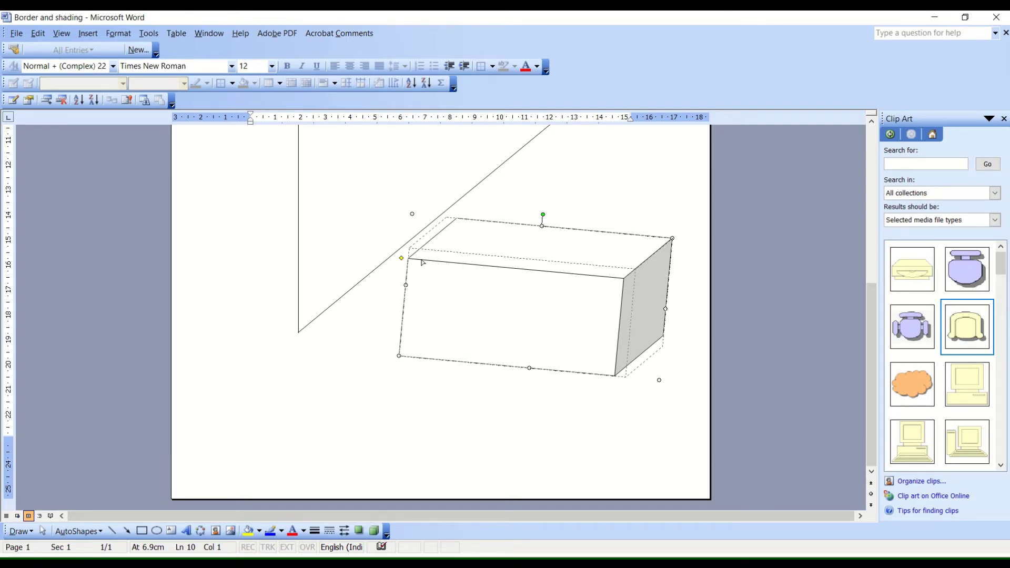
{"action": "left_click_drag", "start_coordinate": [423, 263], "coordinate": [356, 306]}
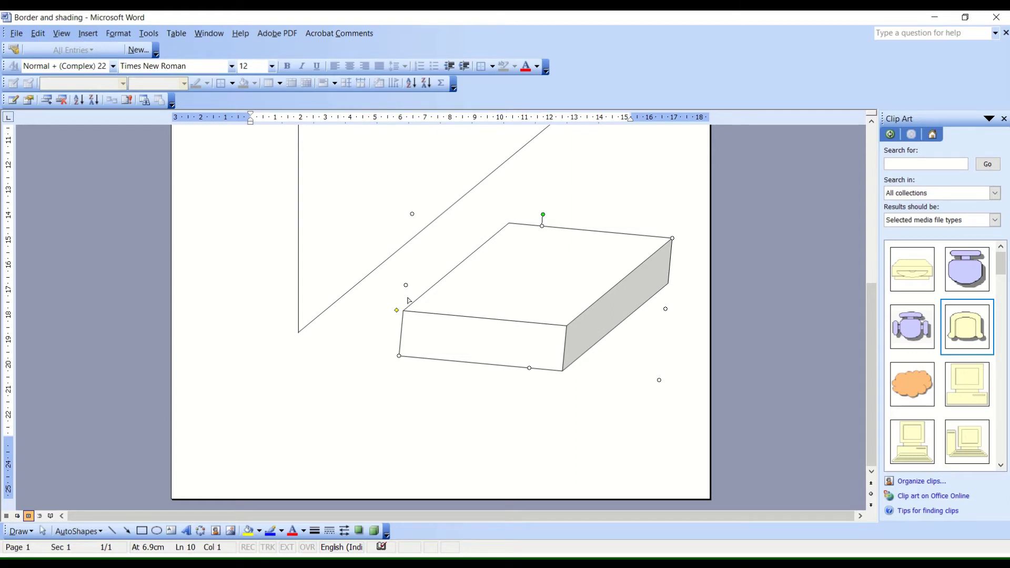
{"action": "left_click_drag", "start_coordinate": [408, 301], "coordinate": [429, 269]}
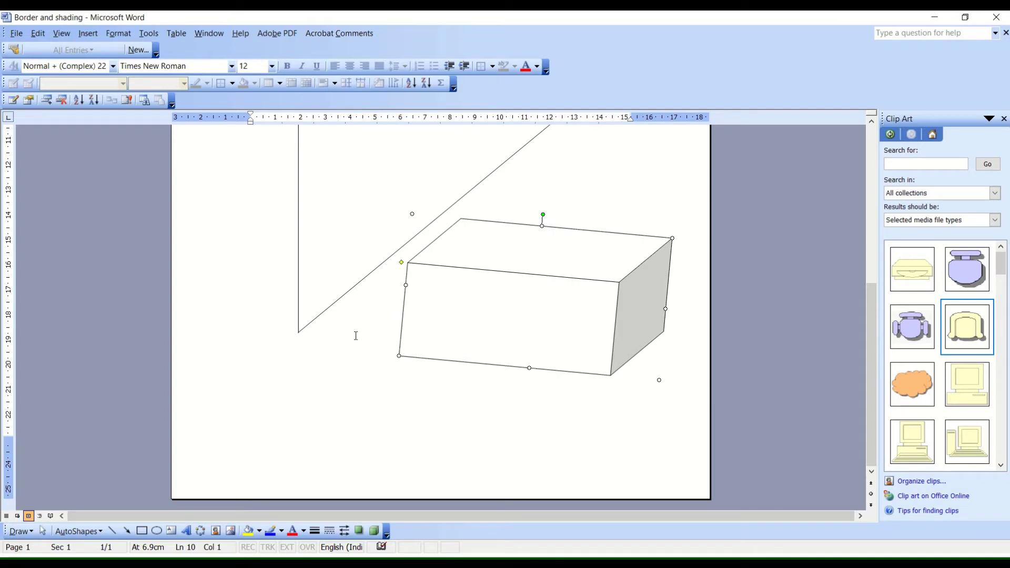
- Draw a donut shape from Basic Shapes over the box and enlarge it
{"action": "left_click", "coordinate": [97, 532]}
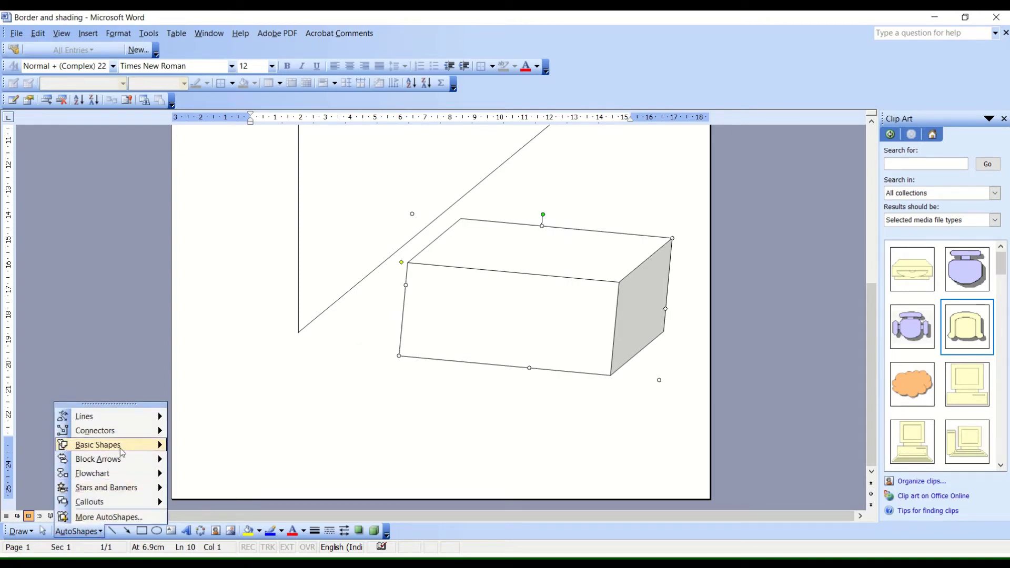
{"action": "mouse_move", "coordinate": [98, 446]}
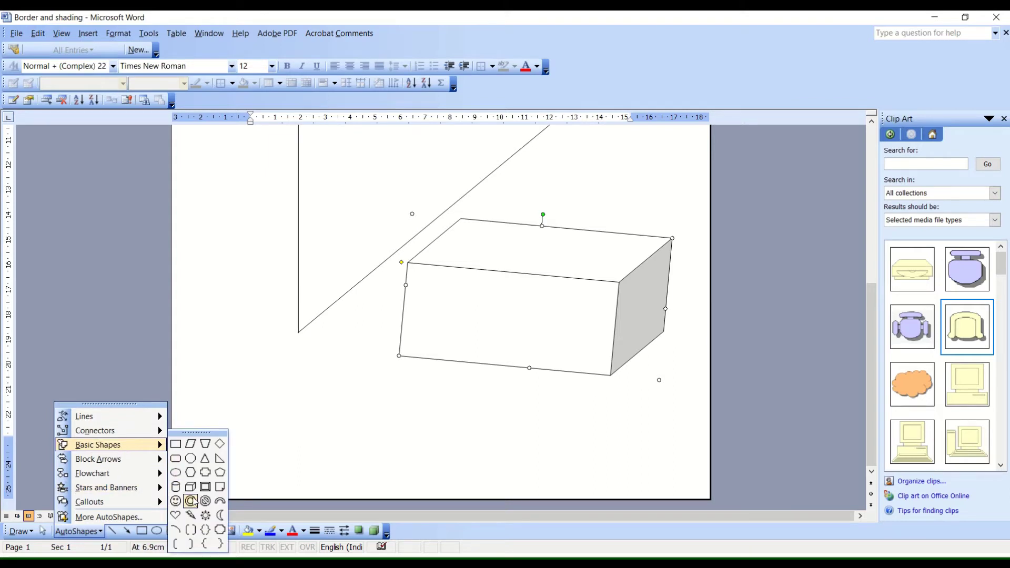
{"action": "left_click", "coordinate": [205, 516]}
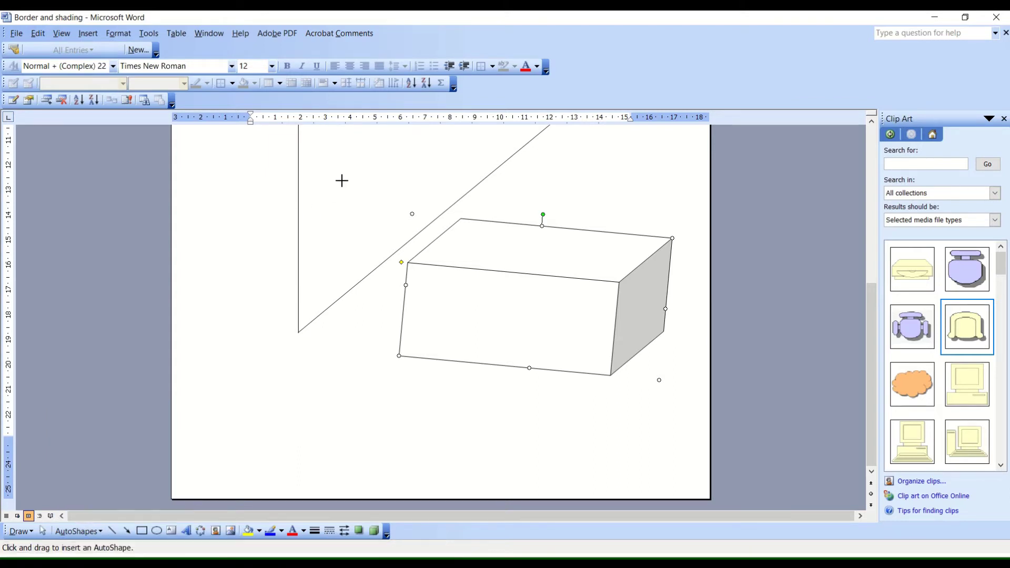
{"action": "left_click_drag", "start_coordinate": [346, 182], "coordinate": [520, 367]}
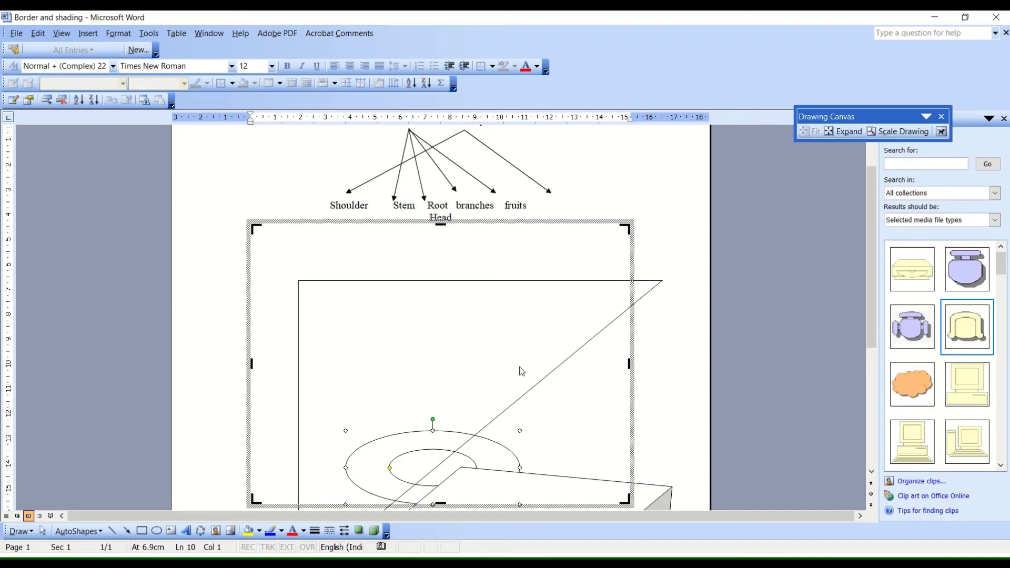
{"action": "scroll", "coordinate": [522, 372], "scroll_direction": "down", "scroll_amount": 2}
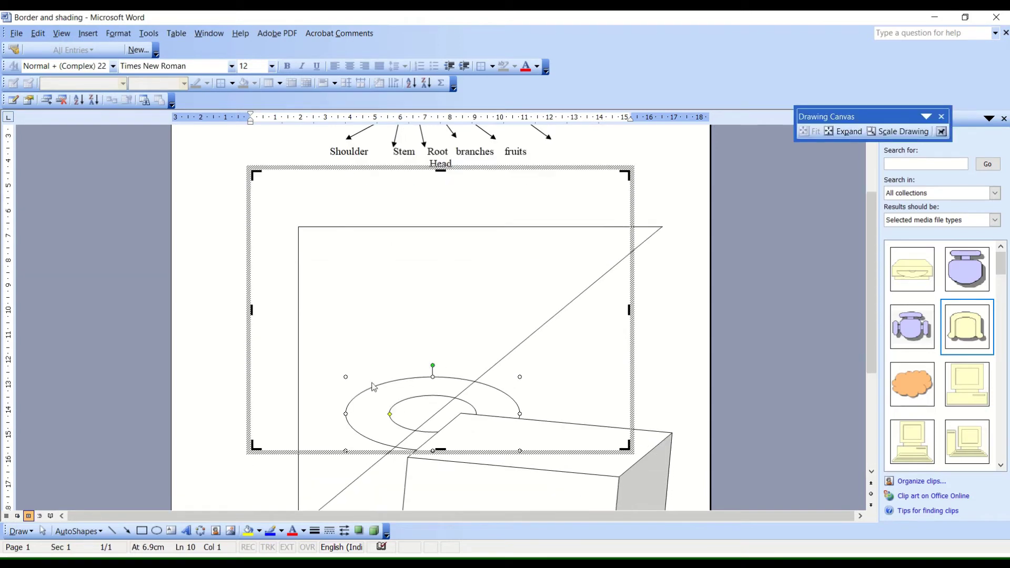
{"action": "left_click_drag", "start_coordinate": [346, 377], "coordinate": [306, 265]}
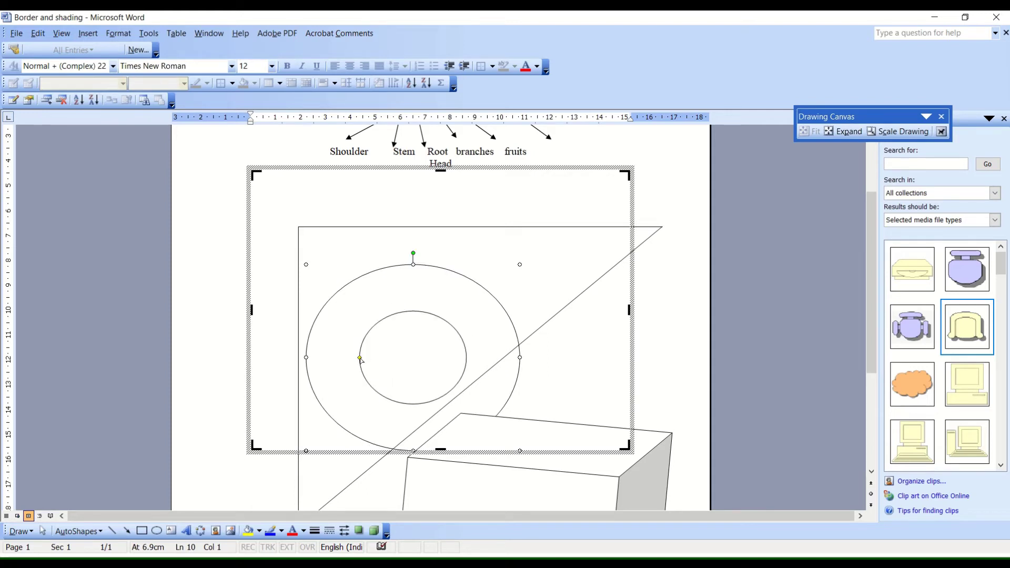
- Thin the donut's rim and tilt it slightly sideways
{"action": "left_click_drag", "start_coordinate": [360, 358], "coordinate": [399, 357]}
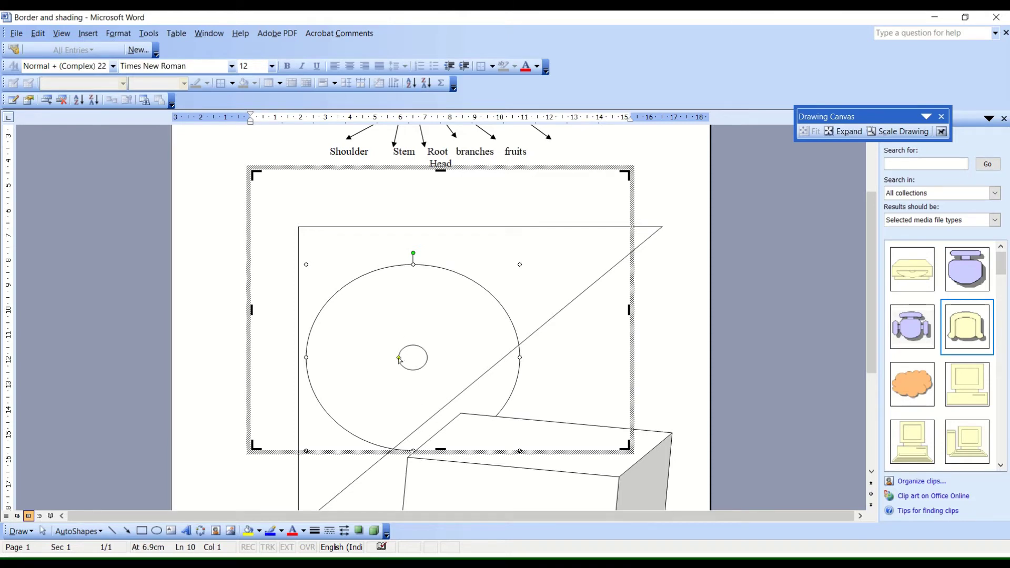
{"action": "left_click_drag", "start_coordinate": [399, 358], "coordinate": [322, 358]}
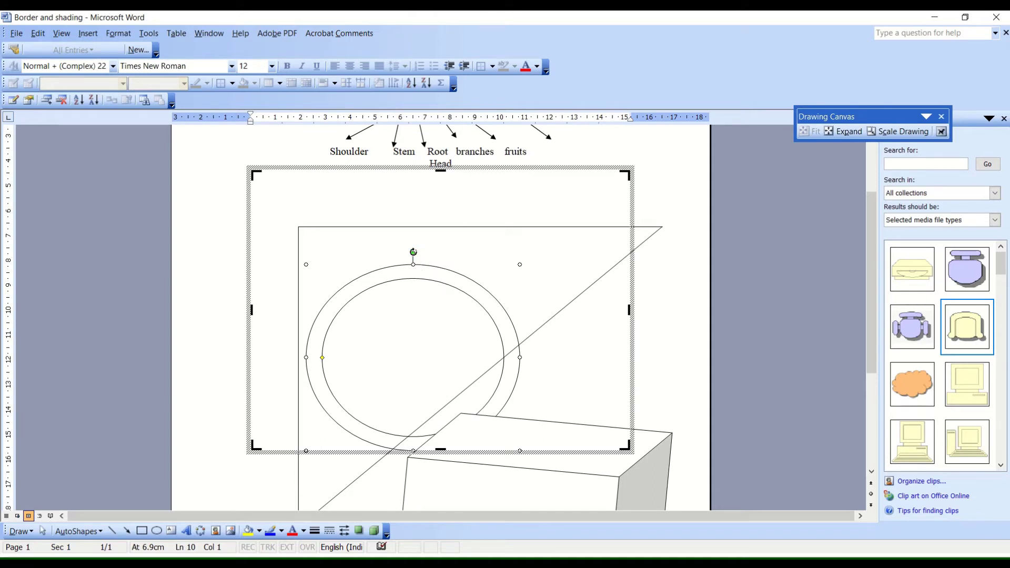
{"action": "mouse_move", "coordinate": [414, 252]}
{"action": "left_mouse_down"}
{"action": "mouse_move", "coordinate": [332, 272]}
{"action": "mouse_move", "coordinate": [271, 350]}
{"action": "left_mouse_up"}
{"action": "mouse_move", "coordinate": [304, 291]}
{"action": "left_mouse_down"}
{"action": "mouse_move", "coordinate": [316, 310]}
{"action": "mouse_move", "coordinate": [305, 317]}
{"action": "left_mouse_up"}
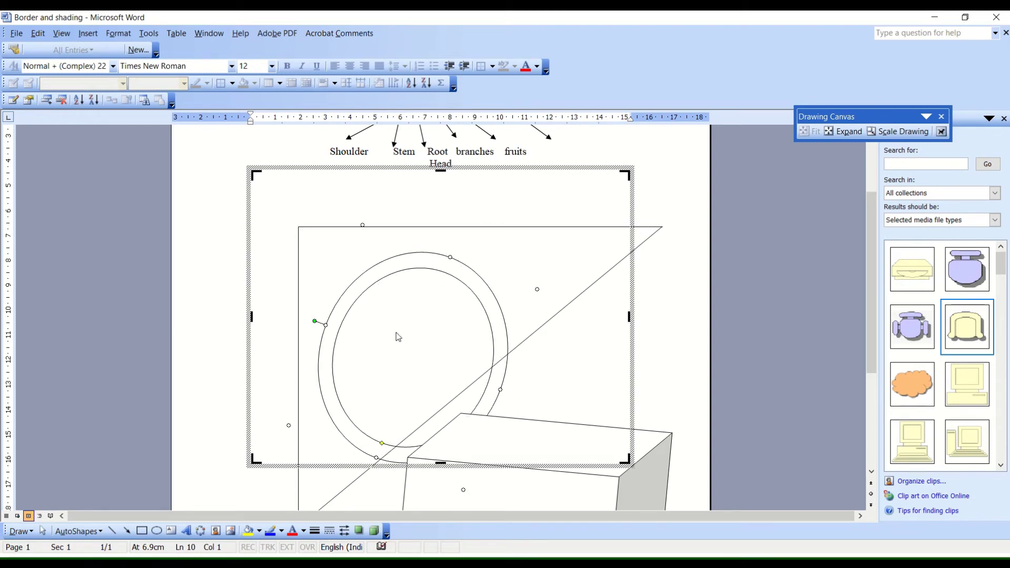
- Move the donut over the triangle's left edge, just above the 3D box
{"action": "scroll", "coordinate": [406, 334], "scroll_direction": "down", "scroll_amount": 1}
{"action": "scroll", "coordinate": [408, 334], "scroll_direction": "down", "scroll_amount": 1}
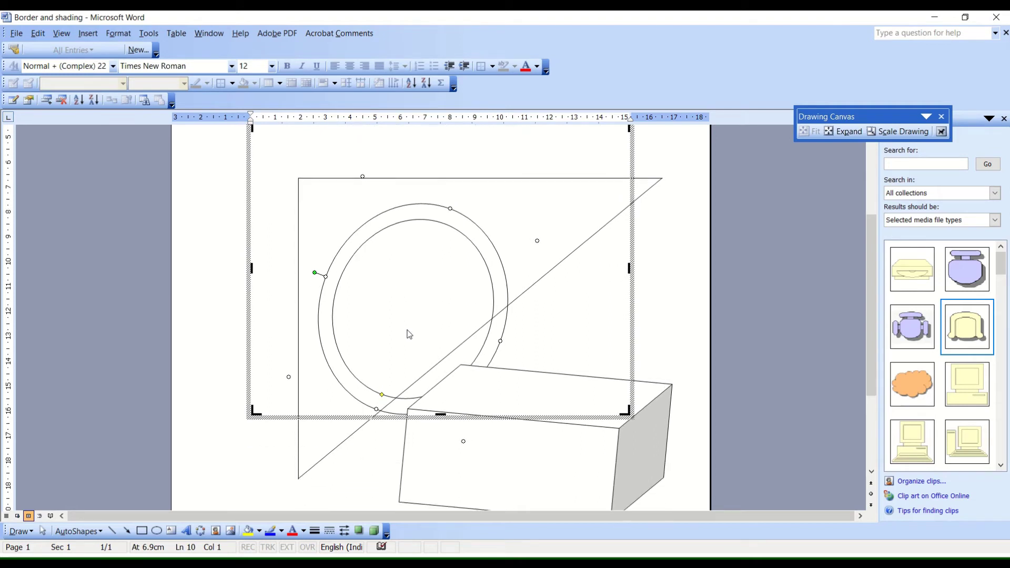
{"action": "scroll", "coordinate": [409, 334], "scroll_direction": "down", "scroll_amount": 1}
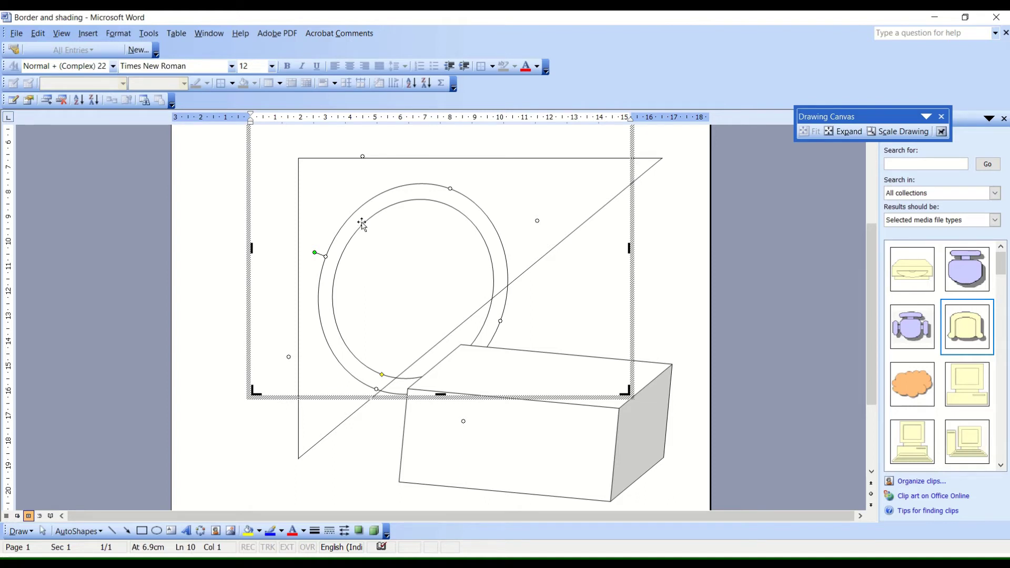
{"action": "left_click_drag", "start_coordinate": [362, 222], "coordinate": [238, 348]}
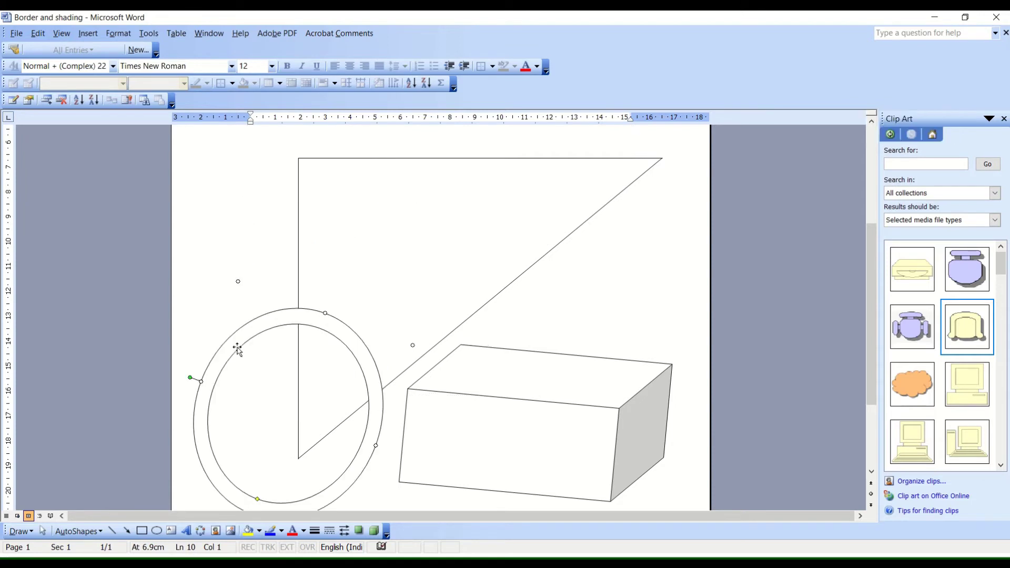
{"action": "left_click_drag", "start_coordinate": [237, 349], "coordinate": [255, 254]}
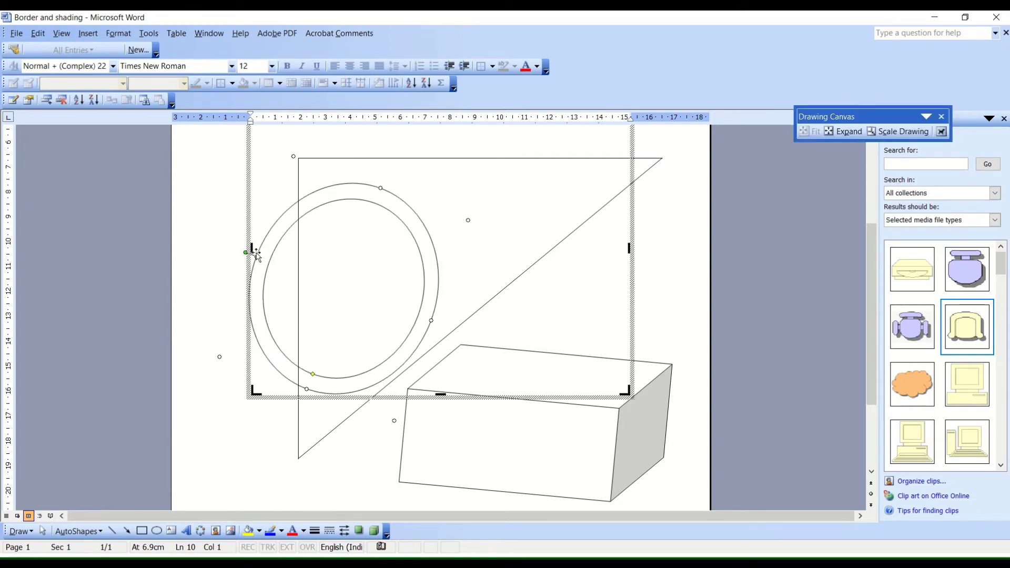
{"action": "left_click", "coordinate": [215, 258]}
{"action": "left_click", "coordinate": [262, 429]}
{"action": "left_click", "coordinate": [237, 392]}
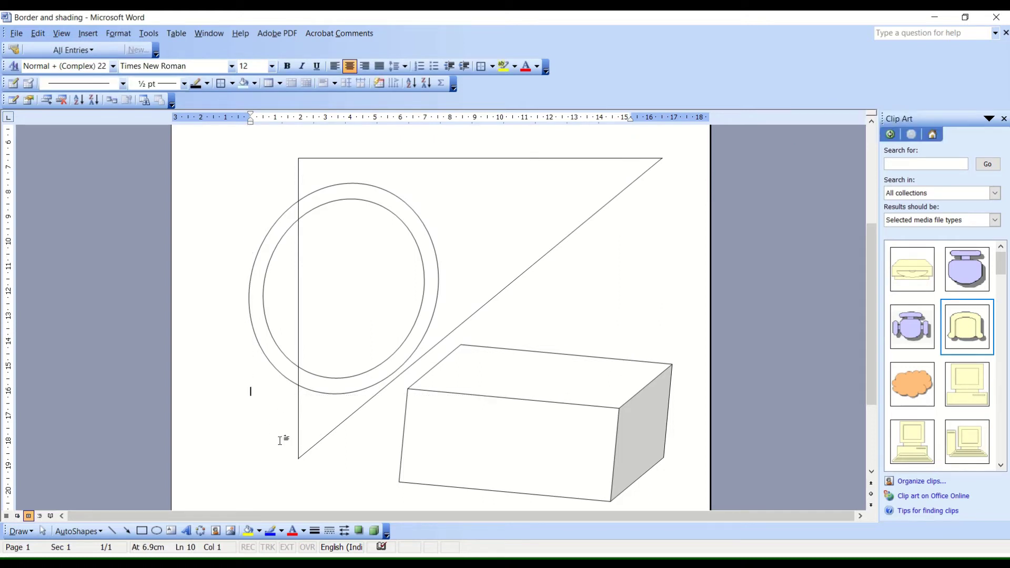
- Draw an upward block arrow over the 3D box
{"action": "left_click", "coordinate": [102, 534]}
{"action": "mouse_move", "coordinate": [98, 458]}
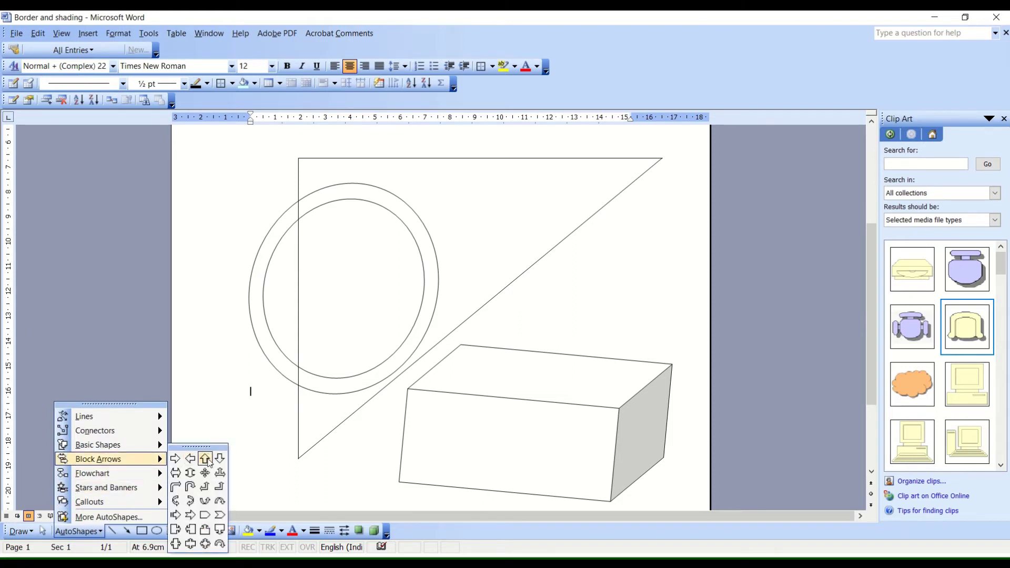
{"action": "left_click", "coordinate": [205, 458]}
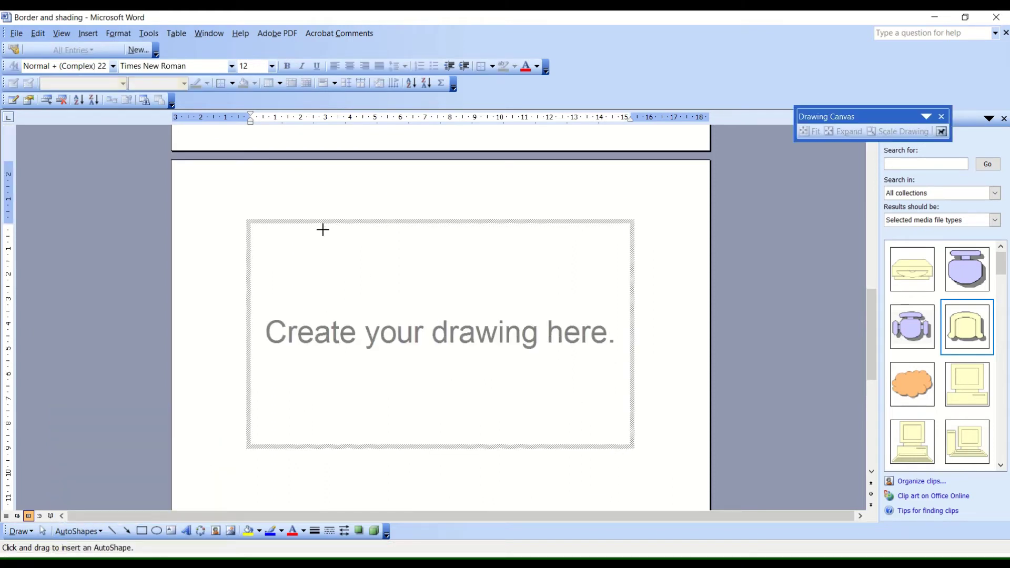
{"action": "scroll", "coordinate": [323, 228], "scroll_direction": "up", "scroll_amount": 5}
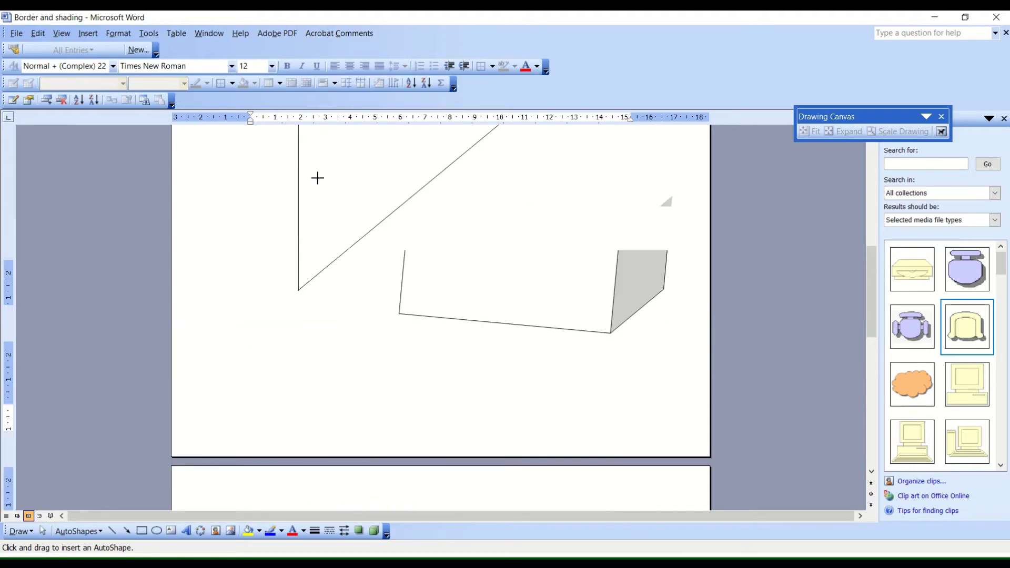
{"action": "mouse_move", "coordinate": [314, 180]}
{"action": "left_mouse_down"}
{"action": "mouse_move", "coordinate": [449, 362]}
{"action": "mouse_move", "coordinate": [442, 380]}
{"action": "left_mouse_up"}
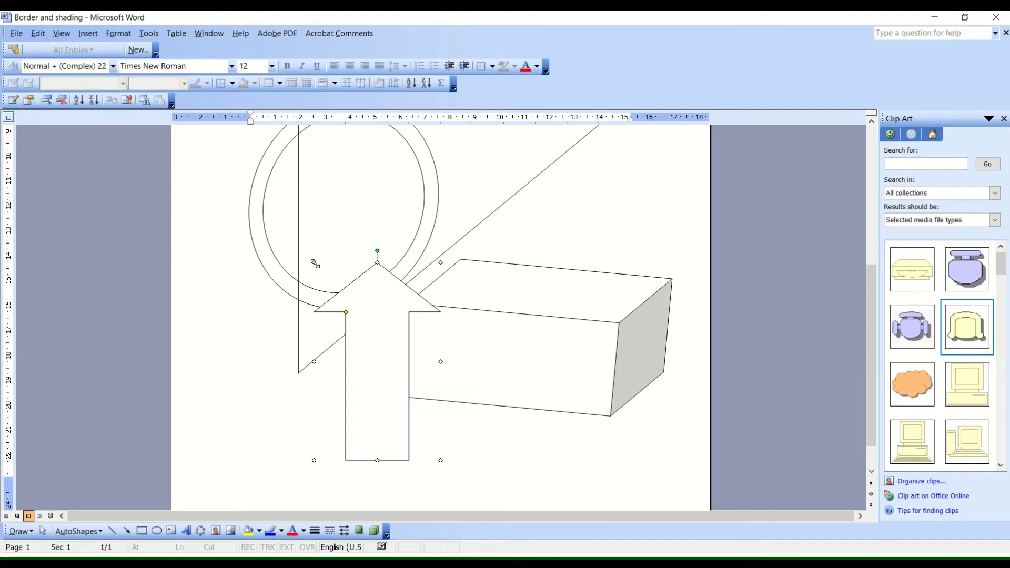
- Attempt to widen and move the arrow, cancelling each change
{"action": "left_click_drag", "start_coordinate": [320, 263], "coordinate": [273, 259]}
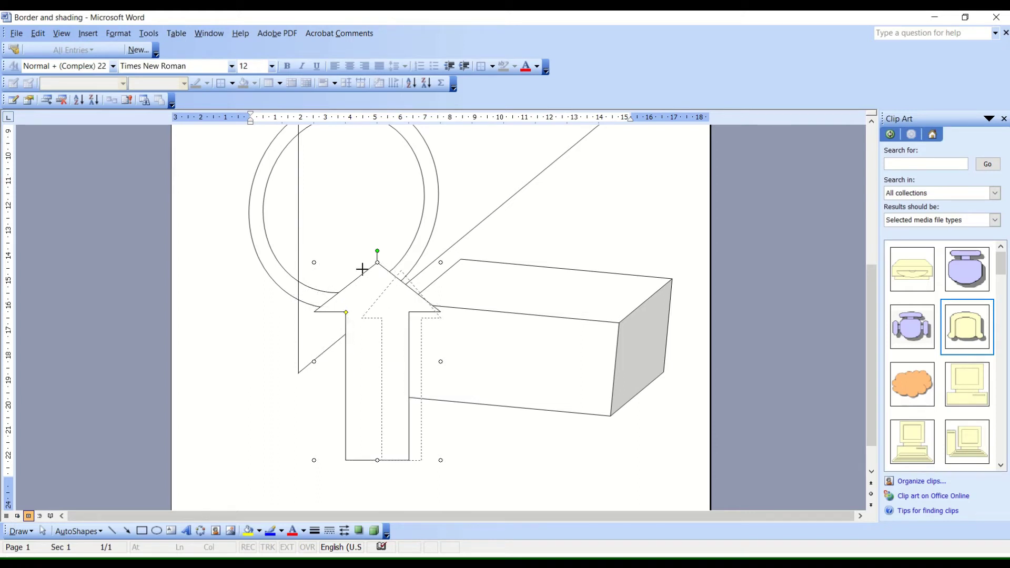
{"action": "left_click_drag", "start_coordinate": [273, 259], "coordinate": [372, 192]}
{"action": "key", "text": "Escape"}
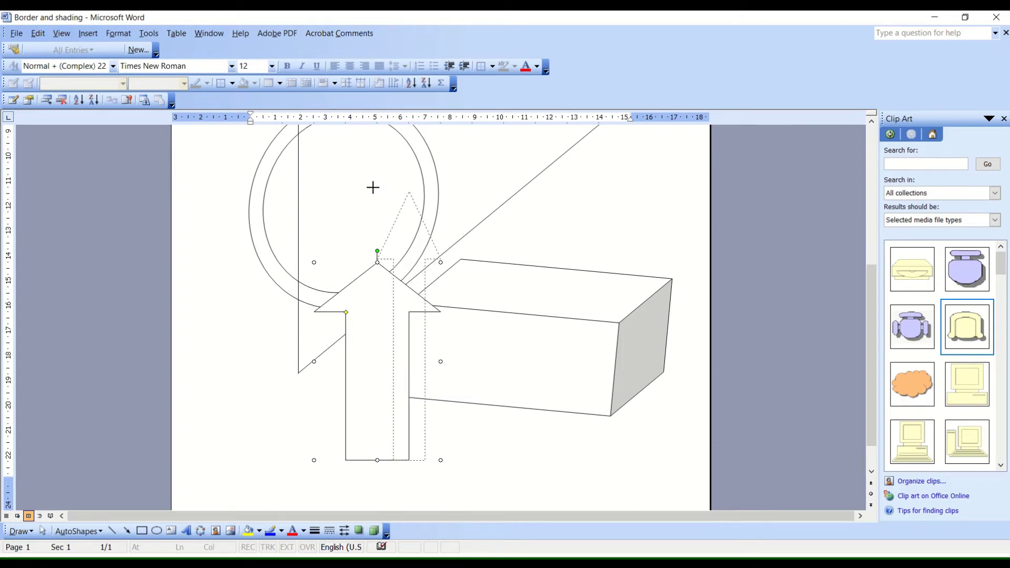
{"action": "key", "text": "Escape"}
{"action": "mouse_move", "coordinate": [355, 306]}
{"action": "left_mouse_down"}
{"action": "mouse_move", "coordinate": [343, 412]}
{"action": "mouse_move", "coordinate": [365, 284]}
{"action": "left_mouse_up"}
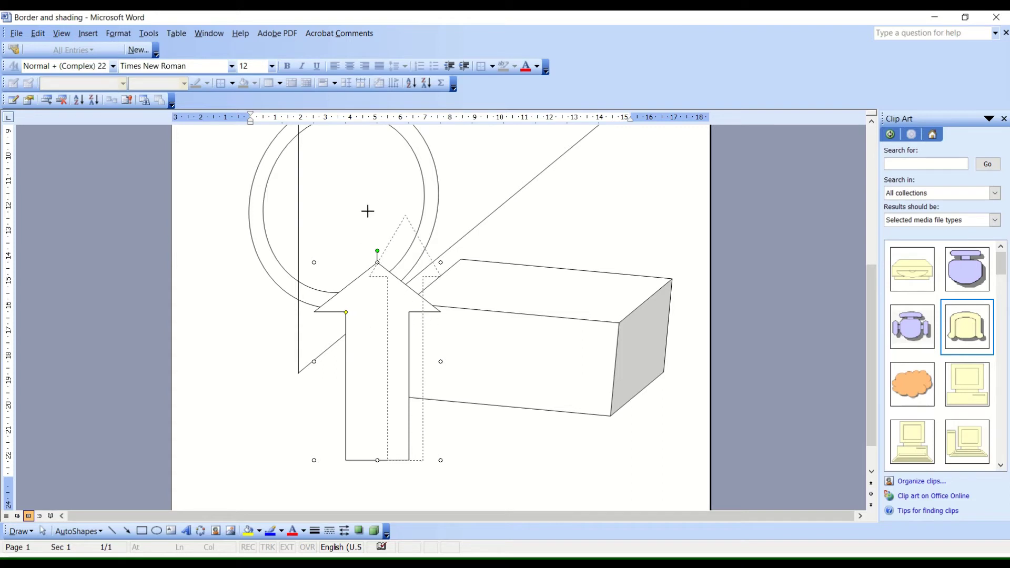
{"action": "key", "text": "Escape"}
- Resize the up arrow to be narrower and slightly shorter over the ring, triangle and box
{"action": "left_click_drag", "start_coordinate": [314, 262], "coordinate": [354, 214]}
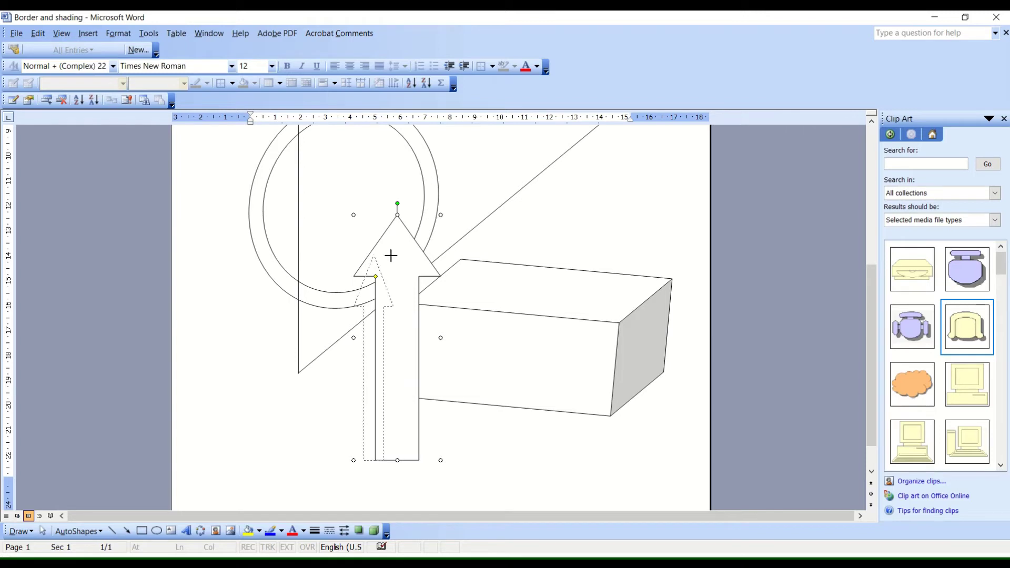
{"action": "mouse_move", "coordinate": [441, 215]}
{"action": "left_mouse_down"}
{"action": "mouse_move", "coordinate": [474, 213]}
{"action": "mouse_move", "coordinate": [465, 223]}
{"action": "left_mouse_up"}
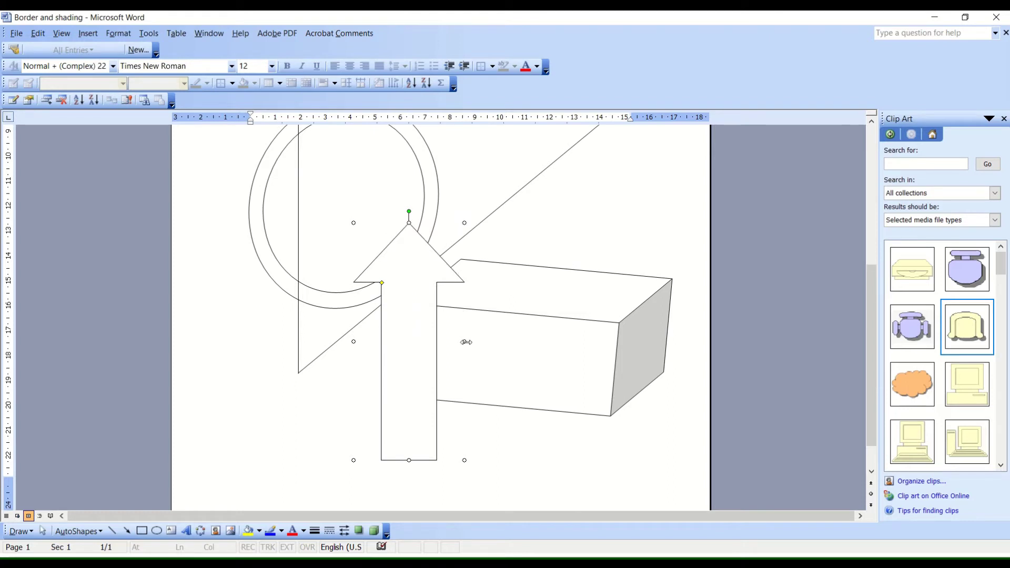
{"action": "left_click_drag", "start_coordinate": [466, 342], "coordinate": [395, 348]}
{"action": "mouse_move", "coordinate": [395, 348]}
{"action": "left_mouse_down"}
{"action": "mouse_move", "coordinate": [399, 369]}
{"action": "mouse_move", "coordinate": [478, 379]}
{"action": "mouse_move", "coordinate": [602, 361]}
{"action": "mouse_move", "coordinate": [370, 386]}
{"action": "mouse_move", "coordinate": [538, 405]}
{"action": "left_mouse_up"}
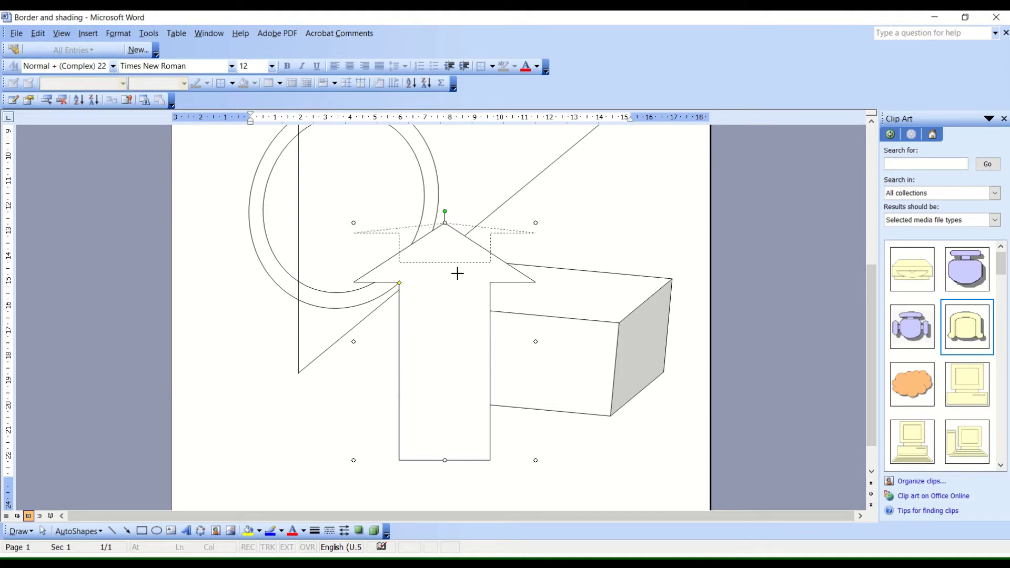
{"action": "mouse_move", "coordinate": [445, 460]}
{"action": "left_mouse_down"}
{"action": "mouse_move", "coordinate": [475, 309]}
{"action": "mouse_move", "coordinate": [458, 429]}
{"action": "left_mouse_up"}
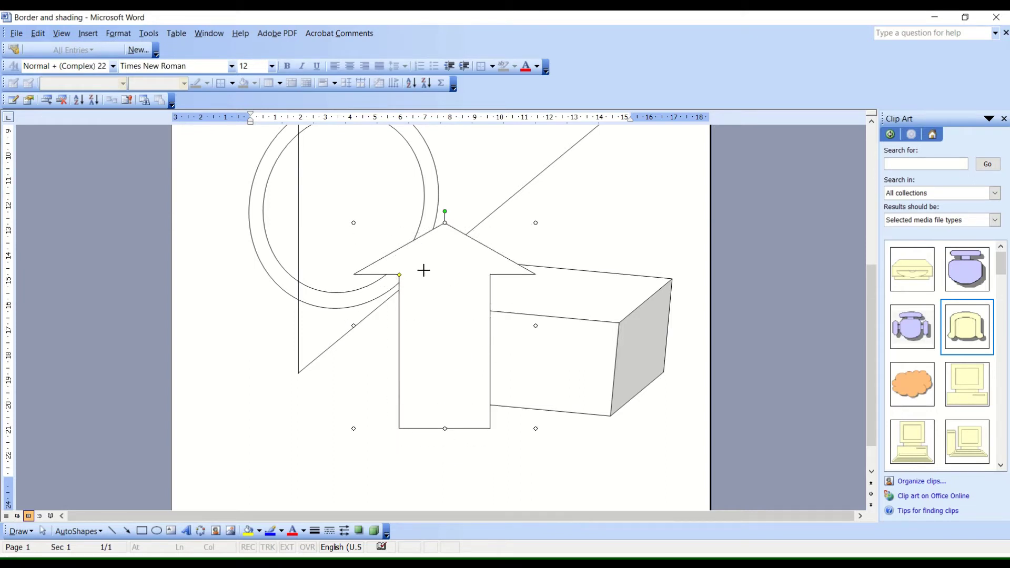
{"action": "mouse_move", "coordinate": [535, 223]}
{"action": "left_mouse_down"}
{"action": "mouse_move", "coordinate": [405, 286]}
{"action": "mouse_move", "coordinate": [495, 345]}
{"action": "left_mouse_up"}
{"action": "mouse_move", "coordinate": [496, 344]}
{"action": "left_mouse_down"}
{"action": "mouse_move", "coordinate": [433, 343]}
{"action": "mouse_move", "coordinate": [456, 240]}
{"action": "left_mouse_up"}
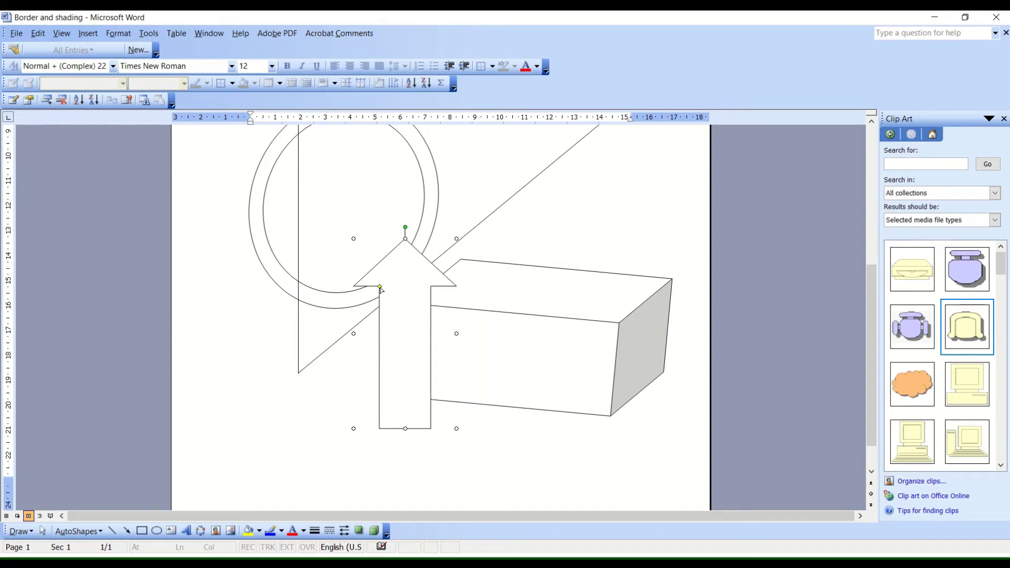
- Adjust the arrow's yellow handle for a slimmer shaft and a reshaped arrowhead
{"action": "left_click_drag", "start_coordinate": [381, 288], "coordinate": [405, 293]}
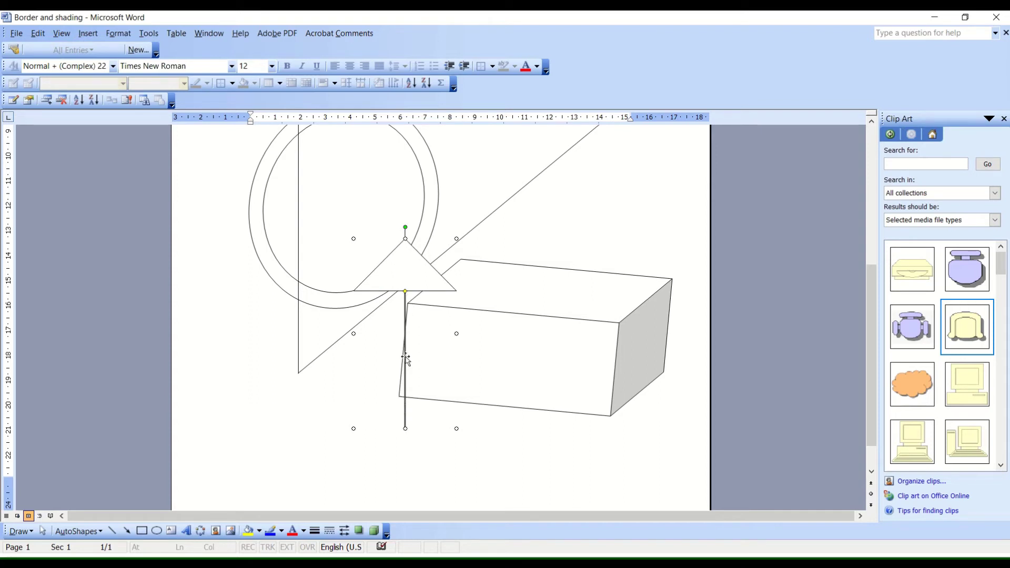
{"action": "left_click_drag", "start_coordinate": [405, 293], "coordinate": [350, 320]}
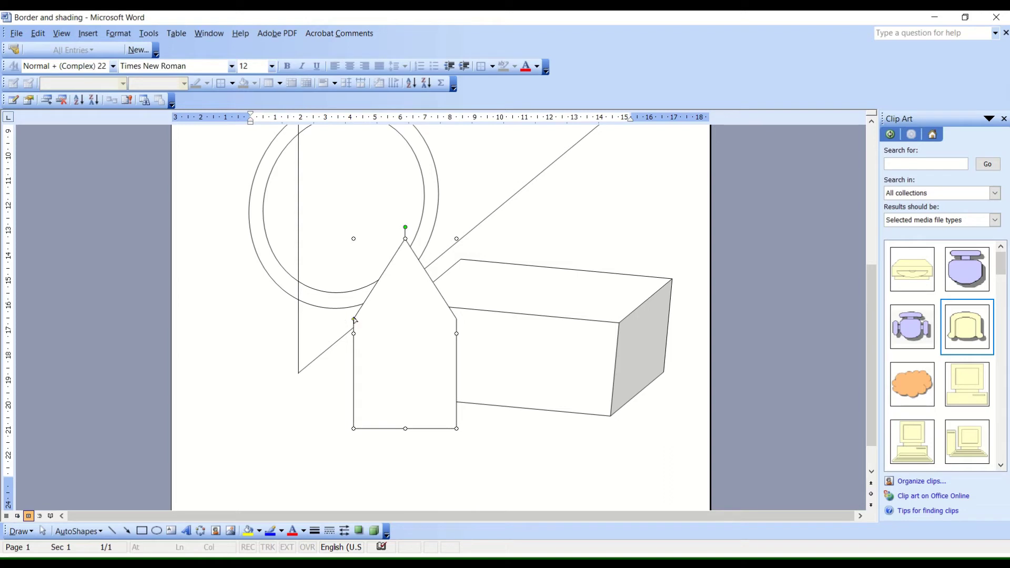
{"action": "left_click_drag", "start_coordinate": [355, 320], "coordinate": [381, 329]}
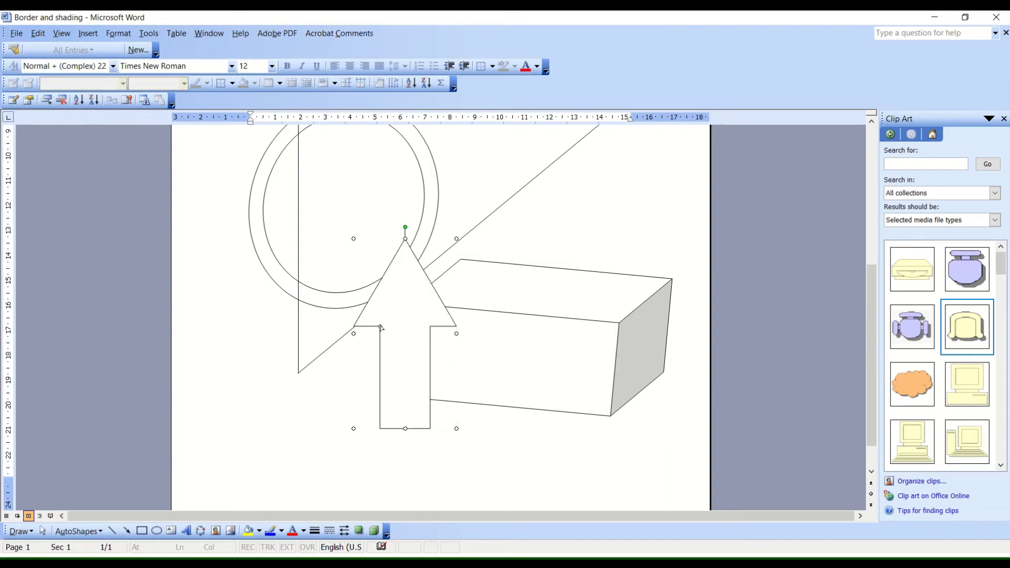
{"action": "mouse_move", "coordinate": [381, 327]}
{"action": "left_mouse_down"}
{"action": "mouse_move", "coordinate": [378, 382]}
{"action": "mouse_move", "coordinate": [393, 411]}
{"action": "left_mouse_up"}
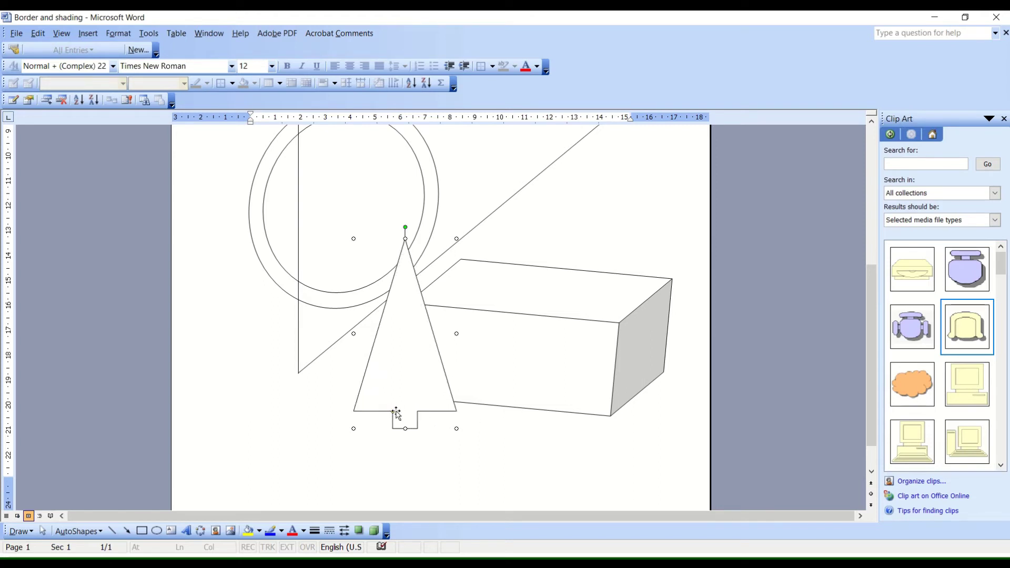
{"action": "left_click_drag", "start_coordinate": [400, 331], "coordinate": [389, 317]}
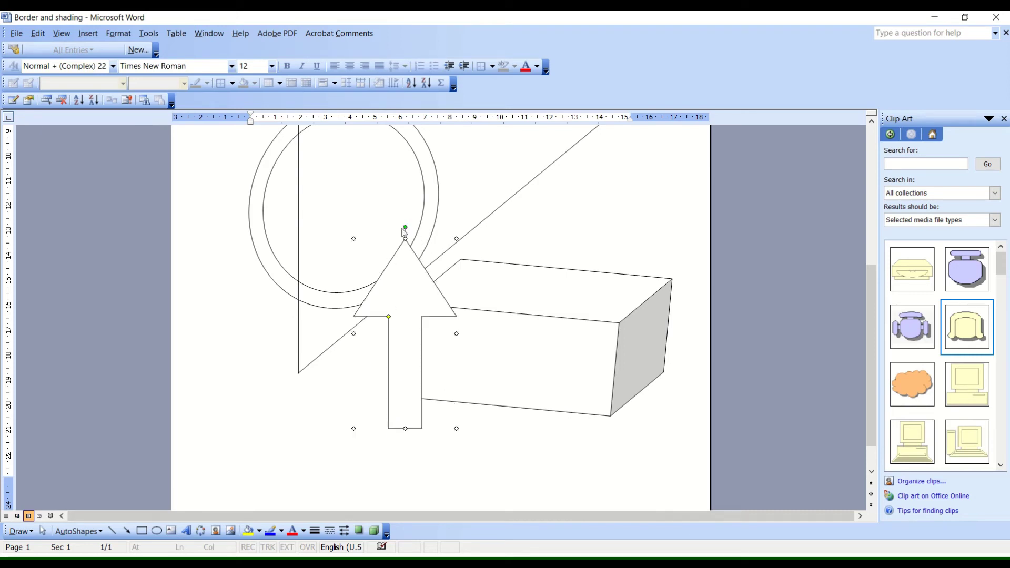
- Rotate the block arrow to point right and move it across the triangle's top edge
{"action": "left_click_drag", "start_coordinate": [405, 227], "coordinate": [488, 334]}
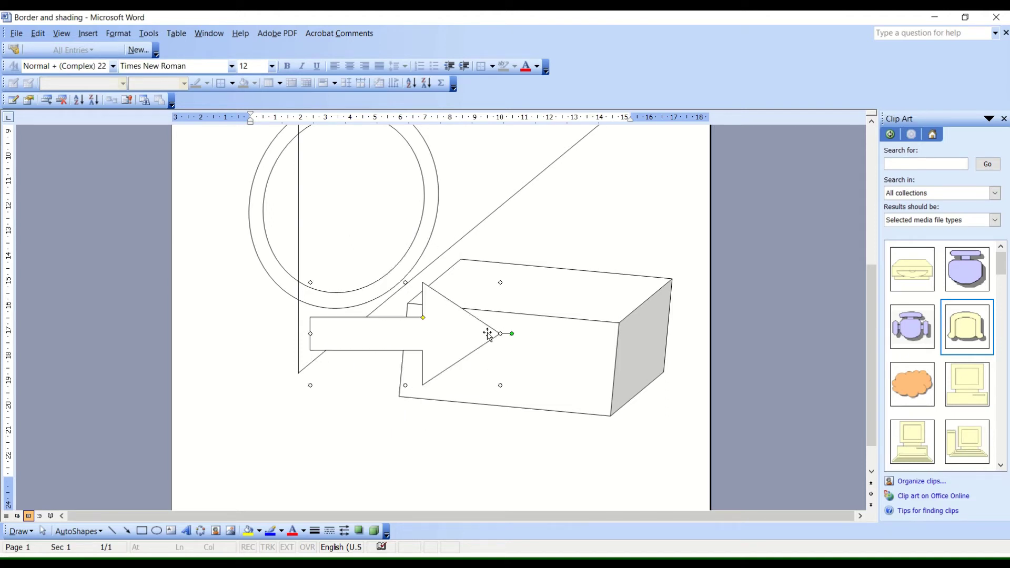
{"action": "scroll", "coordinate": [415, 339], "scroll_direction": "up", "scroll_amount": 4}
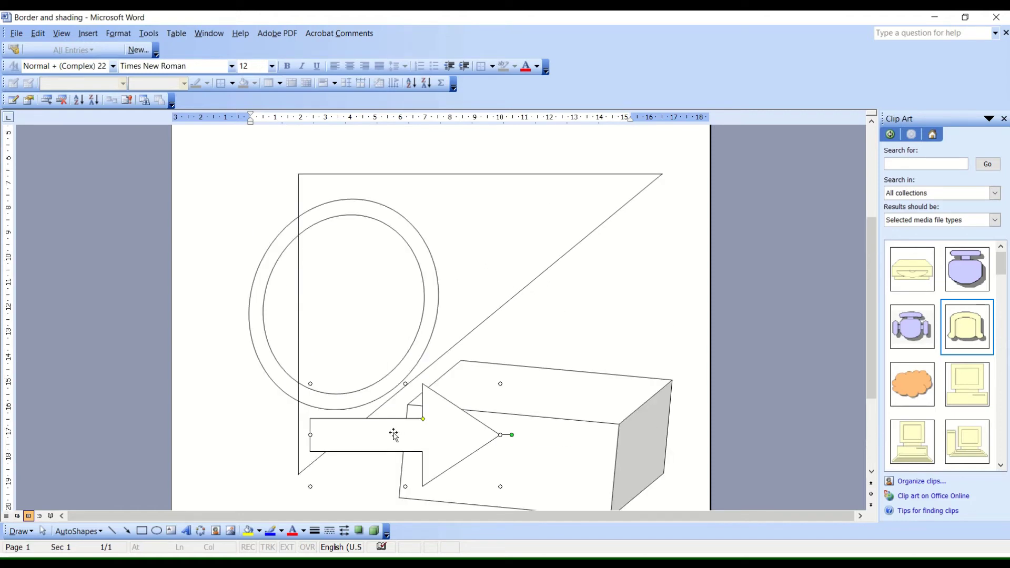
{"action": "left_click_drag", "start_coordinate": [386, 434], "coordinate": [409, 170]}
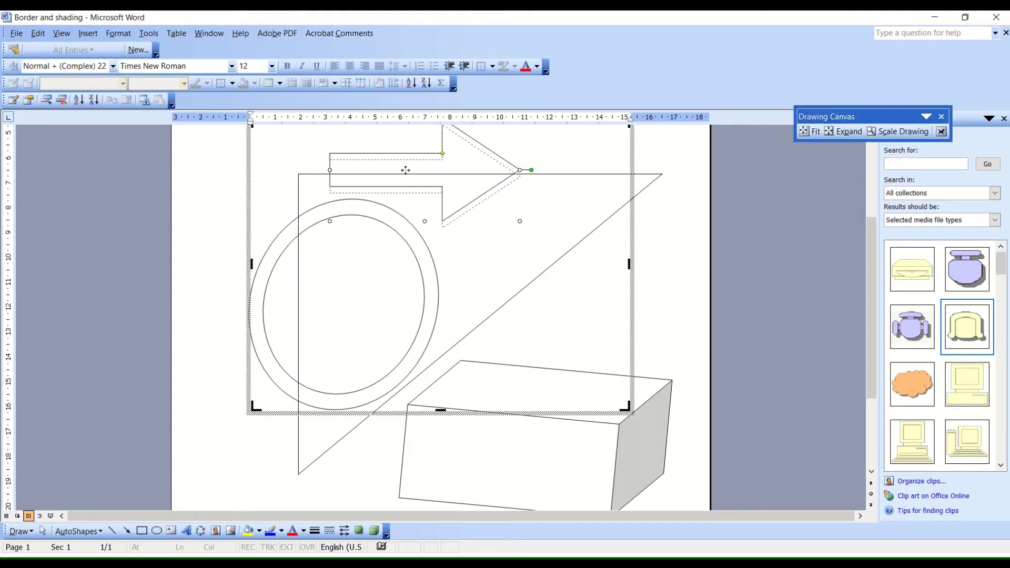
{"action": "left_click_drag", "start_coordinate": [408, 168], "coordinate": [406, 168]}
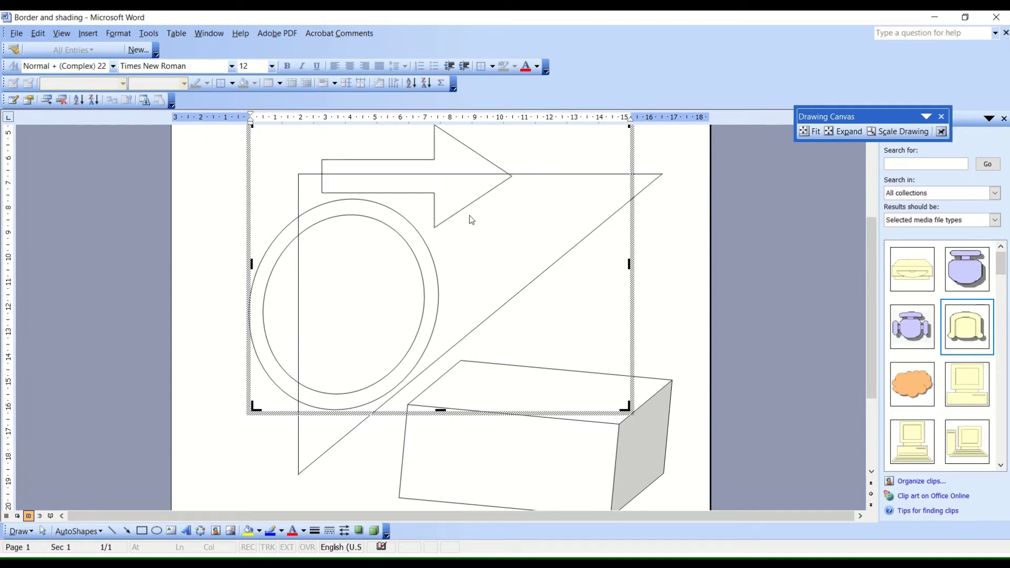
- Draw a five-point star from Stars and Banners inside the circle
{"action": "left_click", "coordinate": [100, 532]}
{"action": "mouse_move", "coordinate": [106, 487]}
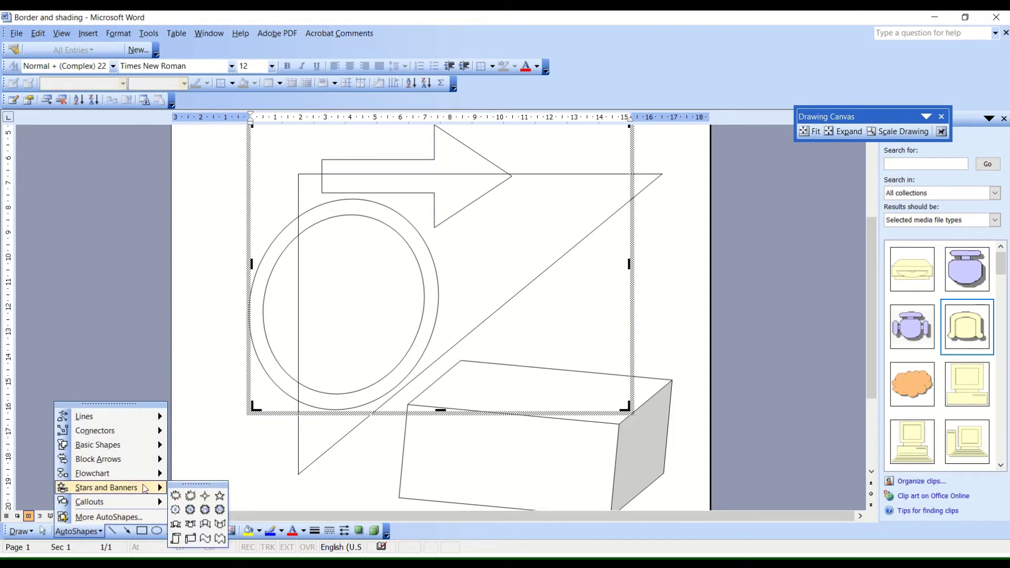
{"action": "left_click", "coordinate": [220, 495]}
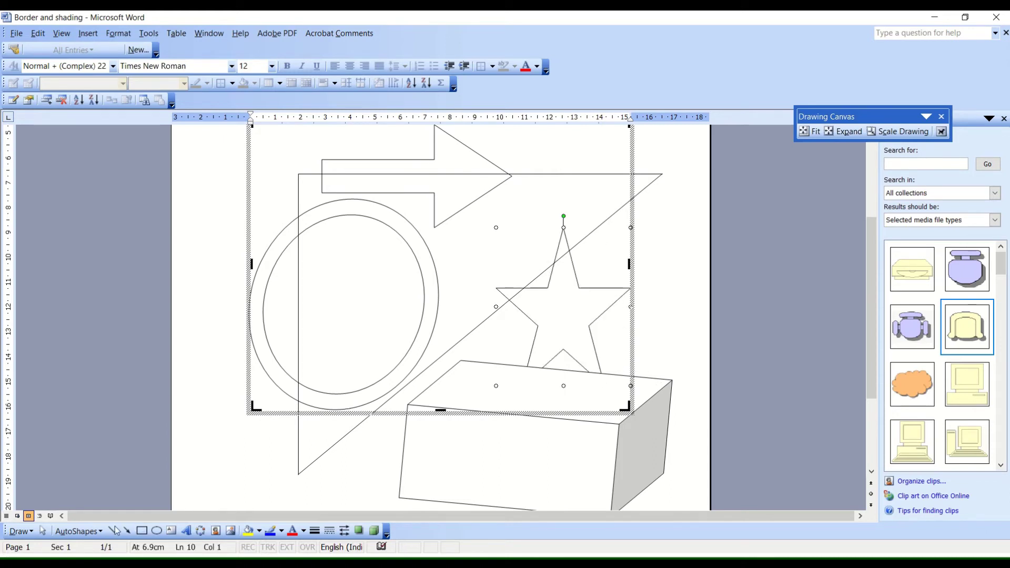
{"action": "left_click", "coordinate": [79, 531]}
{"action": "mouse_move", "coordinate": [106, 488]}
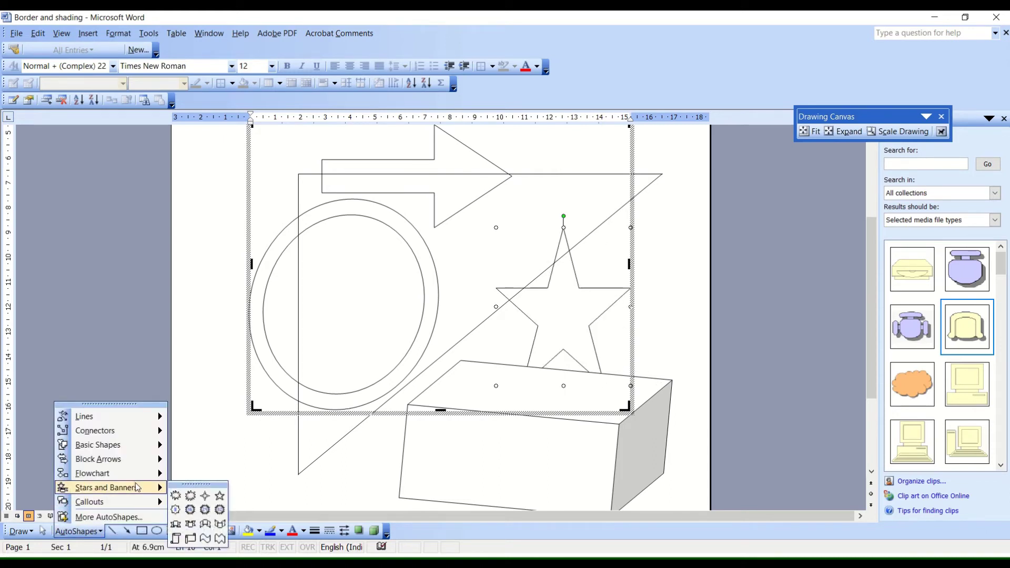
{"action": "left_click", "coordinate": [219, 498]}
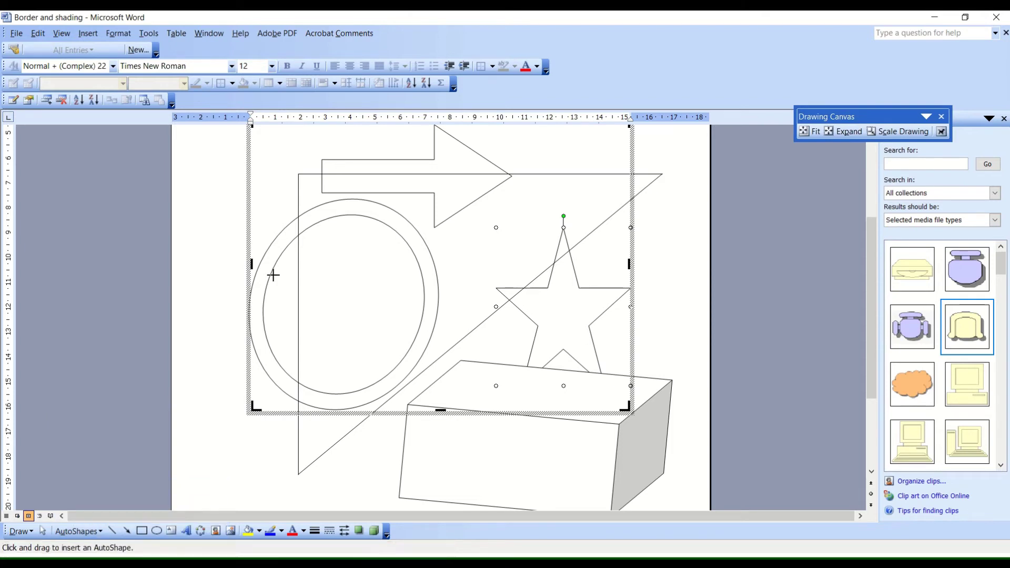
{"action": "left_click_drag", "start_coordinate": [259, 220], "coordinate": [433, 362]}
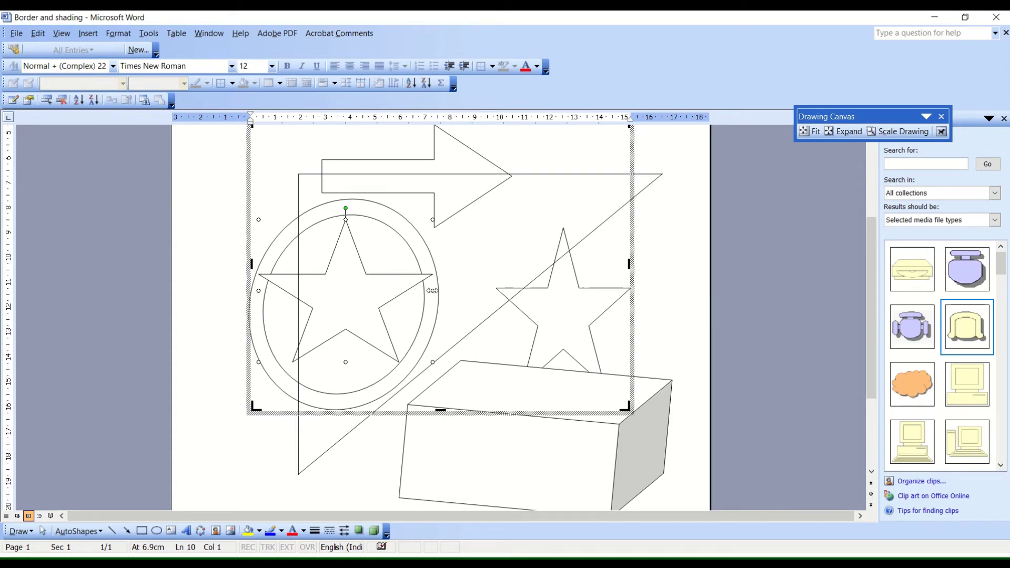
- Resize the star to fill the circle and tilt it
{"action": "left_click_drag", "start_coordinate": [432, 290], "coordinate": [362, 290]}
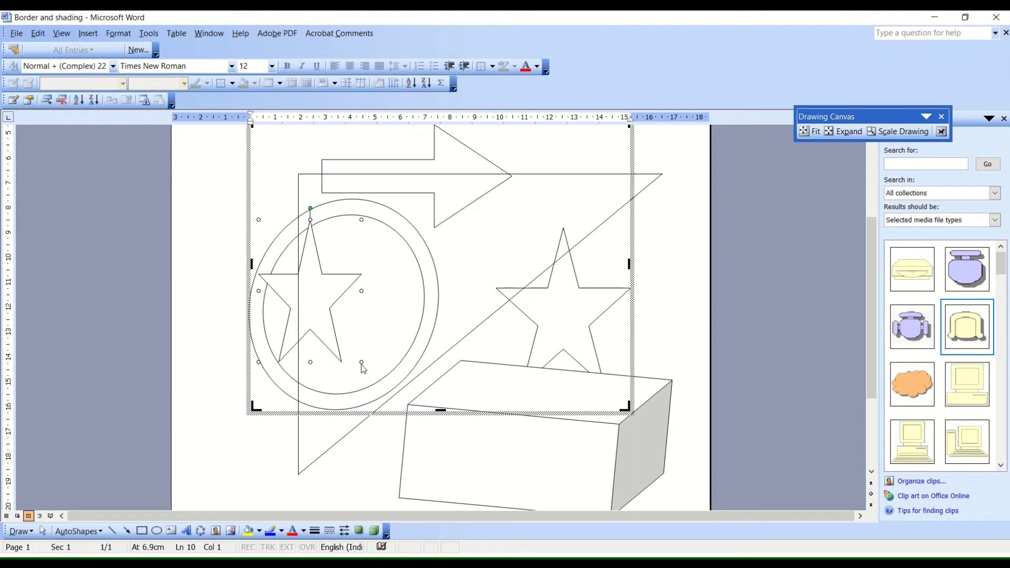
{"action": "mouse_move", "coordinate": [361, 363]}
{"action": "left_mouse_down"}
{"action": "mouse_move", "coordinate": [315, 311]}
{"action": "mouse_move", "coordinate": [418, 342]}
{"action": "mouse_move", "coordinate": [432, 360]}
{"action": "left_mouse_up"}
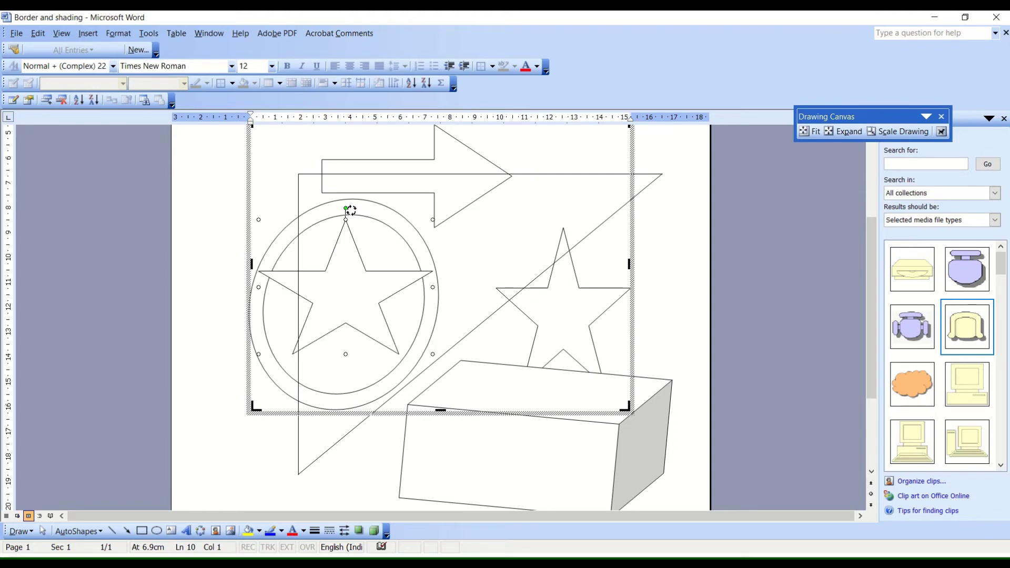
{"action": "left_click_drag", "start_coordinate": [346, 208], "coordinate": [408, 248]}
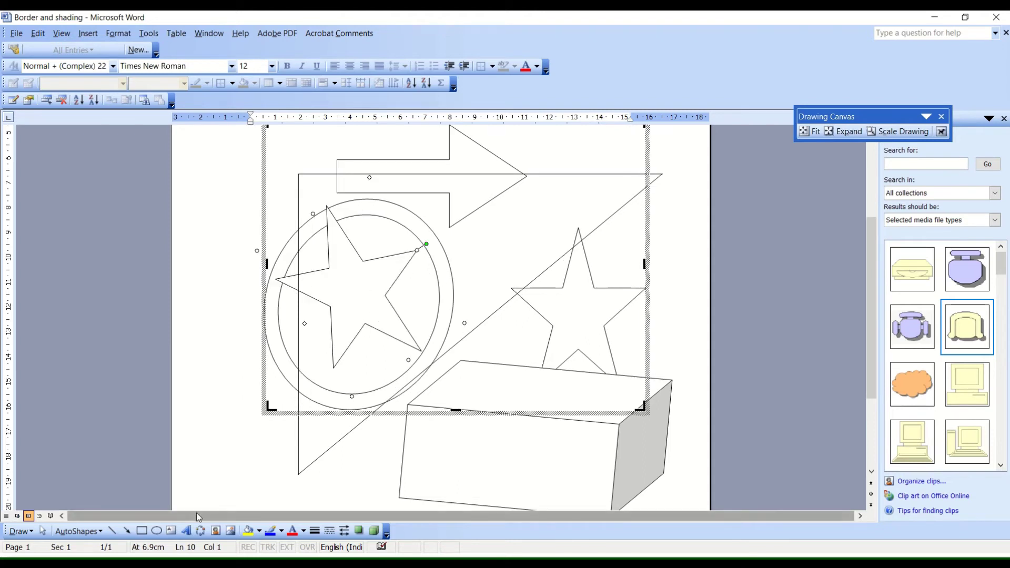
{"action": "left_click", "coordinate": [98, 532]}
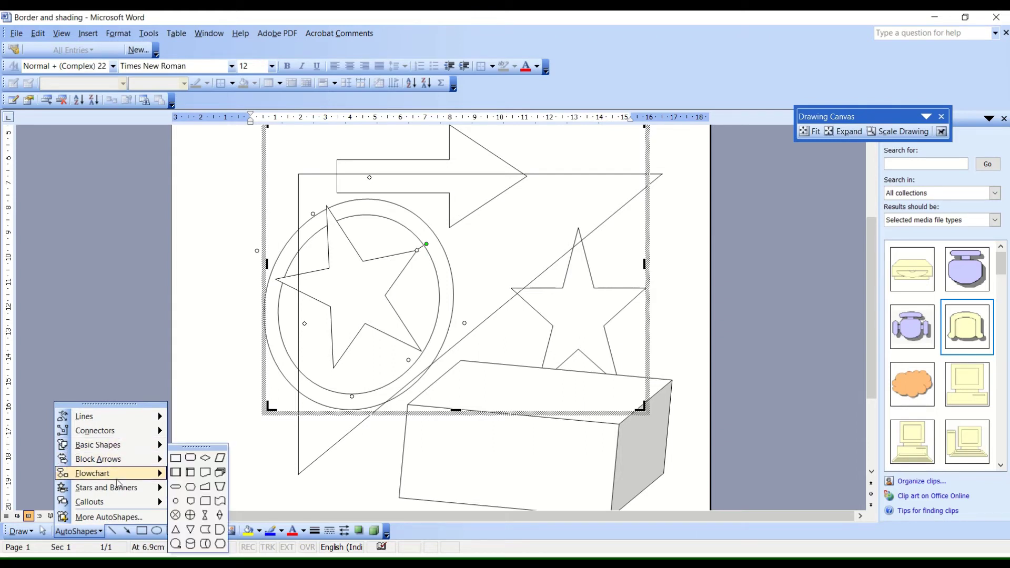
{"action": "mouse_move", "coordinate": [106, 488]}
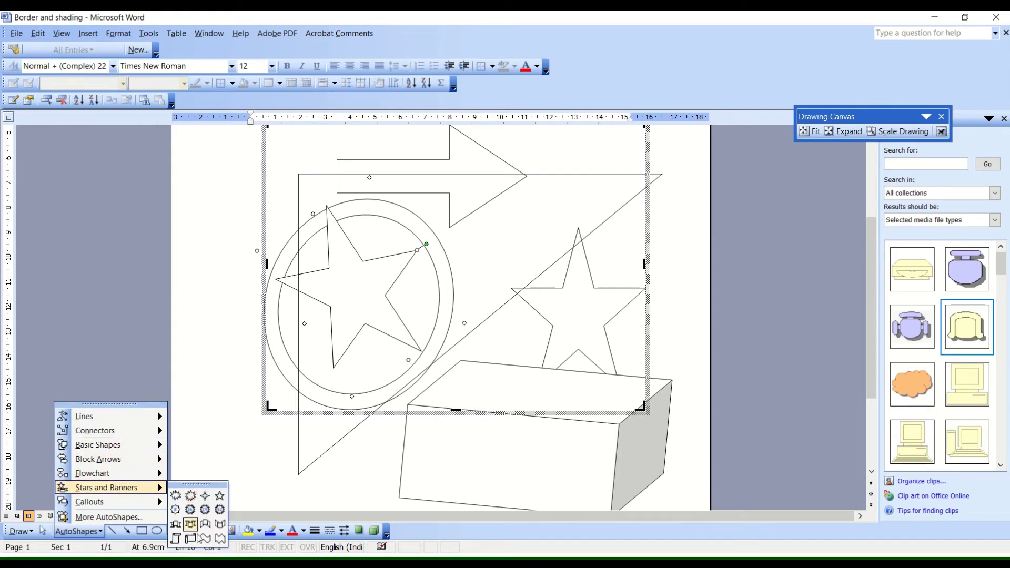
- Draw a large wave banner across the middle of the drawing and open its Format AutoShape dialog
{"action": "left_click", "coordinate": [220, 539]}
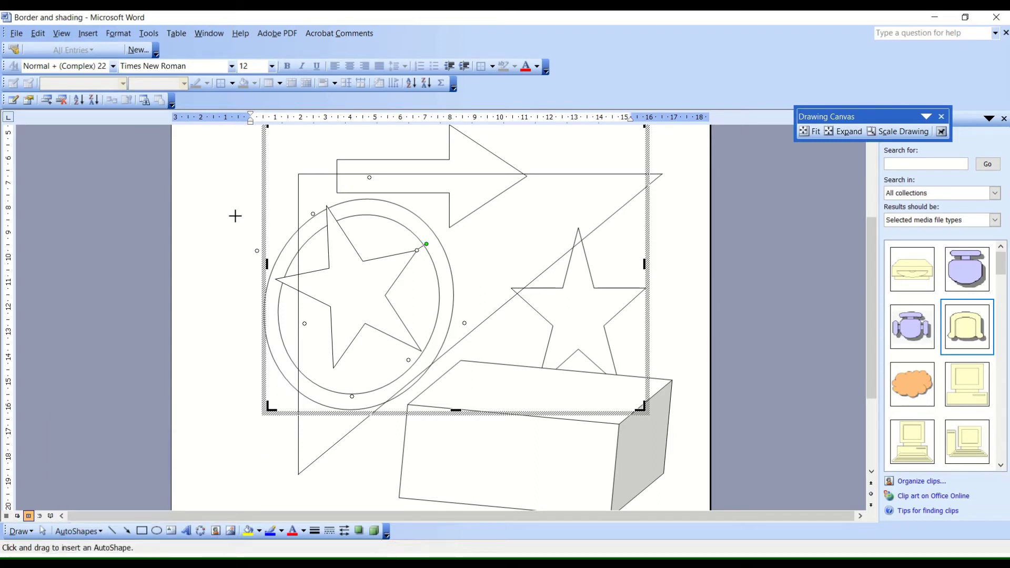
{"action": "left_click_drag", "start_coordinate": [234, 220], "coordinate": [638, 417]}
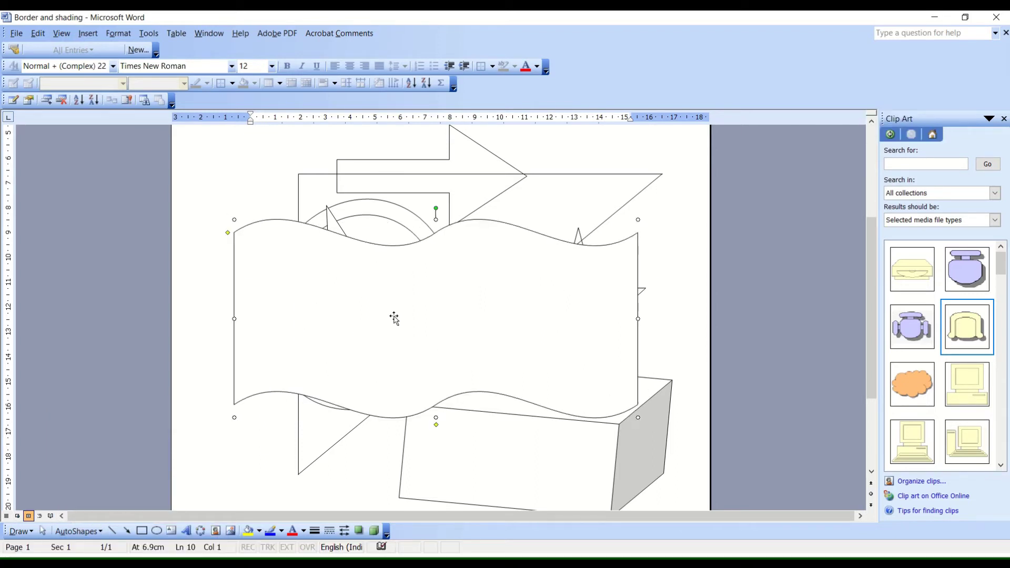
{"action": "double_click", "coordinate": [322, 292]}
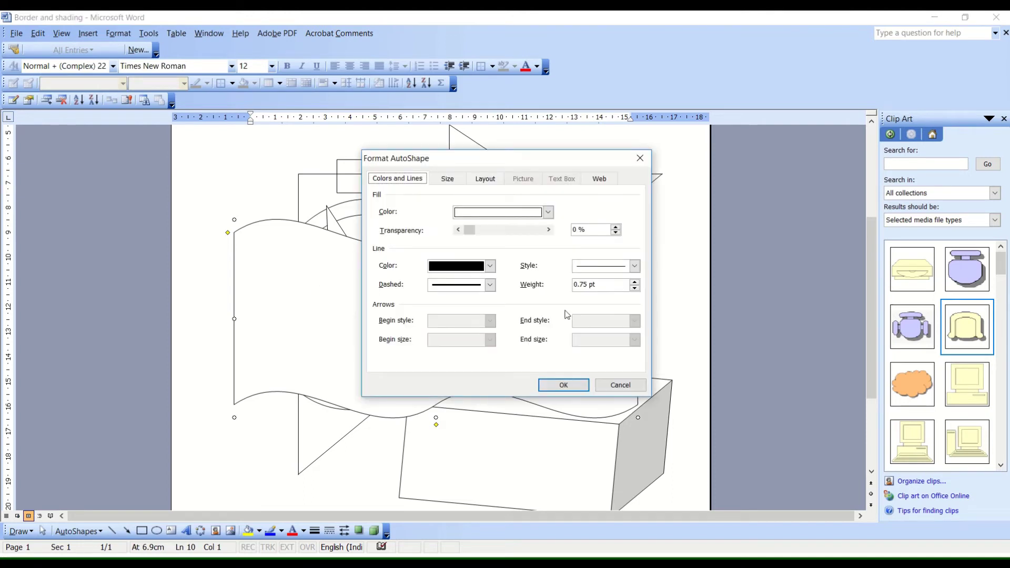
- Open and cancel Format AutoShape for the wave banner and 3D box, leaving both unchanged
{"action": "left_click", "coordinate": [613, 383]}
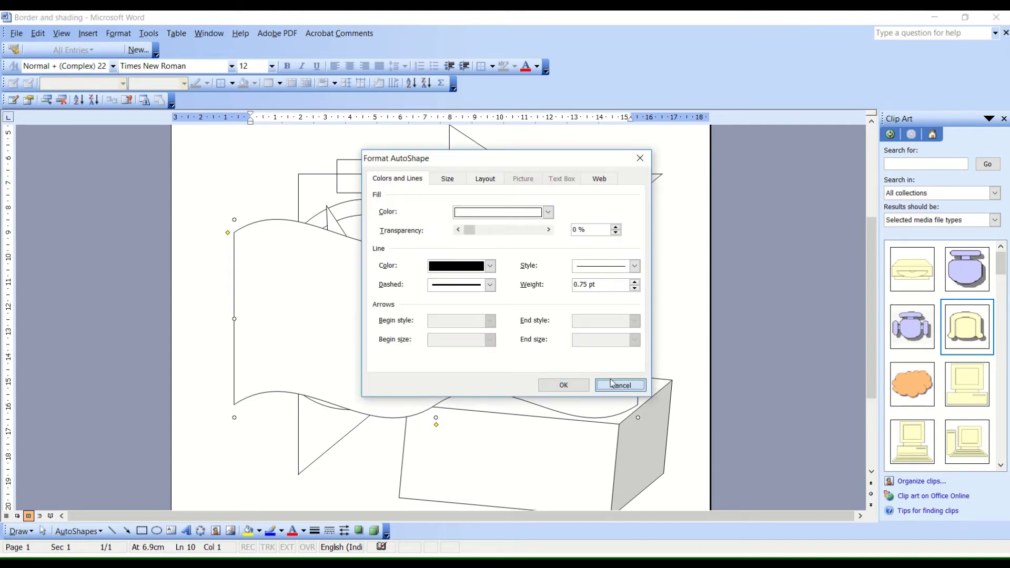
{"action": "double_click", "coordinate": [272, 252]}
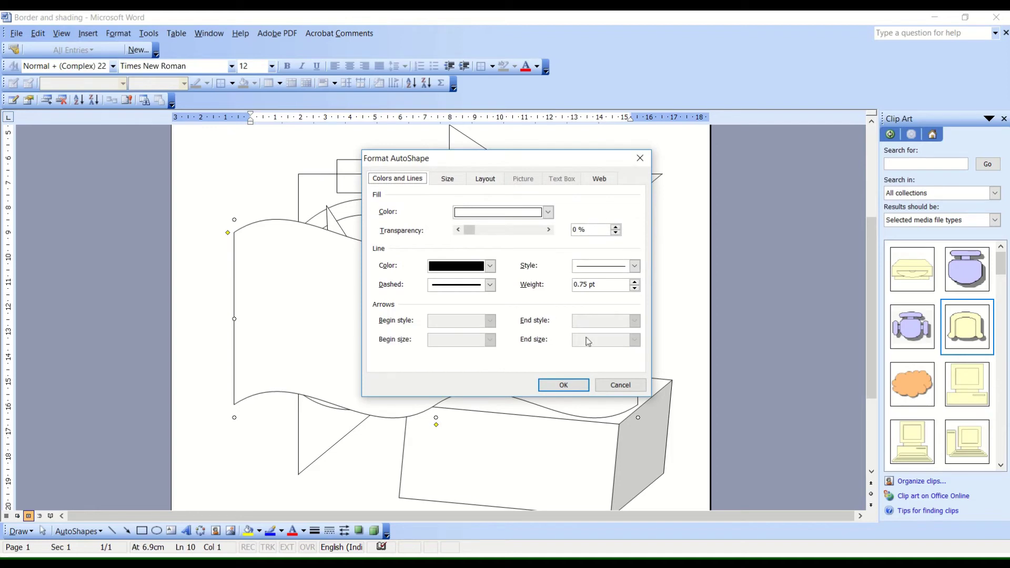
{"action": "left_click", "coordinate": [629, 386]}
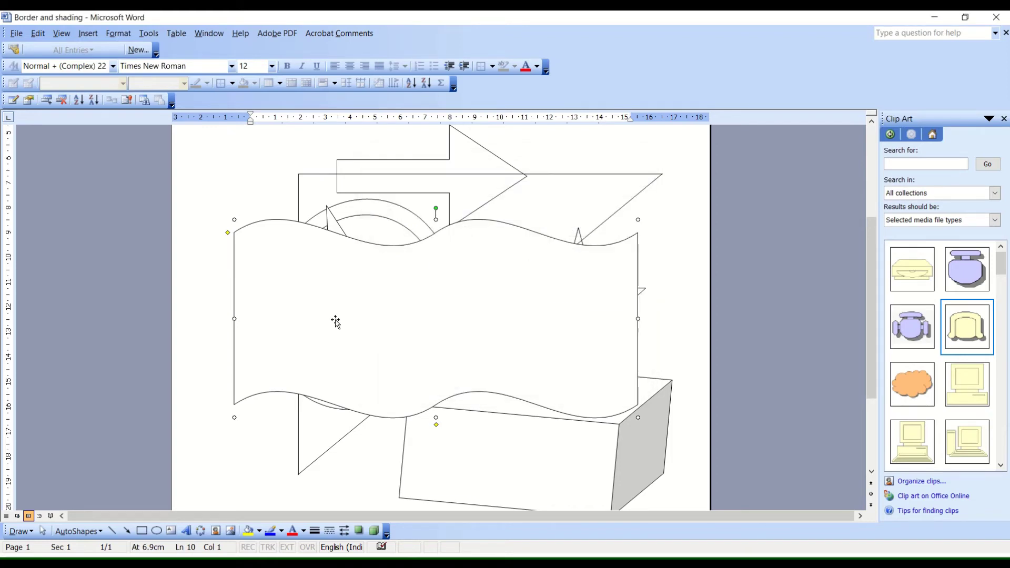
{"action": "double_click", "coordinate": [337, 323]}
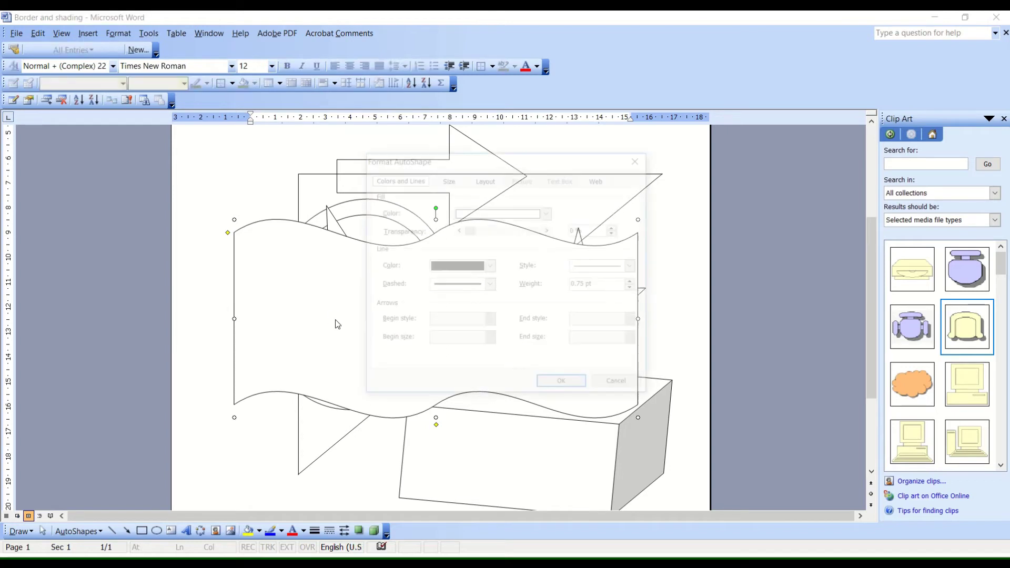
{"action": "left_click", "coordinate": [615, 381]}
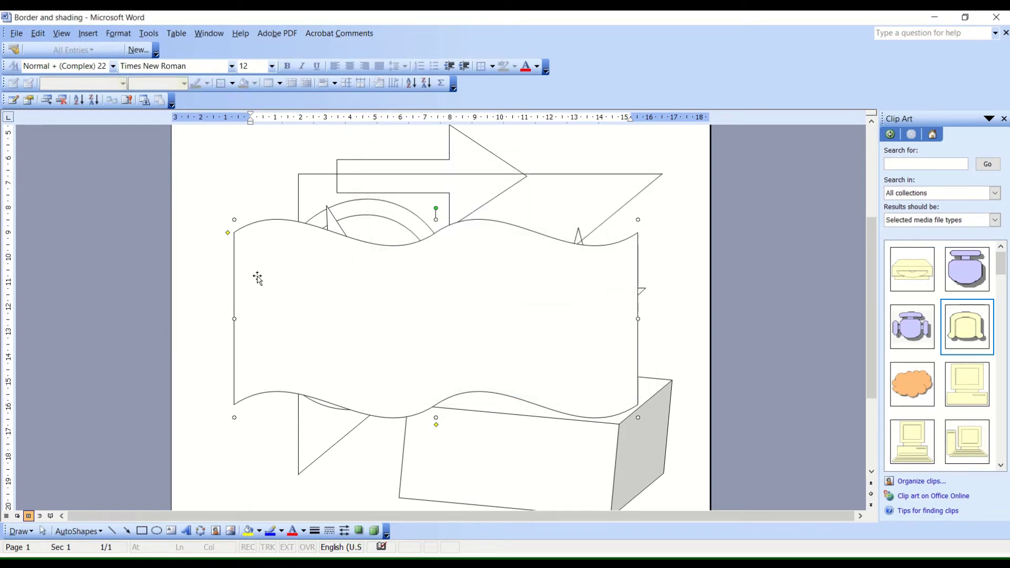
{"action": "double_click", "coordinate": [419, 429]}
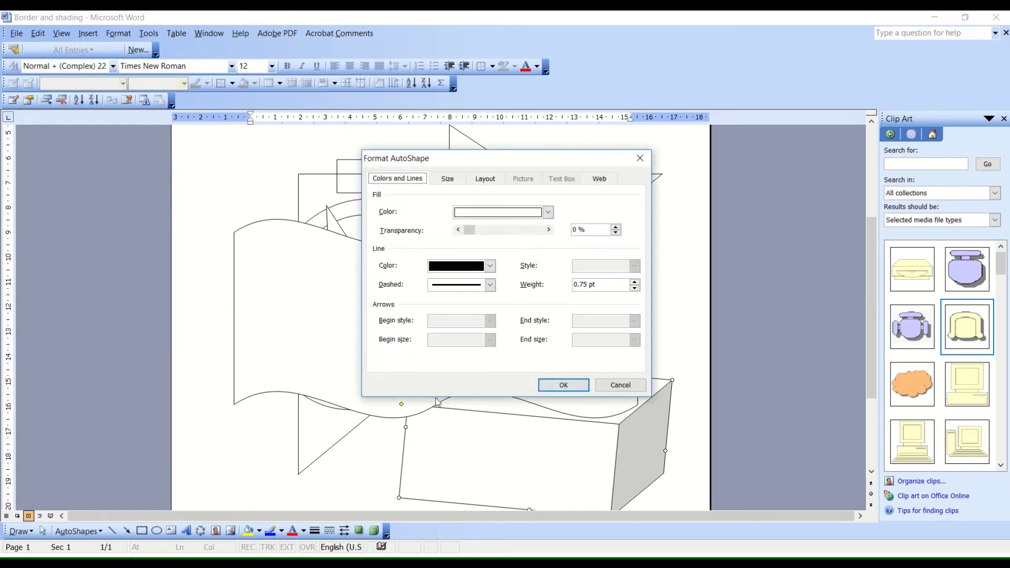
{"action": "left_click", "coordinate": [615, 385]}
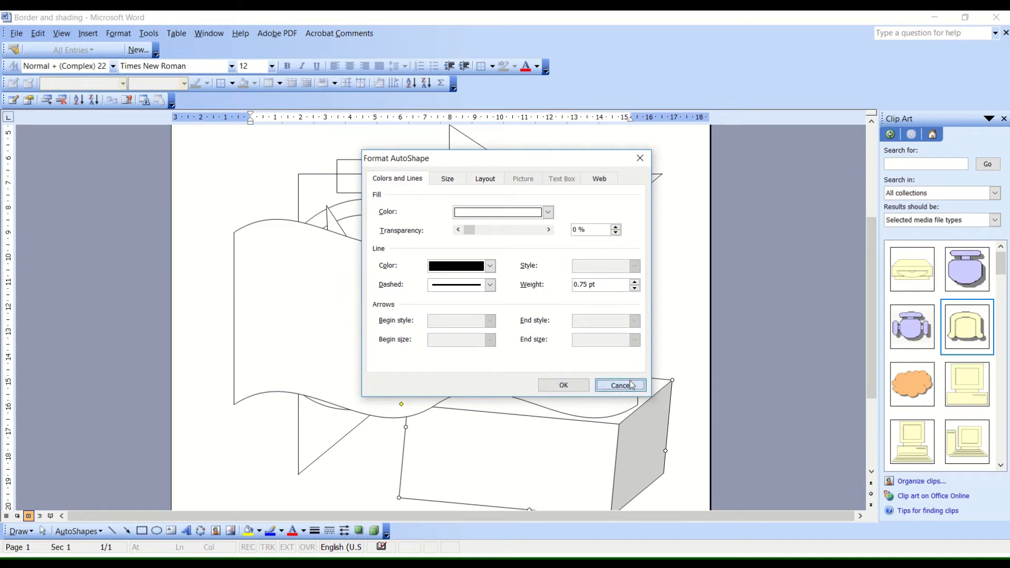
- Add an empty text area to the wave banner with Add Text
{"action": "right_click", "coordinate": [293, 276]}
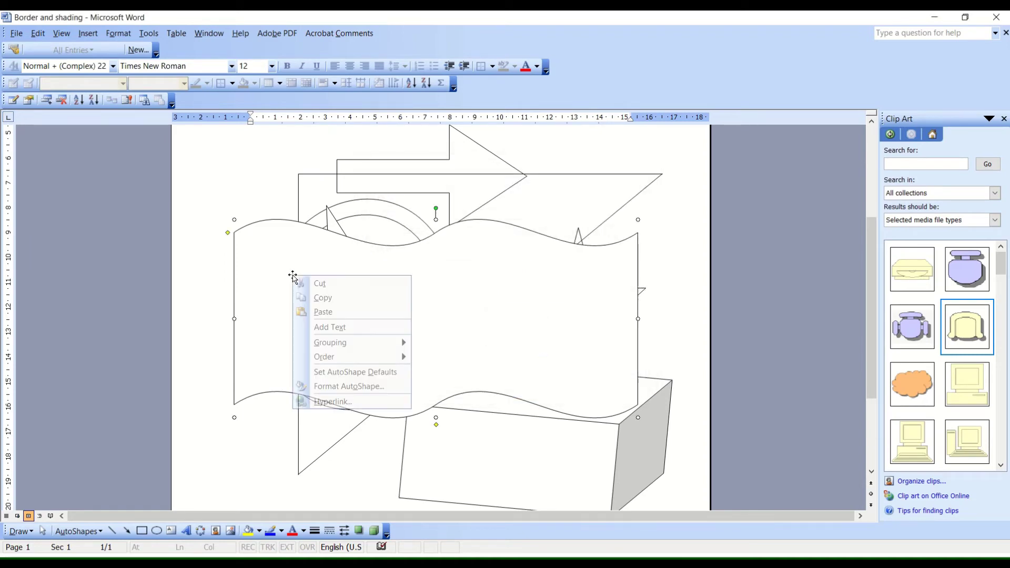
{"action": "left_click", "coordinate": [322, 326]}
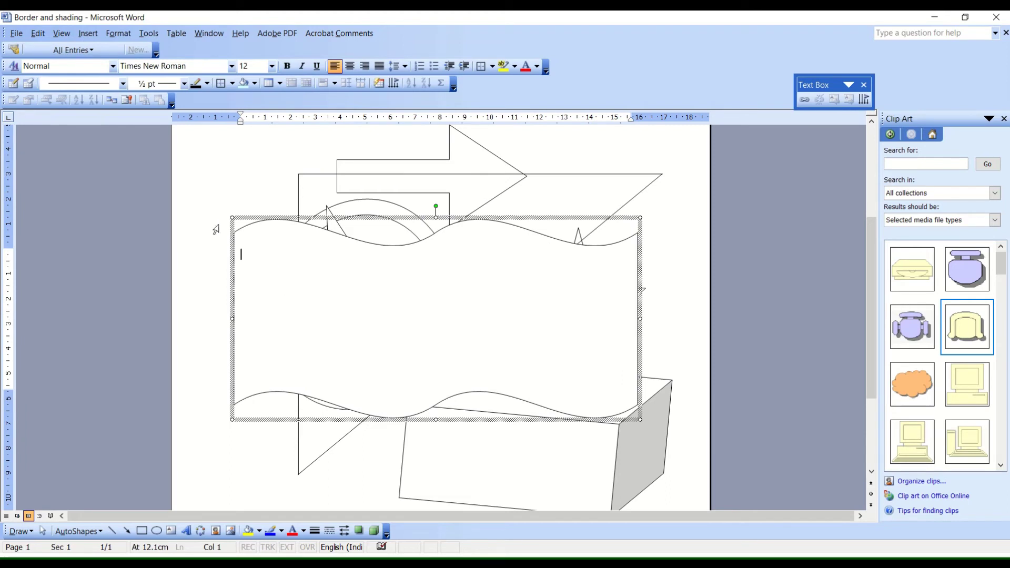
{"action": "right_click", "coordinate": [283, 262]}
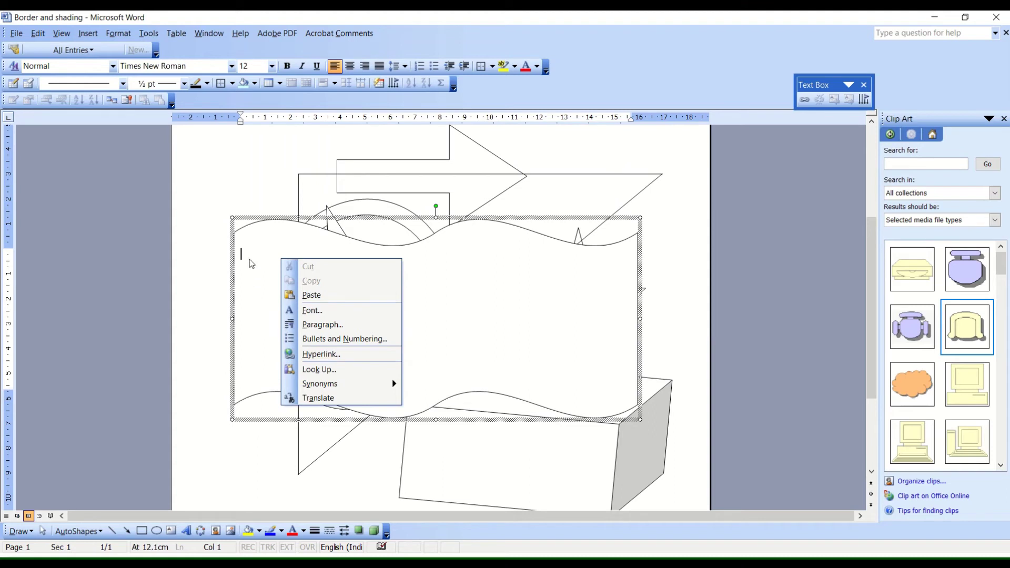
{"action": "left_click", "coordinate": [248, 260]}
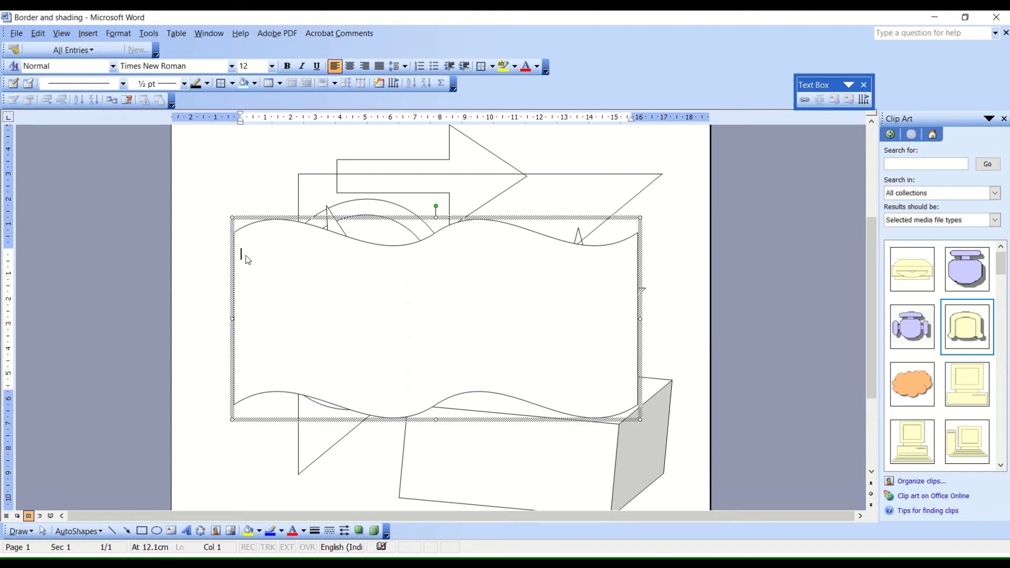
- Move the tilted cube up from the bottom so it sits behind the wave banner
{"action": "left_click", "coordinate": [517, 481]}
{"action": "left_click_drag", "start_coordinate": [517, 482], "coordinate": [435, 364]}
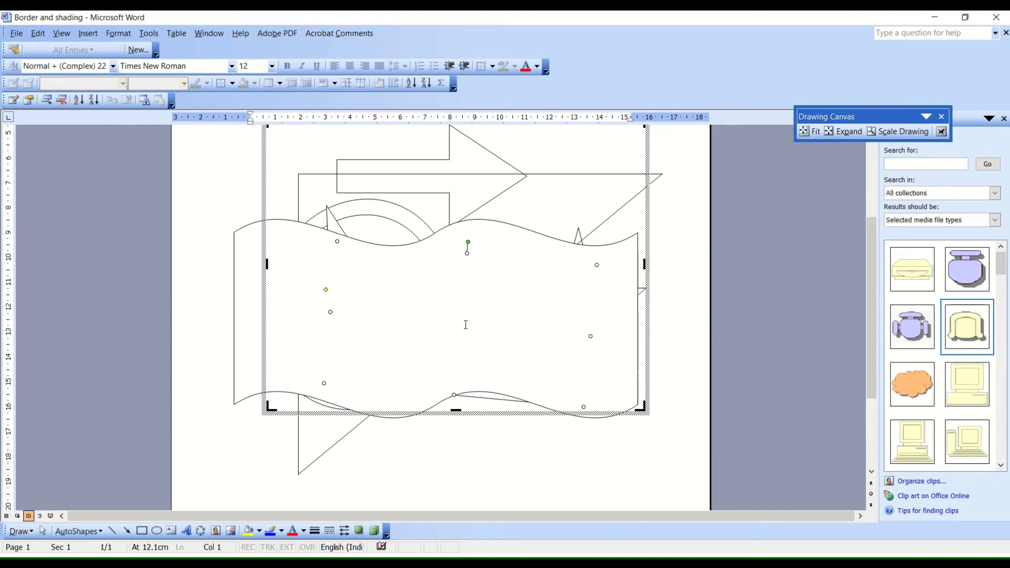
{"action": "left_click", "coordinate": [246, 336]}
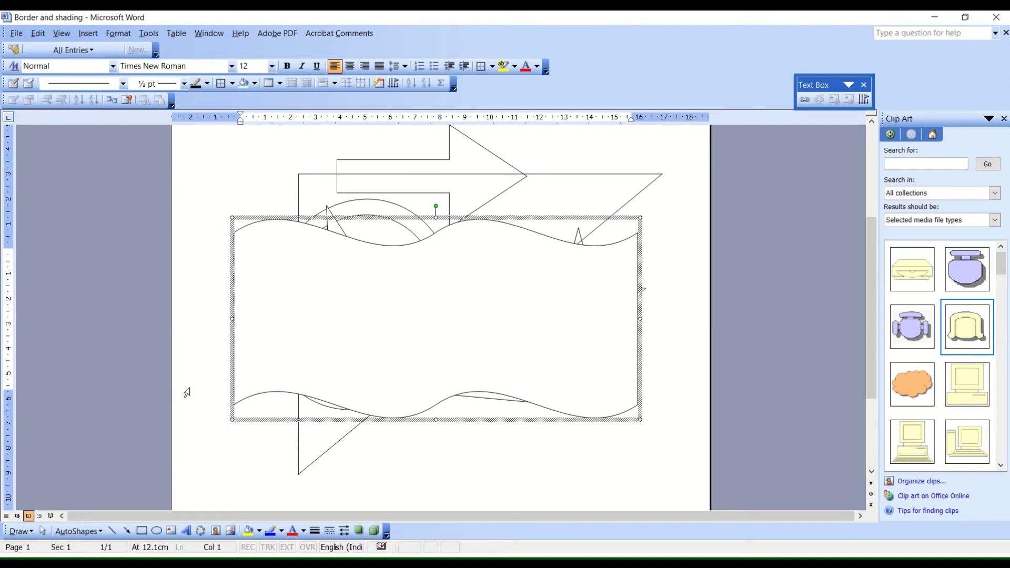
{"action": "left_click", "coordinate": [392, 209]}
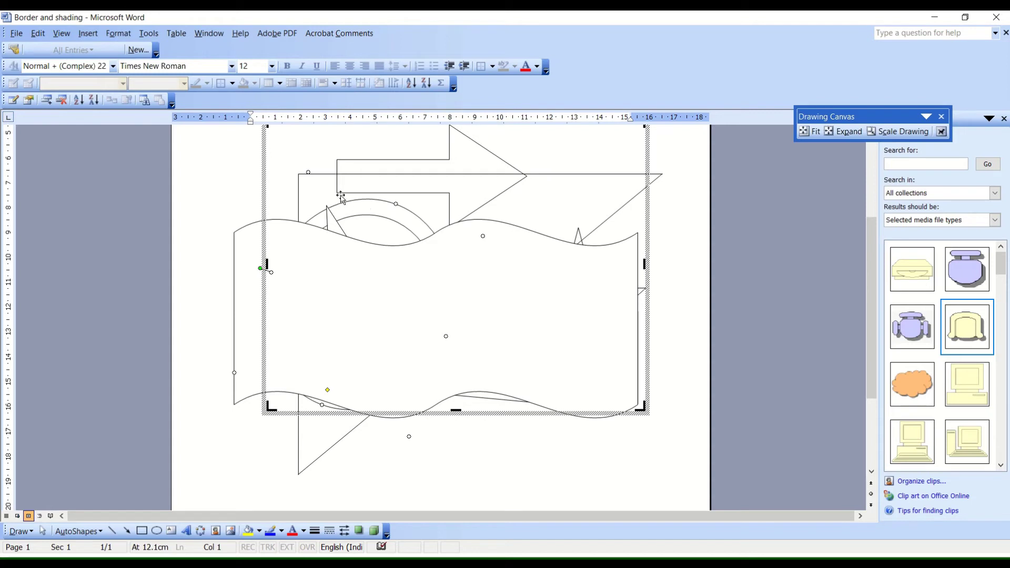
- Bring the wave banner to the front with Order > Bring to Front
{"action": "right_click", "coordinate": [395, 211]}
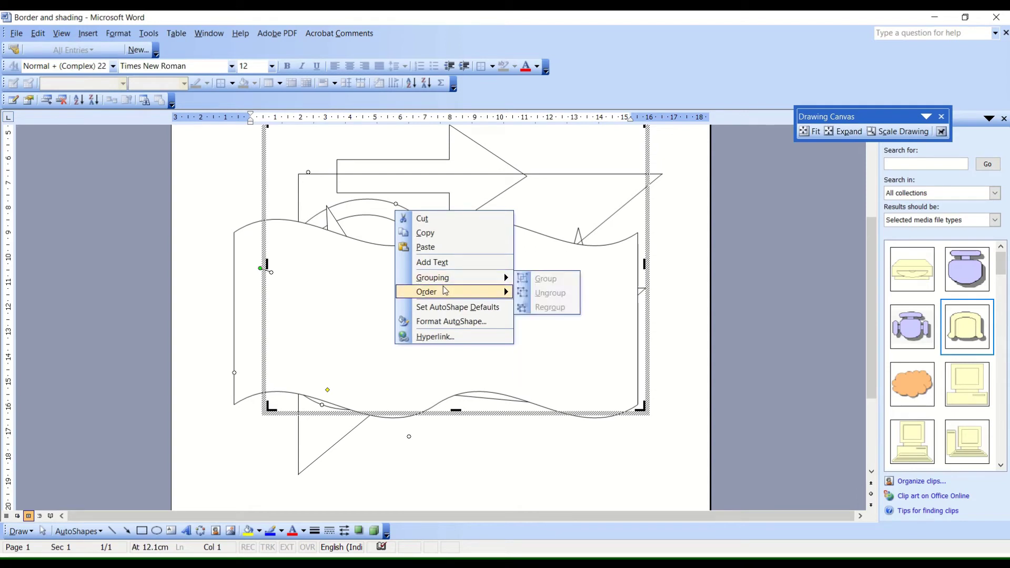
{"action": "mouse_move", "coordinate": [426, 292]}
{"action": "left_click", "coordinate": [549, 298]}
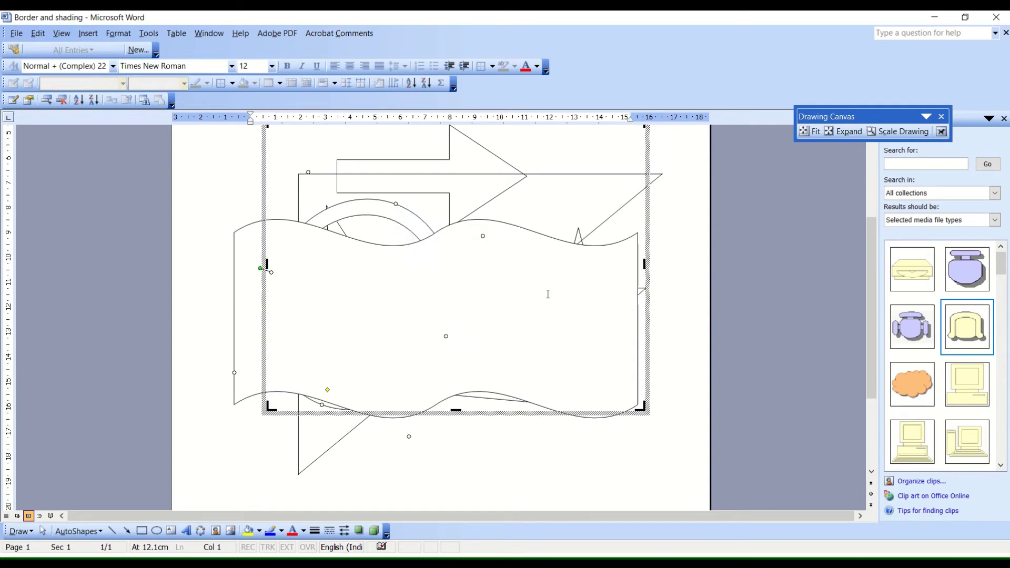
{"action": "right_click", "coordinate": [401, 218]}
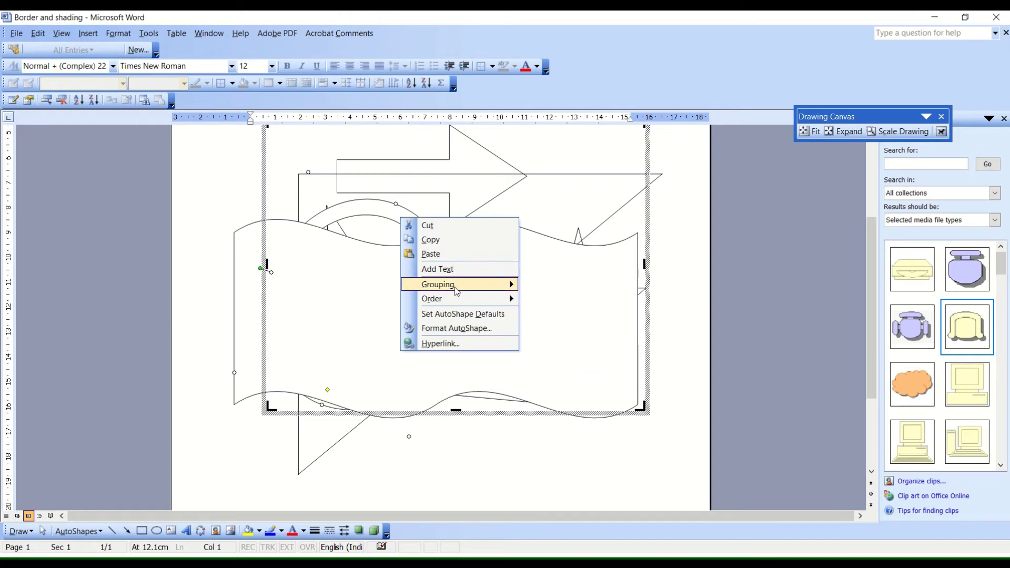
{"action": "left_click", "coordinate": [542, 307]}
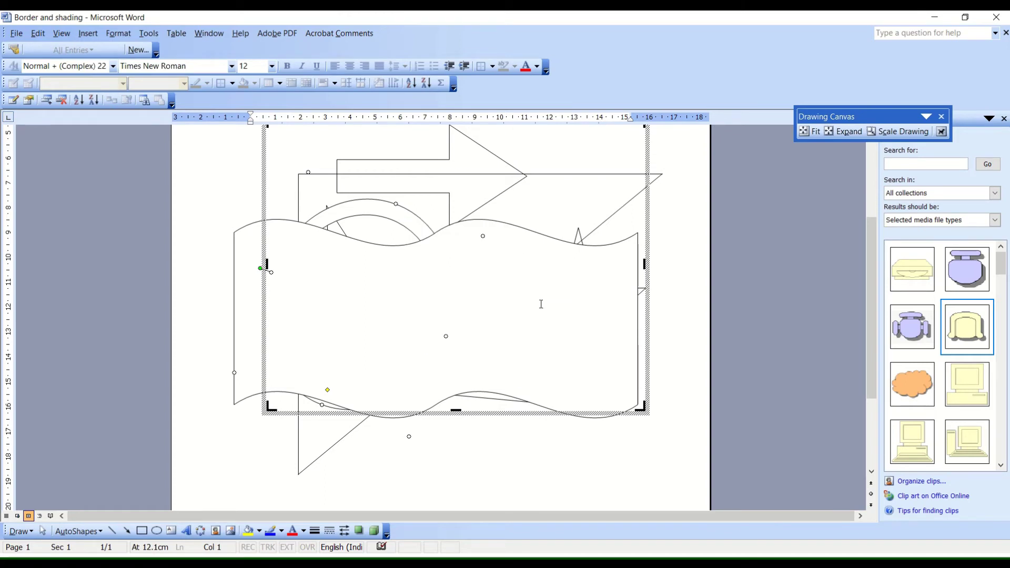
{"action": "right_click", "coordinate": [399, 215]}
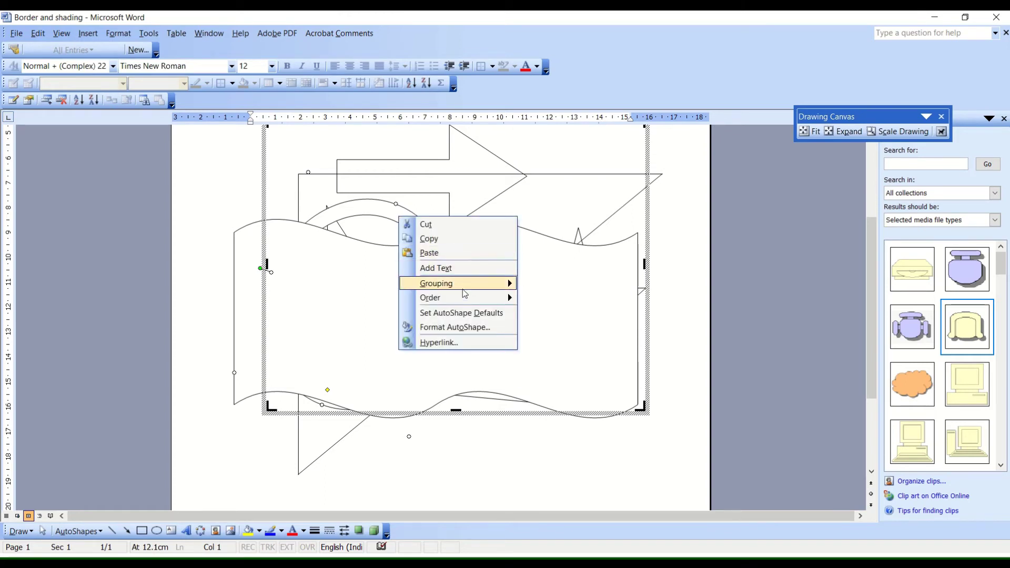
{"action": "mouse_move", "coordinate": [457, 297]}
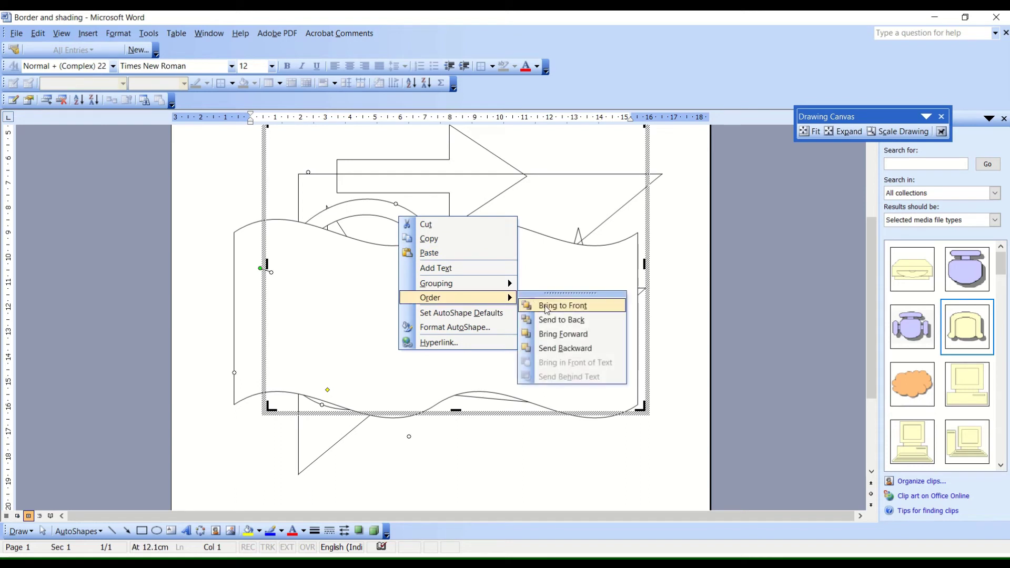
{"action": "left_click", "coordinate": [542, 299]}
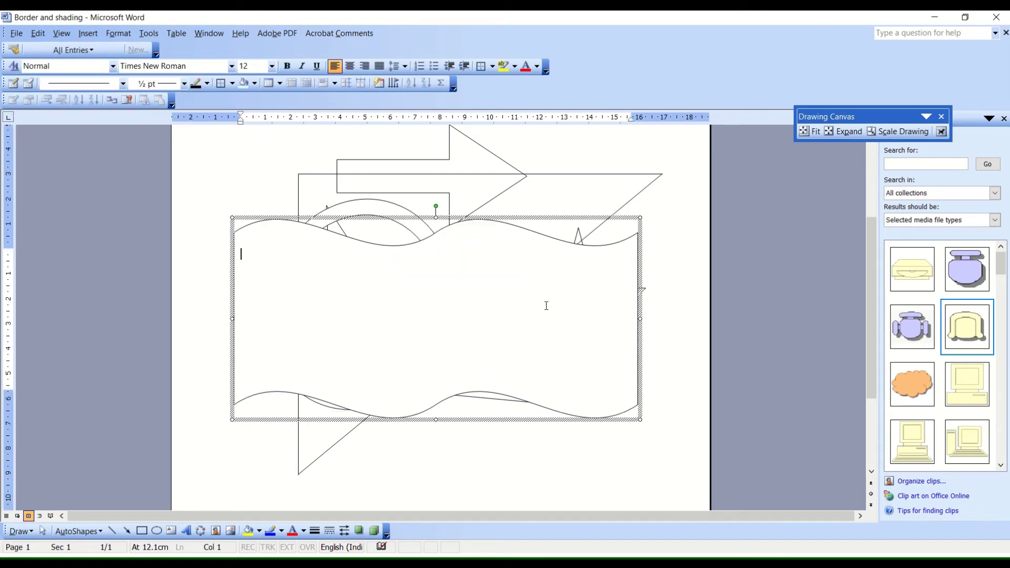
- Send the wave banner to the back so the triangle's lines cross over it
{"action": "right_click", "coordinate": [429, 258]}
{"action": "left_click", "coordinate": [353, 323]}
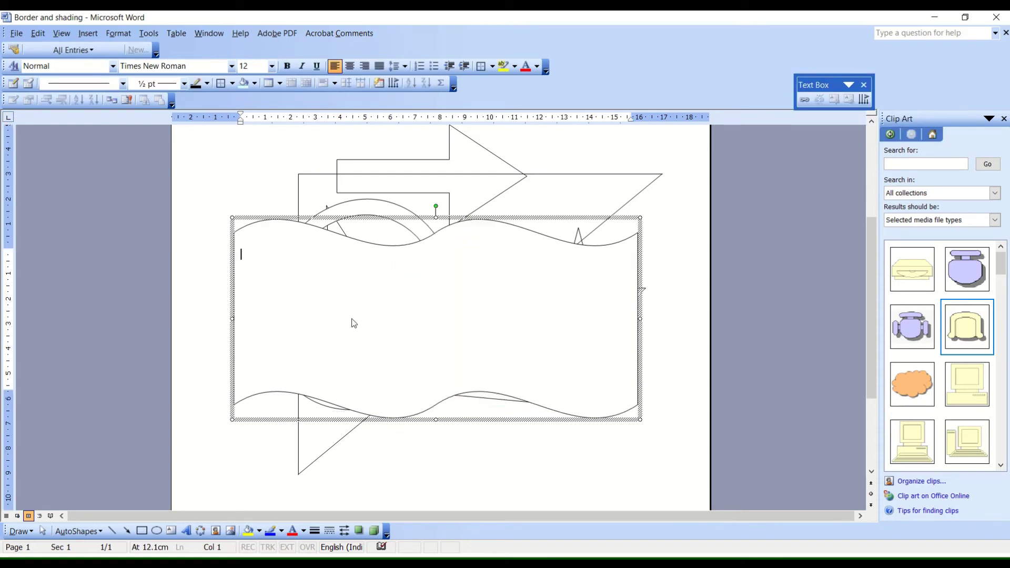
{"action": "right_click", "coordinate": [261, 221]}
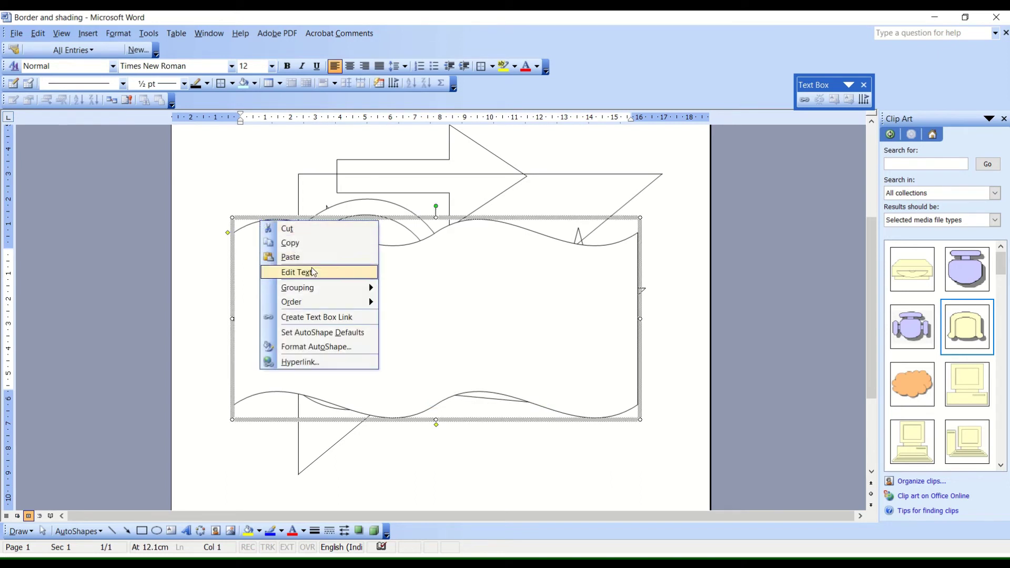
{"action": "mouse_move", "coordinate": [291, 302]}
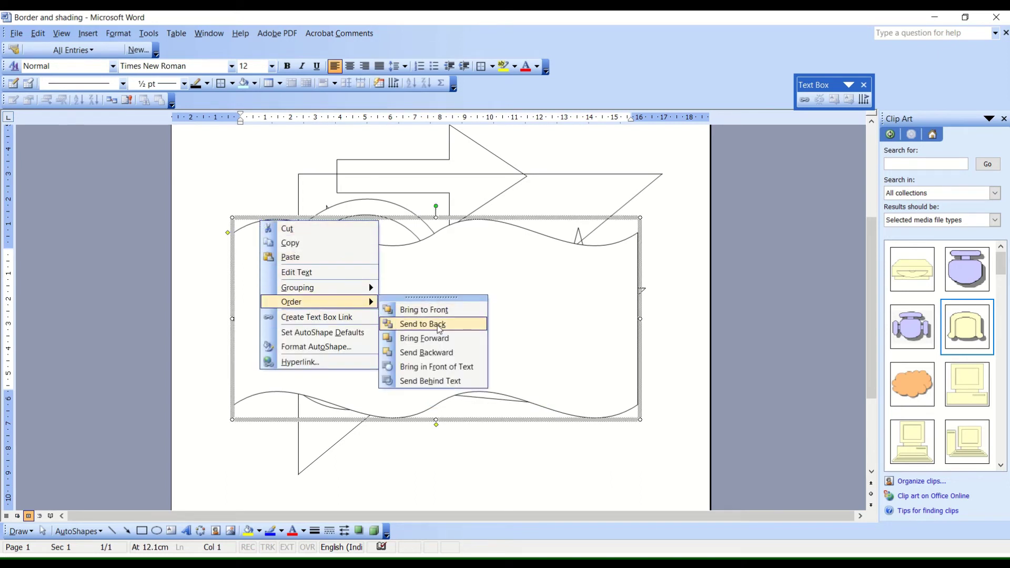
{"action": "left_click", "coordinate": [440, 332]}
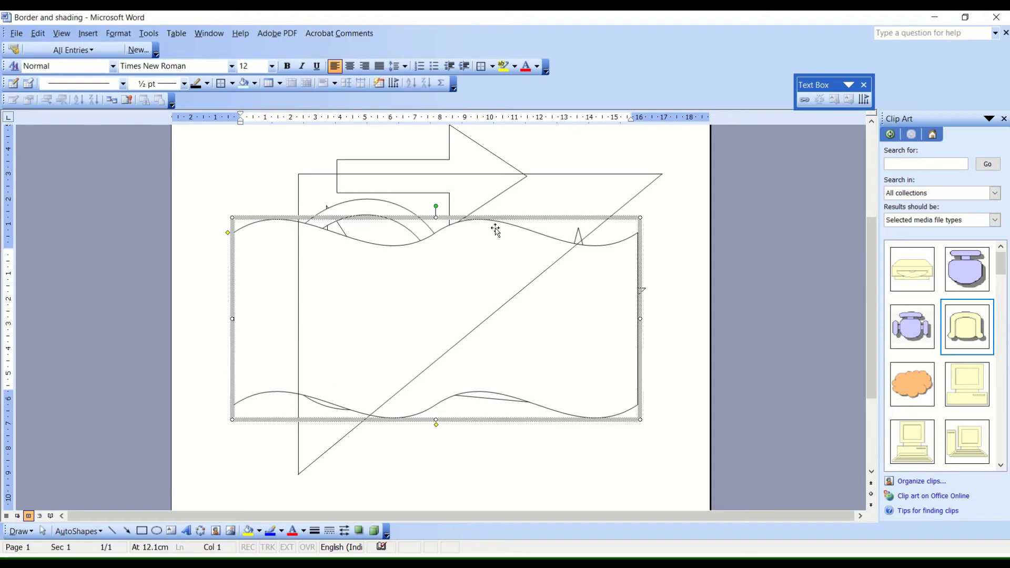
{"action": "left_click", "coordinate": [627, 291]}
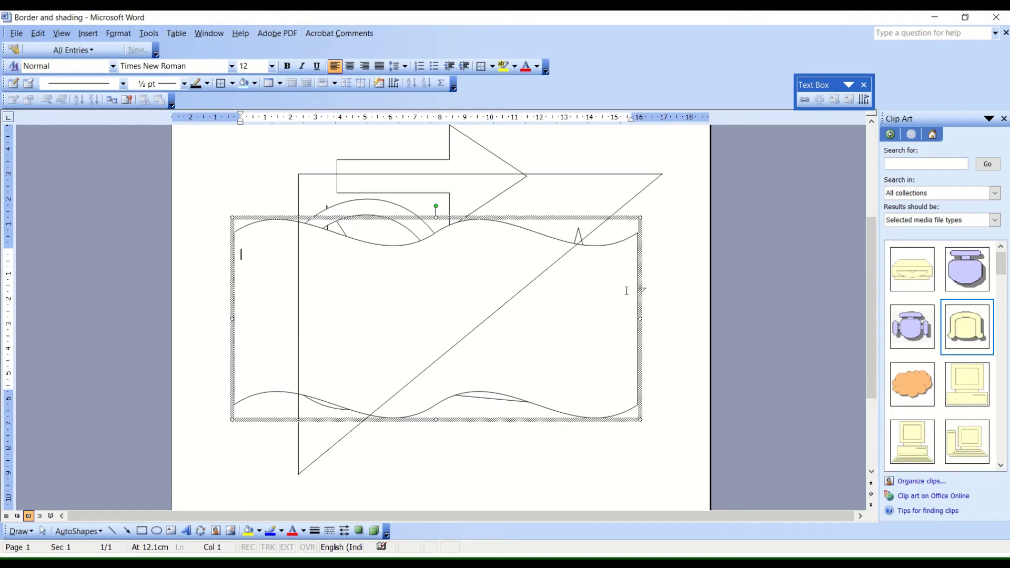
{"action": "right_click", "coordinate": [627, 292]}
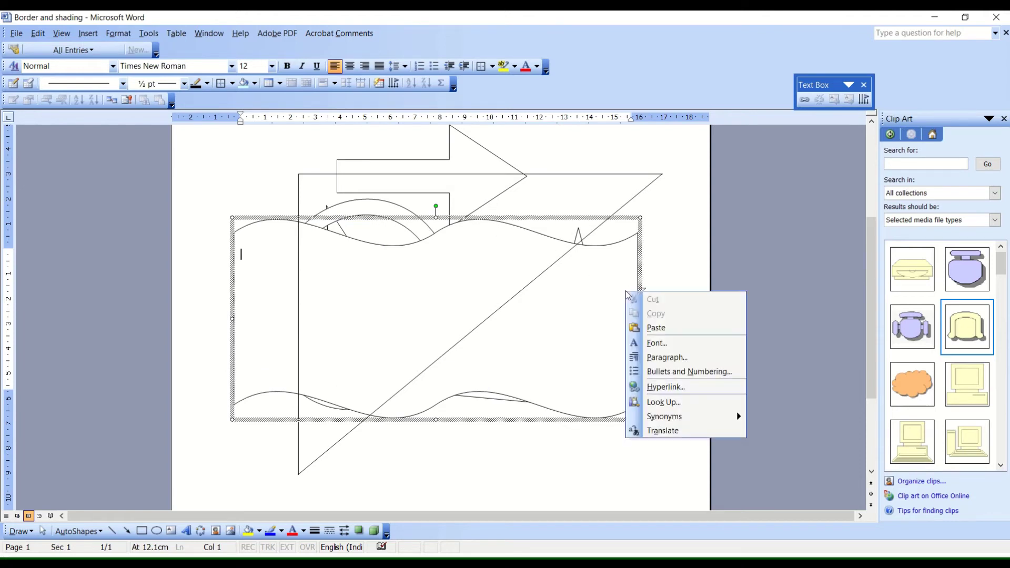
{"action": "right_click", "coordinate": [588, 326]}
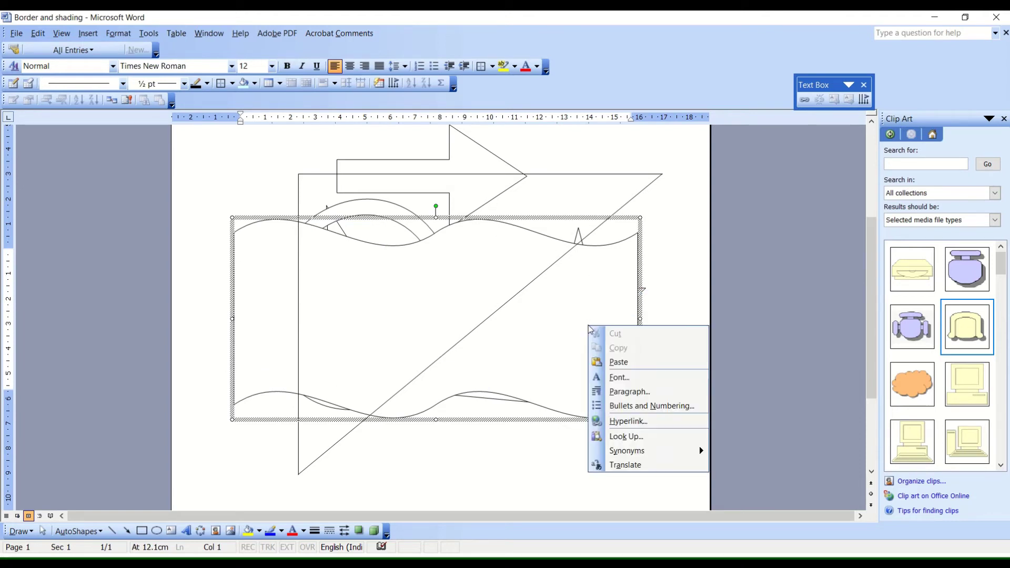
{"action": "left_click", "coordinate": [613, 245]}
{"action": "right_click", "coordinate": [612, 243]}
{"action": "mouse_move", "coordinate": [644, 324]}
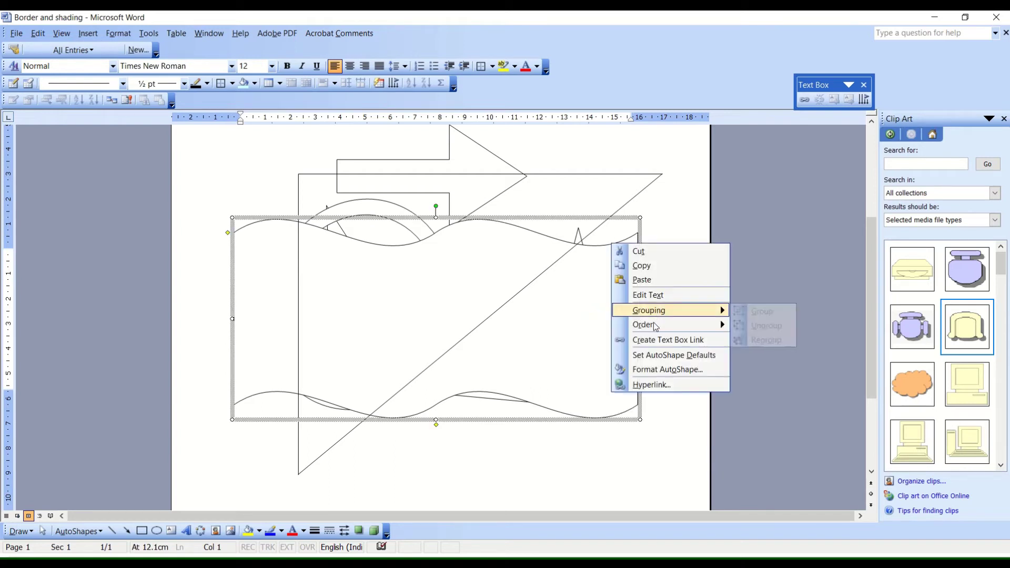
{"action": "left_click", "coordinate": [787, 347]}
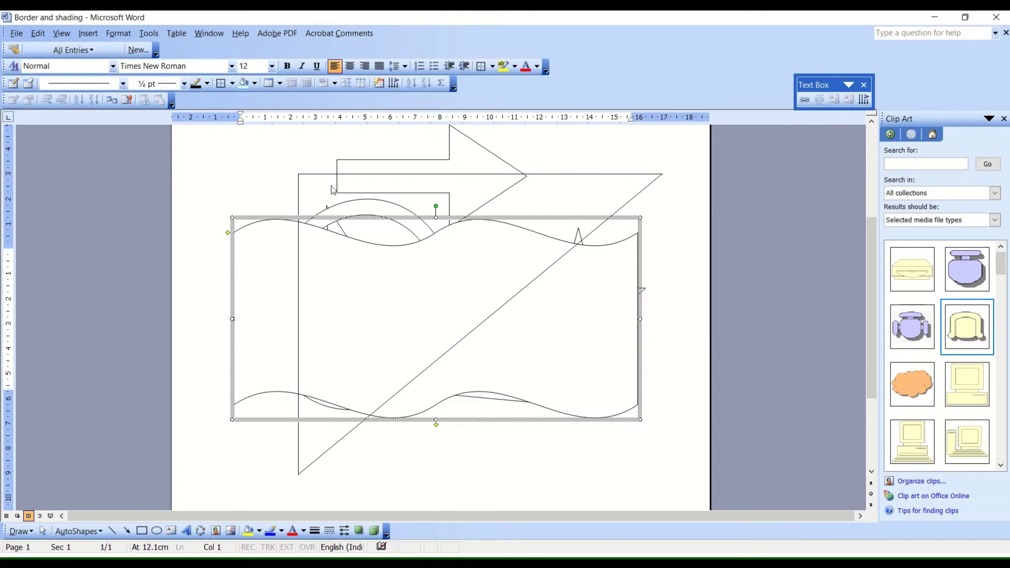
- Shift the wave banner left toward the page edge and select the cube
{"action": "left_click", "coordinate": [442, 301]}
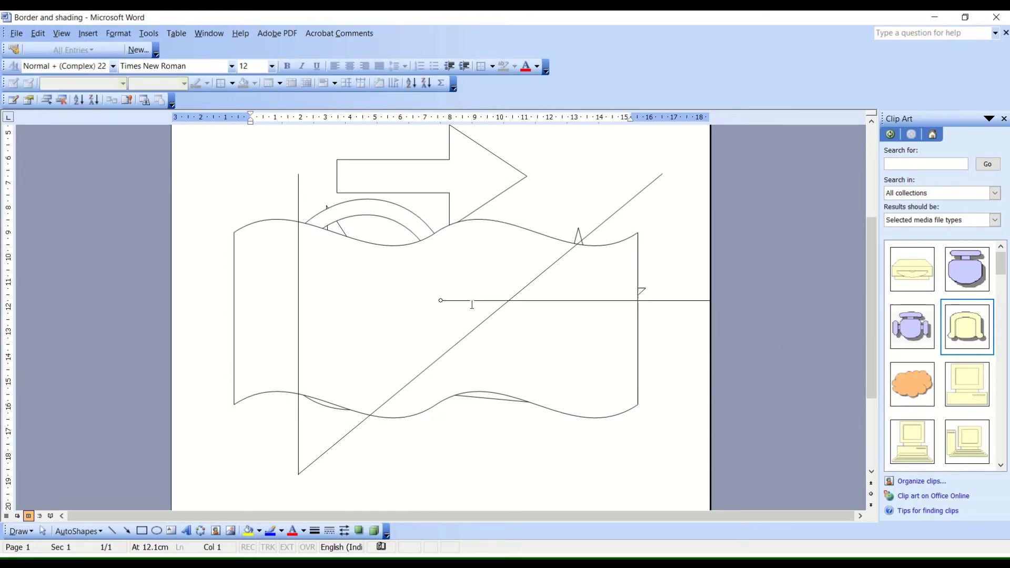
{"action": "left_click_drag", "start_coordinate": [426, 245], "coordinate": [310, 245]}
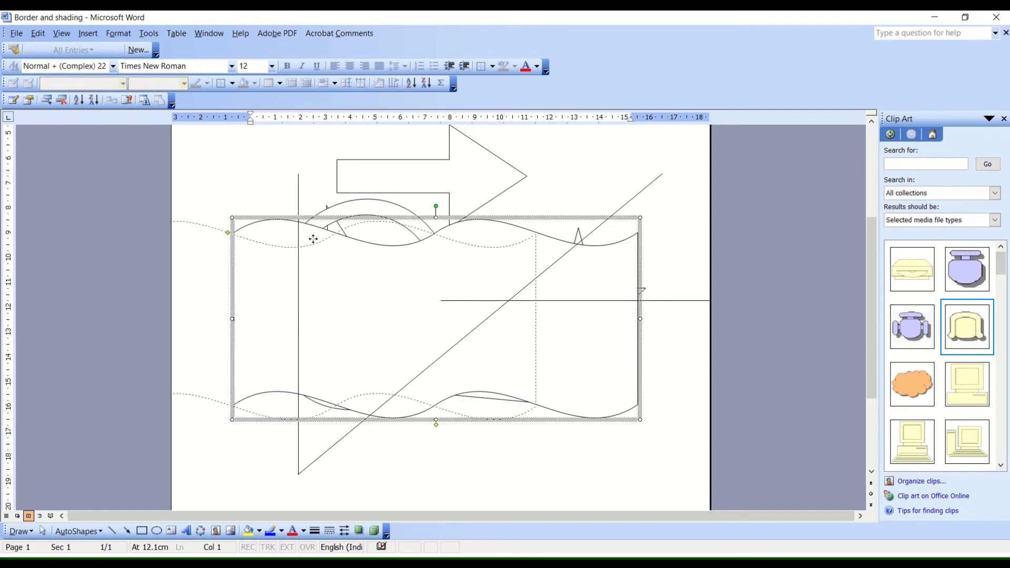
{"action": "left_click", "coordinate": [536, 261]}
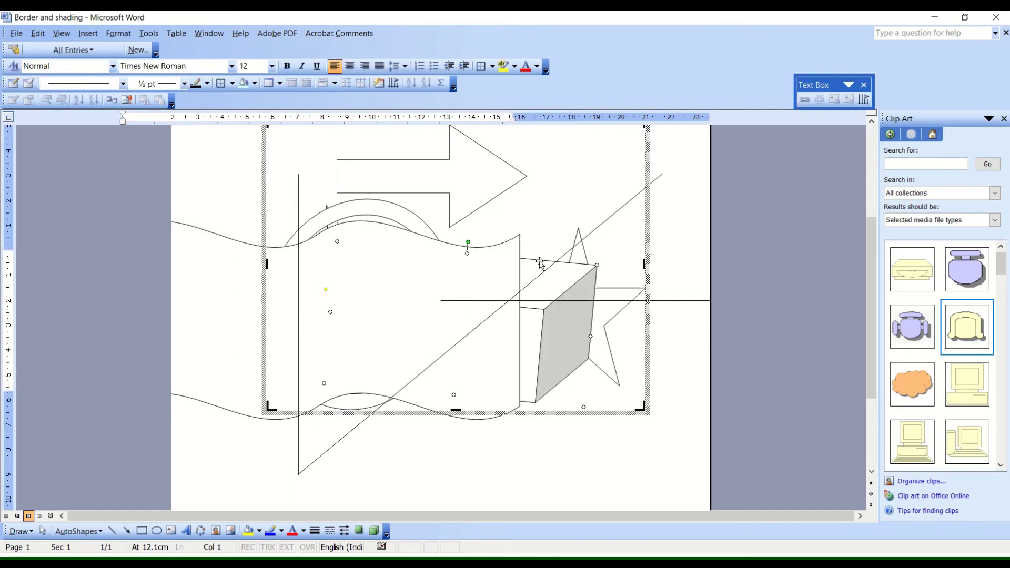
{"action": "left_click_drag", "start_coordinate": [615, 353], "coordinate": [615, 352]}
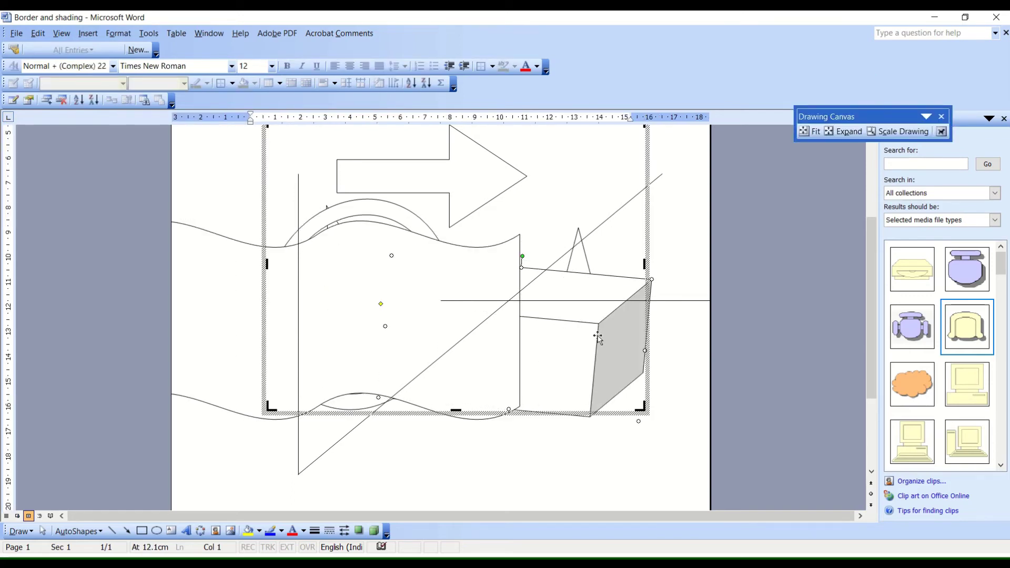
- Bring the 3D cube in front of the other shapes with Order > Bring to Front
{"action": "right_click", "coordinate": [599, 337]}
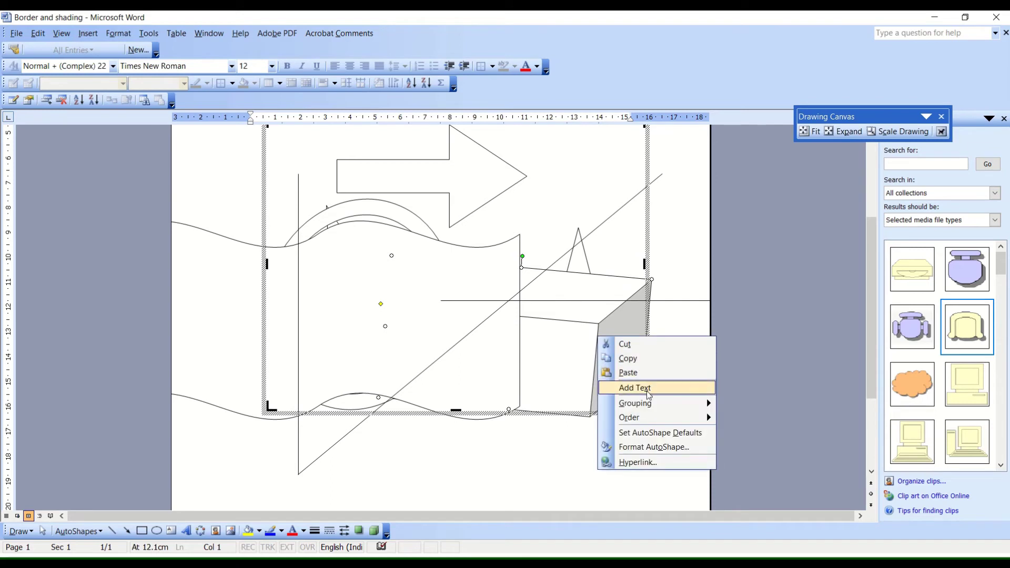
{"action": "mouse_move", "coordinate": [630, 416]}
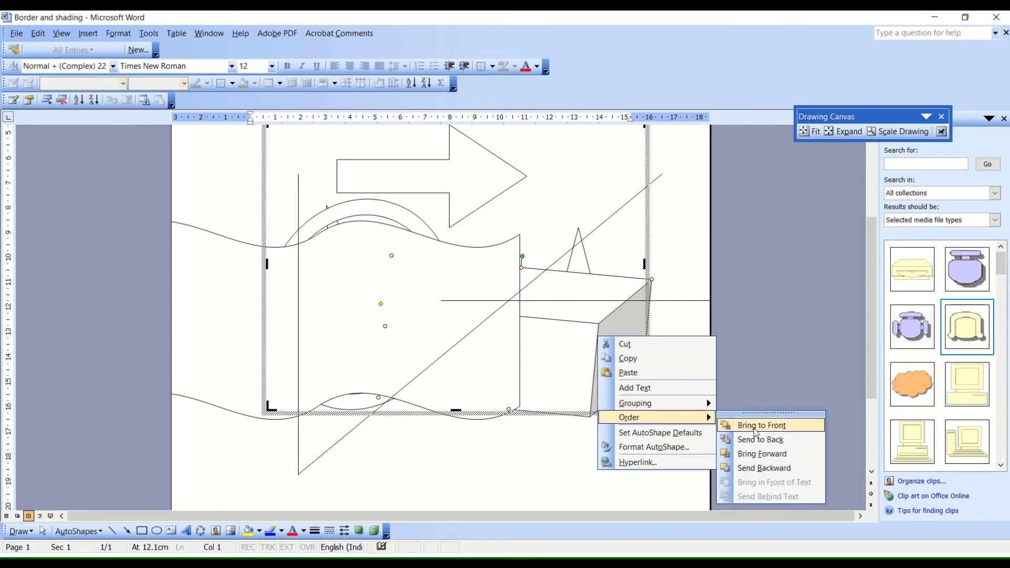
{"action": "left_click", "coordinate": [754, 429]}
{"action": "right_click", "coordinate": [526, 349]}
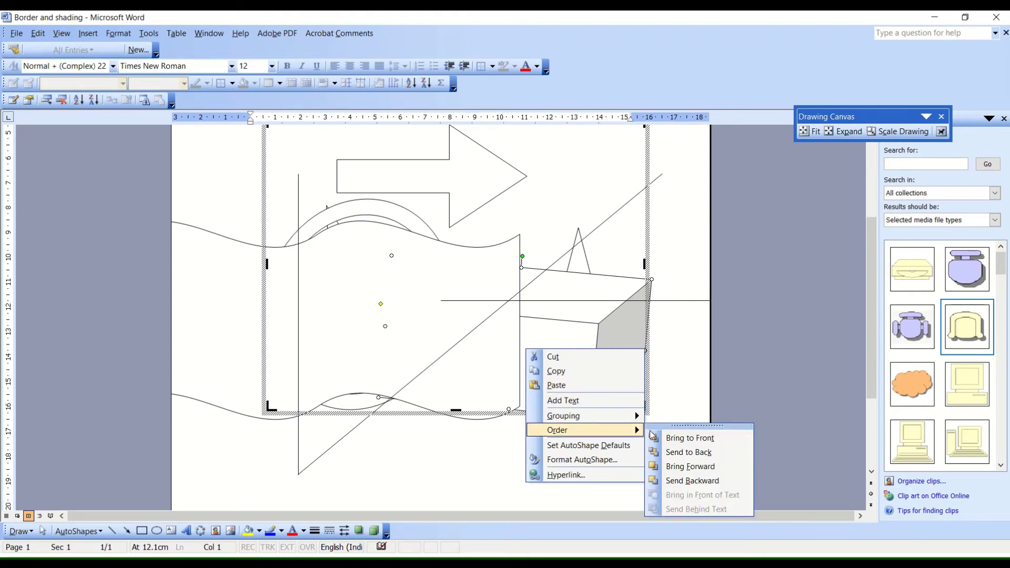
{"action": "left_click", "coordinate": [668, 440]}
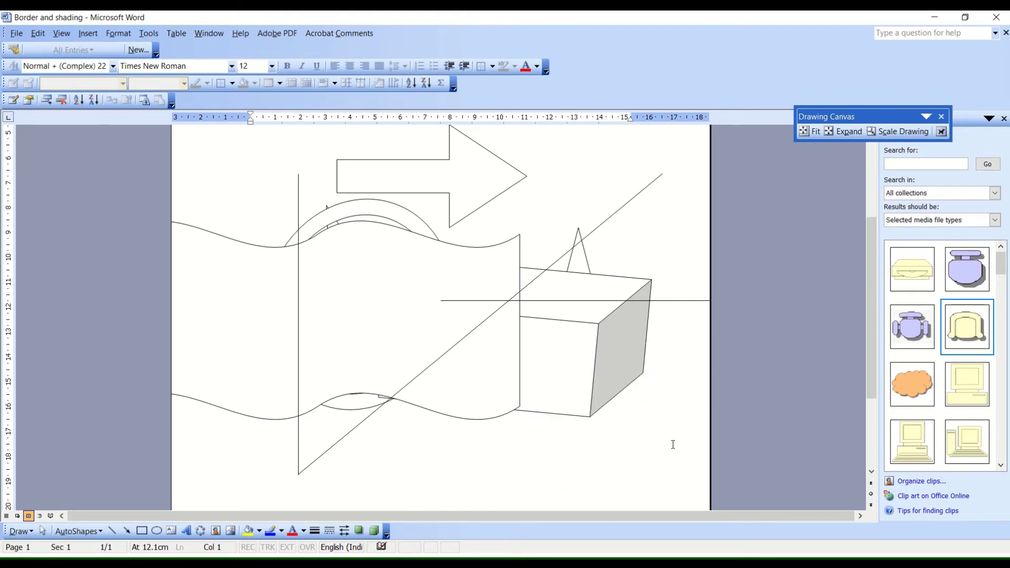
{"action": "right_click", "coordinate": [553, 367]}
{"action": "left_click", "coordinate": [549, 342]}
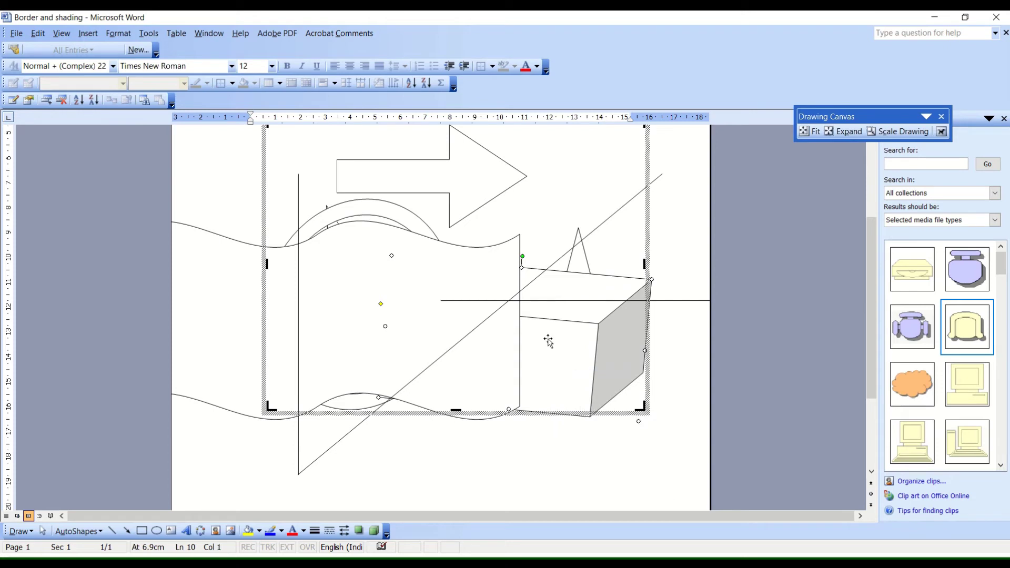
{"action": "double_click", "coordinate": [584, 317]}
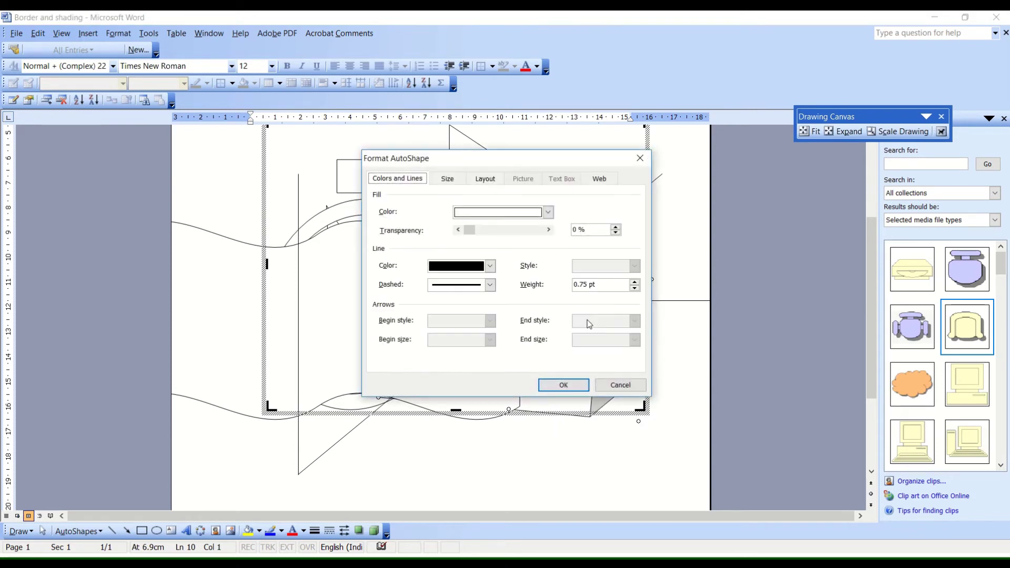
{"action": "left_click", "coordinate": [621, 385]}
{"action": "right_click", "coordinate": [604, 357]}
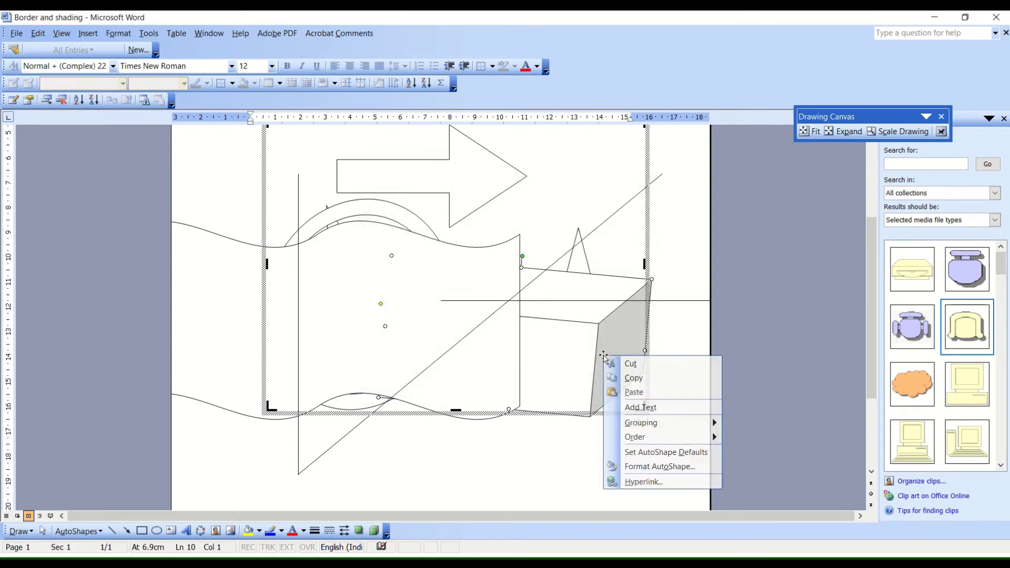
{"action": "mouse_move", "coordinate": [663, 437]}
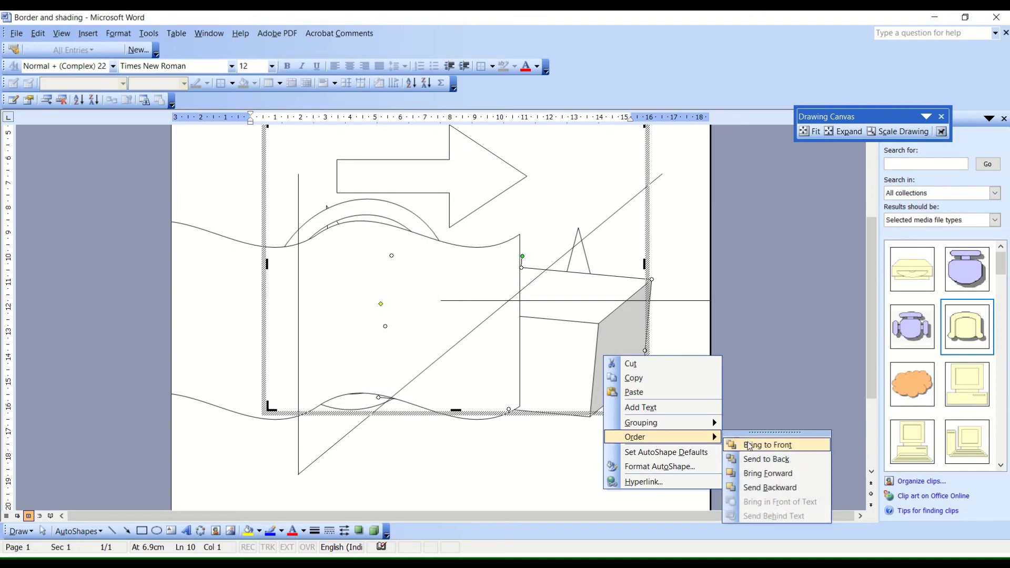
{"action": "left_click", "coordinate": [750, 446]}
- Move the cube down and left so it overlaps the banner's lower wave
{"action": "left_click_drag", "start_coordinate": [603, 347], "coordinate": [491, 403]}
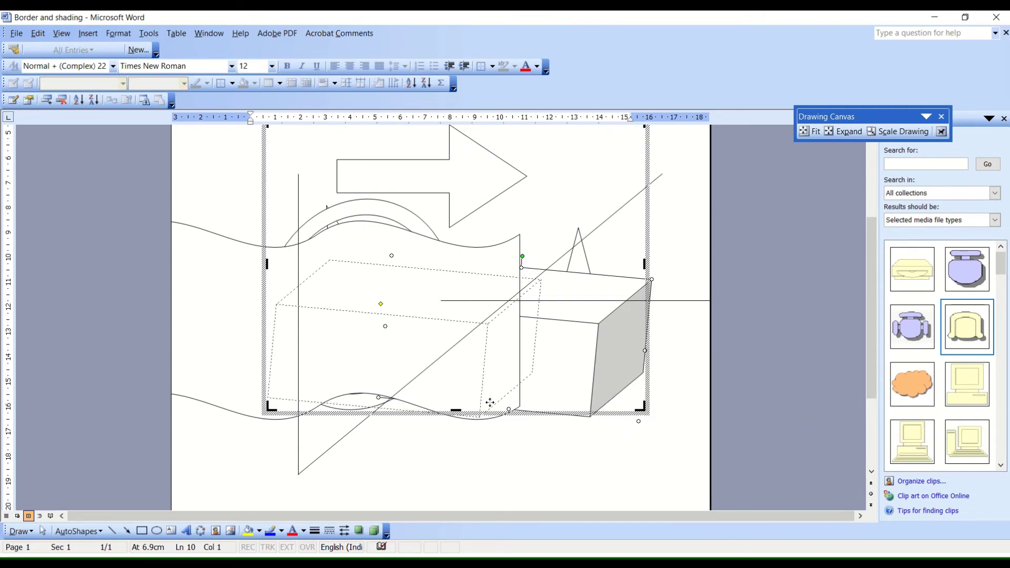
{"action": "left_click", "coordinate": [602, 361]}
{"action": "mouse_move", "coordinate": [602, 362]}
{"action": "left_mouse_down"}
{"action": "mouse_move", "coordinate": [549, 454]}
{"action": "mouse_move", "coordinate": [501, 380]}
{"action": "left_mouse_up"}
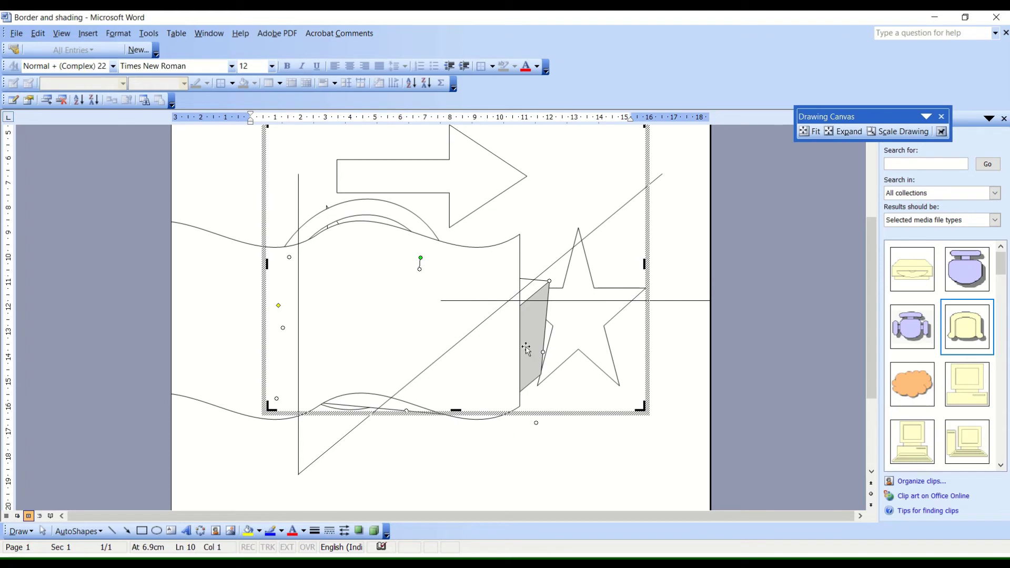
{"action": "left_click_drag", "start_coordinate": [528, 351], "coordinate": [551, 437]}
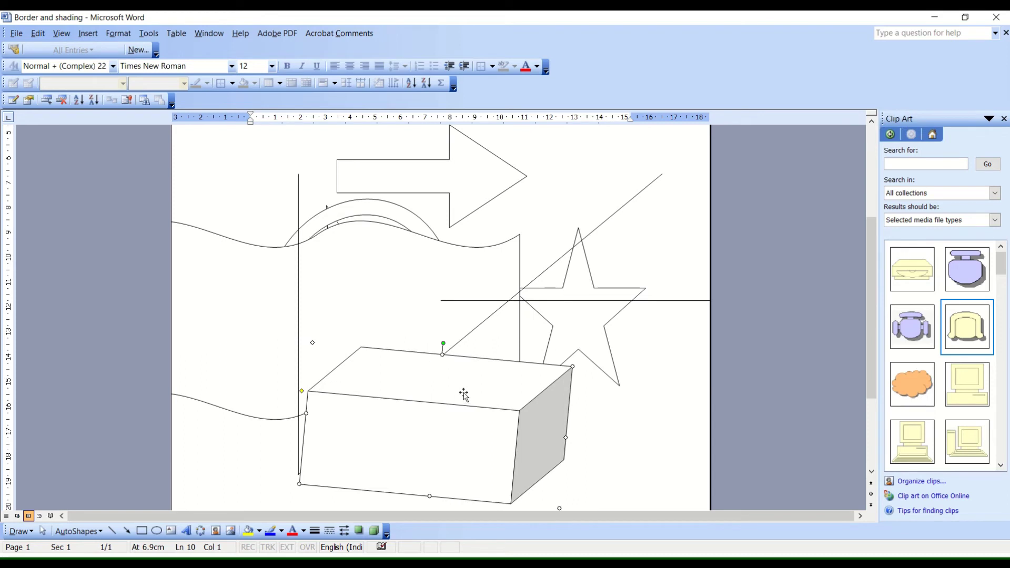
{"action": "left_click", "coordinate": [419, 220]}
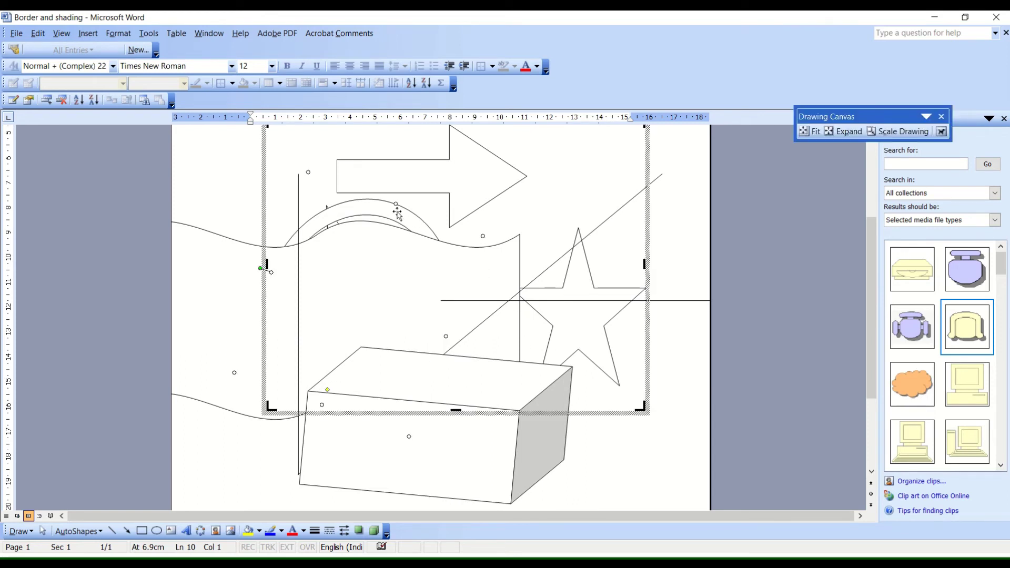
{"action": "left_click", "coordinate": [489, 448]}
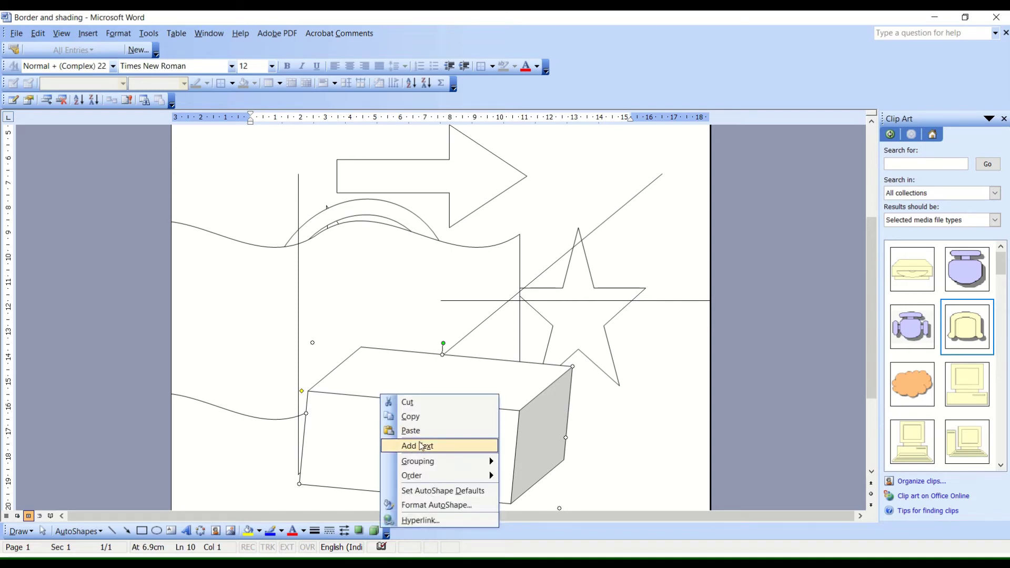
- Add text to the cube and type 'Hi,' and 'How are you ?' on two lines
{"action": "left_click", "coordinate": [357, 382]}
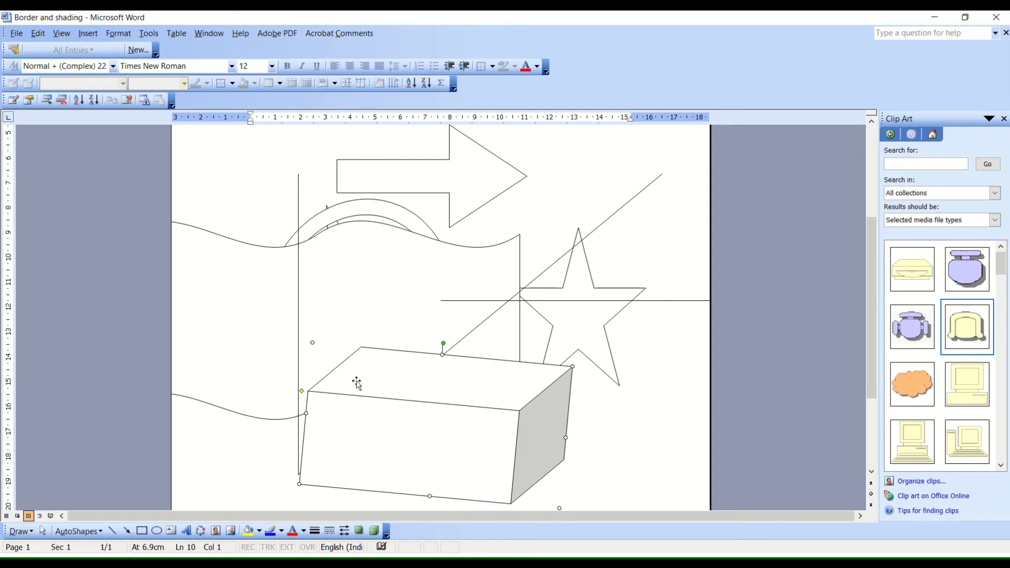
{"action": "right_click", "coordinate": [357, 383]}
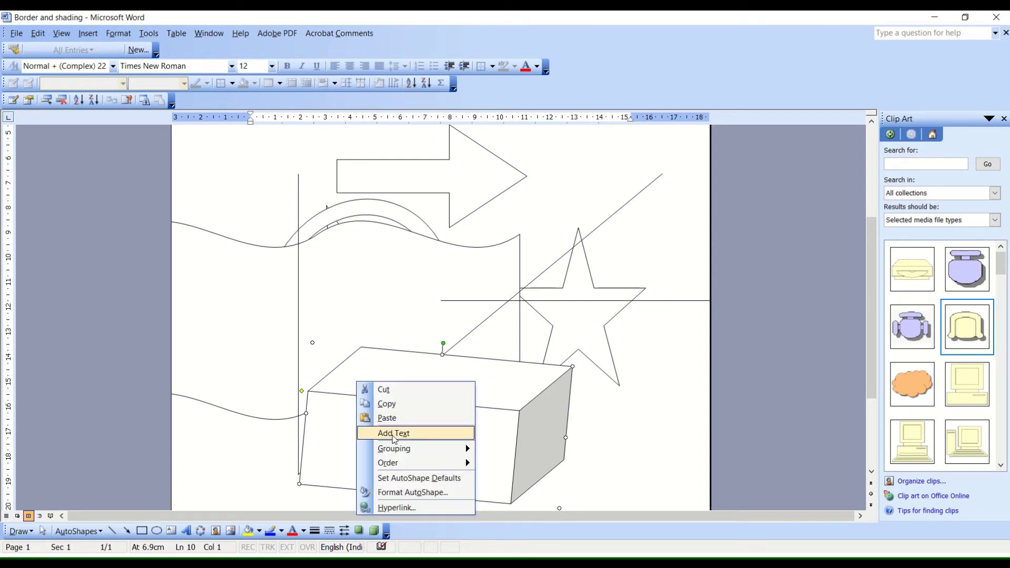
{"action": "left_click", "coordinate": [395, 433]}
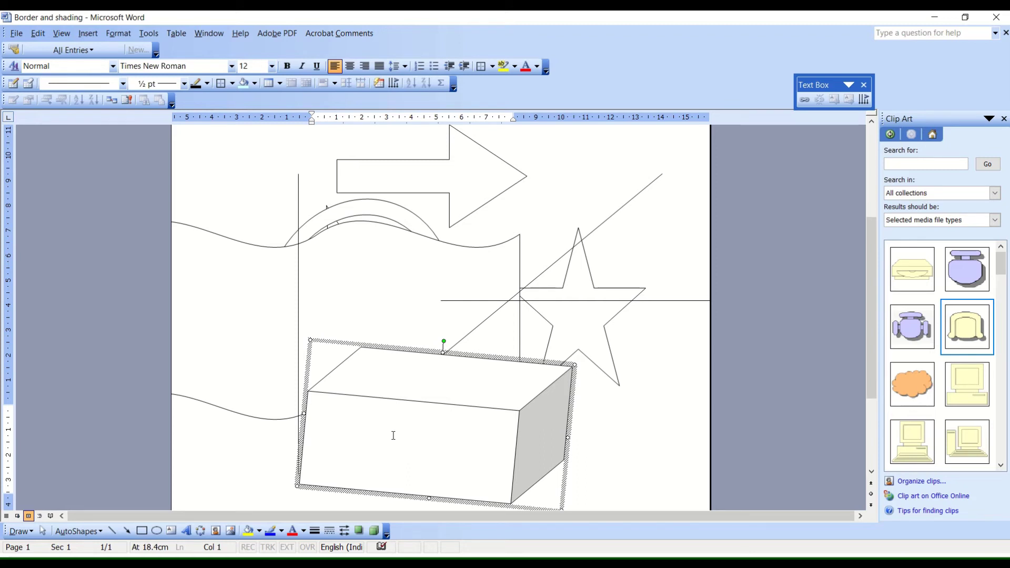
{"action": "type", "text": "C"}
{"action": "key", "text": "BackSpace"}
{"action": "type", "text": "Hi"}
{"action": "type", "text": ","}
{"action": "key", "text": "Return"}
{"action": "key", "text": "Return"}
{"action": "type", "text": "How"}
{"action": "type", "text": " are you "}
{"action": "type", "text": "?"}
- Add a blank line, then make both cube lines left-aligned, bold, italic and underlined
{"action": "key", "text": "Return"}
{"action": "left_click_drag", "start_coordinate": [386, 442], "coordinate": [399, 125]}
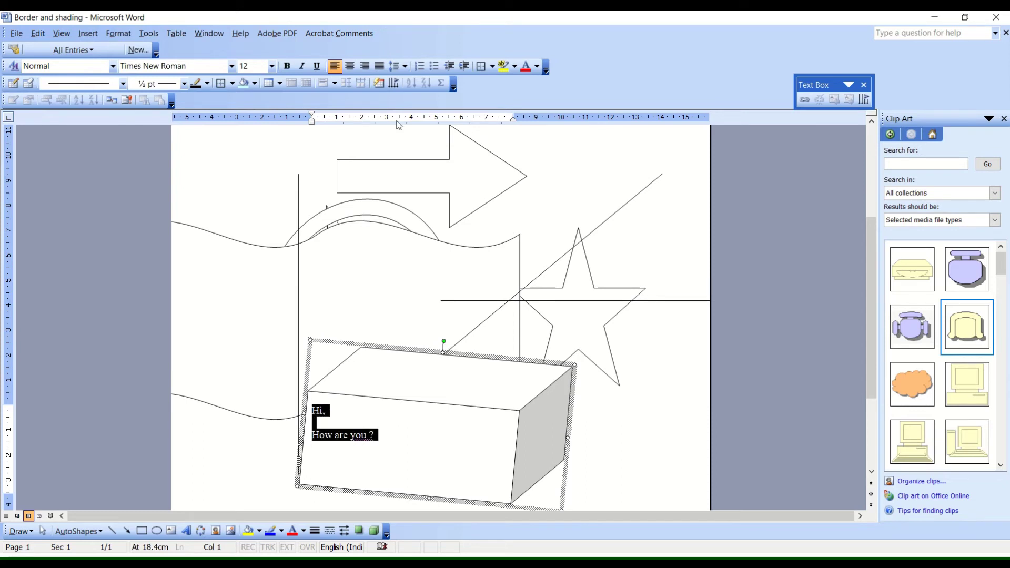
{"action": "left_click", "coordinate": [350, 66]}
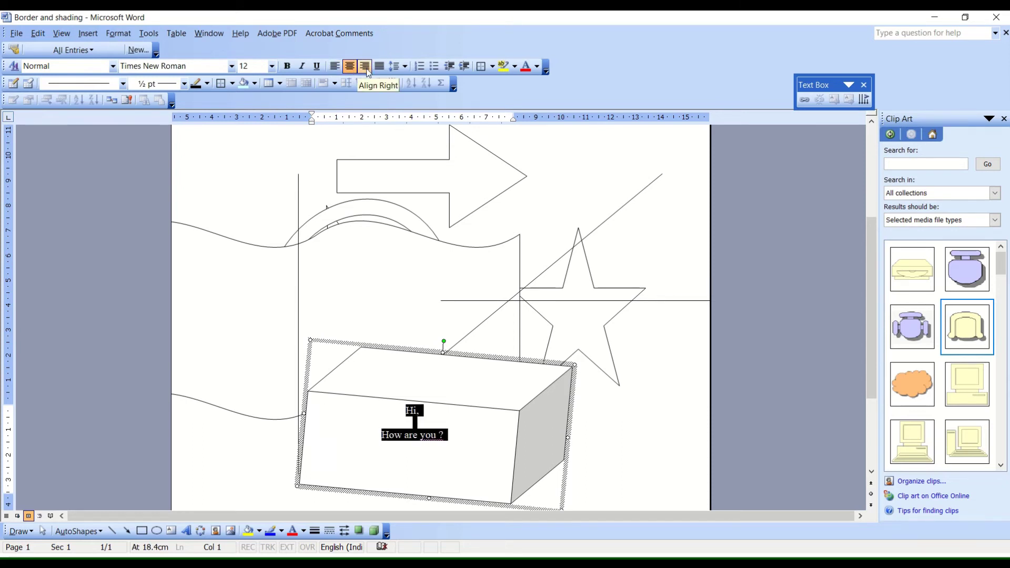
{"action": "left_click", "coordinate": [366, 69]}
{"action": "left_click", "coordinate": [382, 69]}
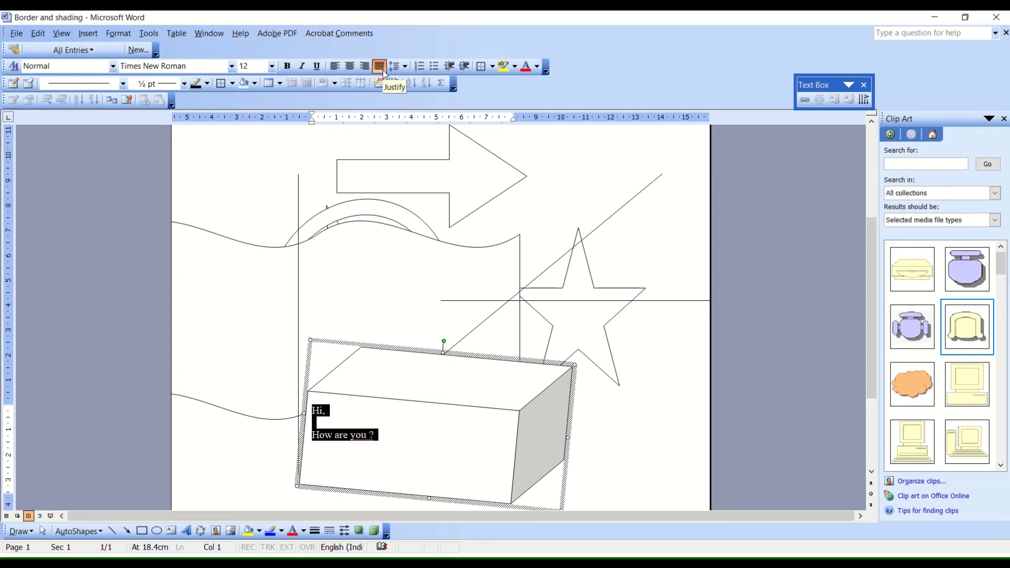
{"action": "left_click", "coordinate": [335, 66]}
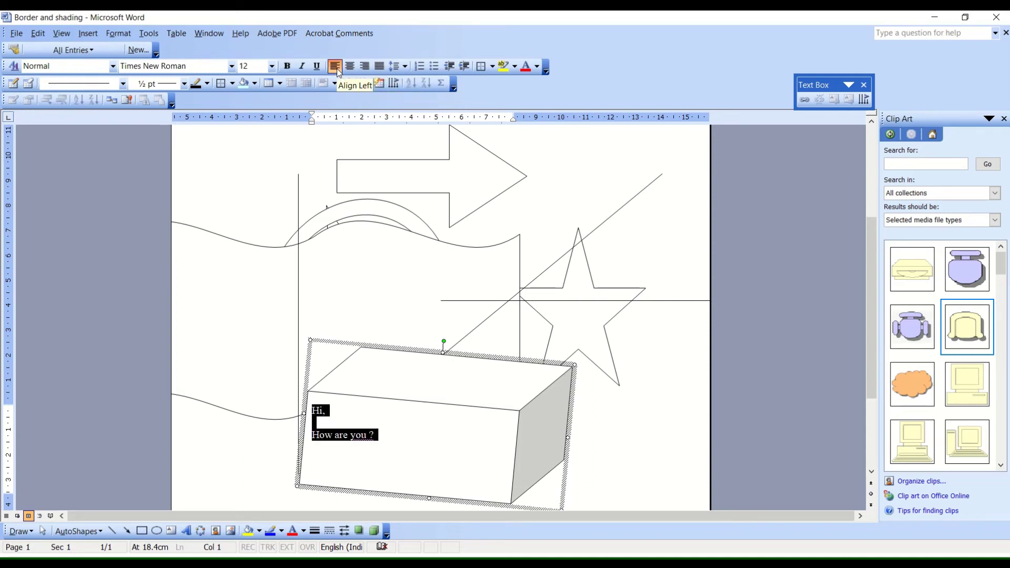
{"action": "left_click", "coordinate": [287, 65]}
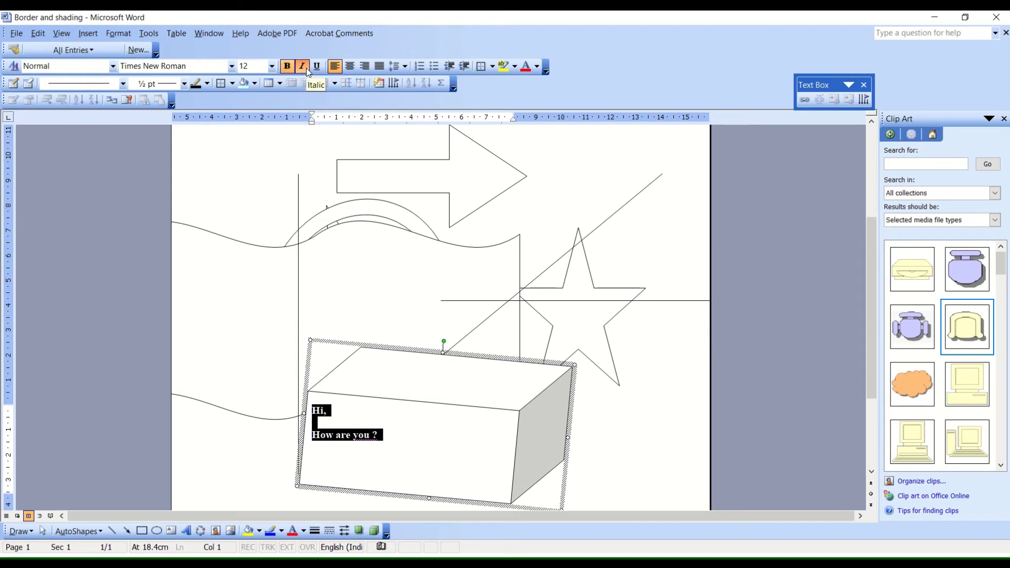
{"action": "left_click", "coordinate": [302, 66]}
{"action": "left_click", "coordinate": [317, 66]}
{"action": "left_click", "coordinate": [388, 420]}
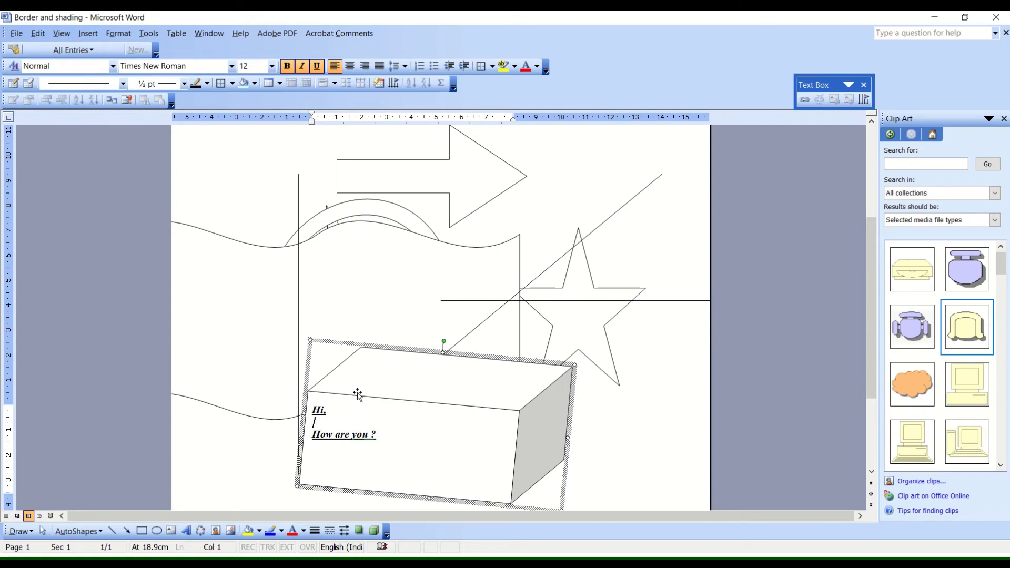
- Select the wavy banner and drag it down over the cube
{"action": "scroll", "coordinate": [403, 394], "scroll_direction": "down", "scroll_amount": 5}
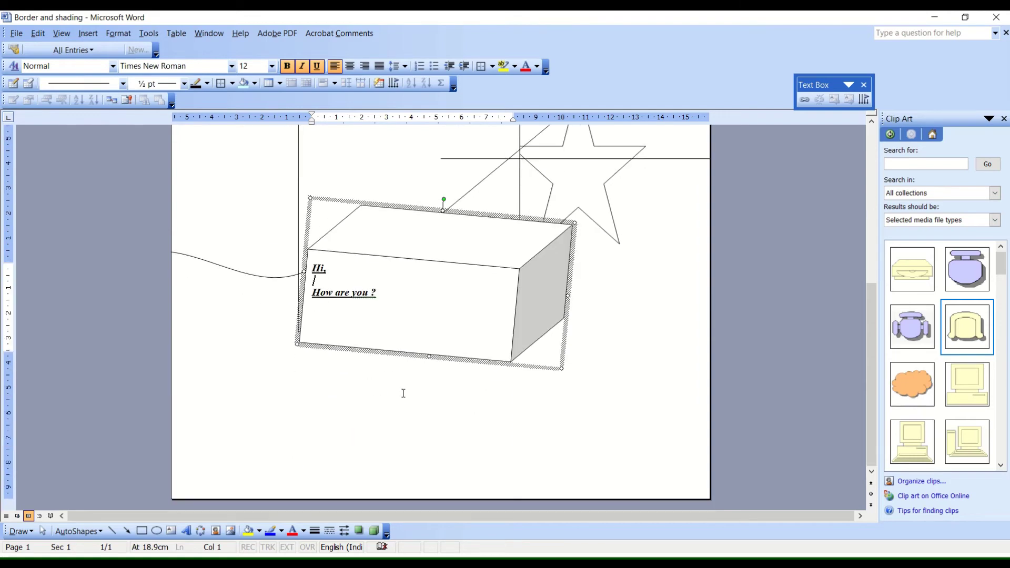
{"action": "scroll", "coordinate": [403, 393], "scroll_direction": "up", "scroll_amount": 3}
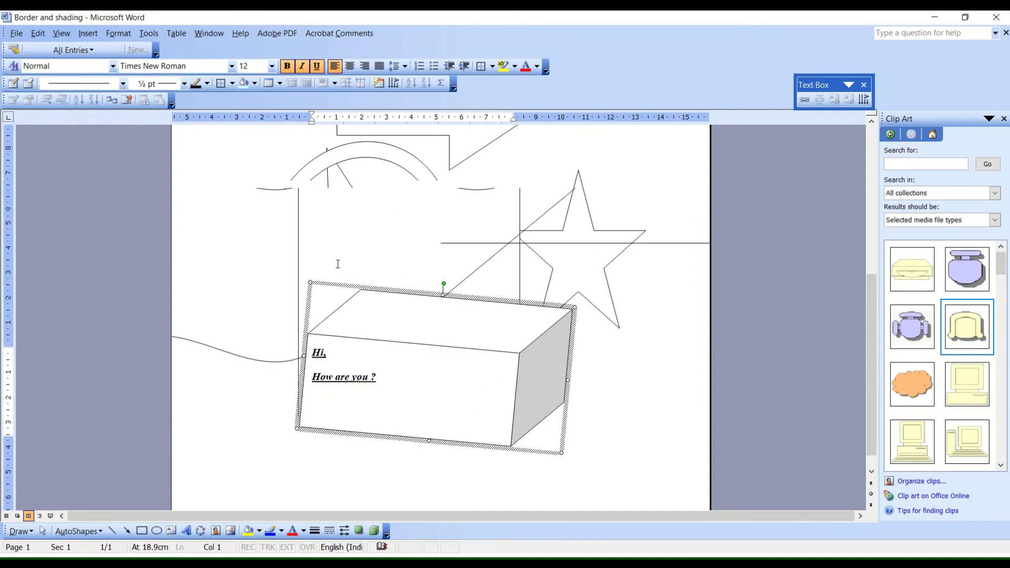
{"action": "key", "text": "Tab"}
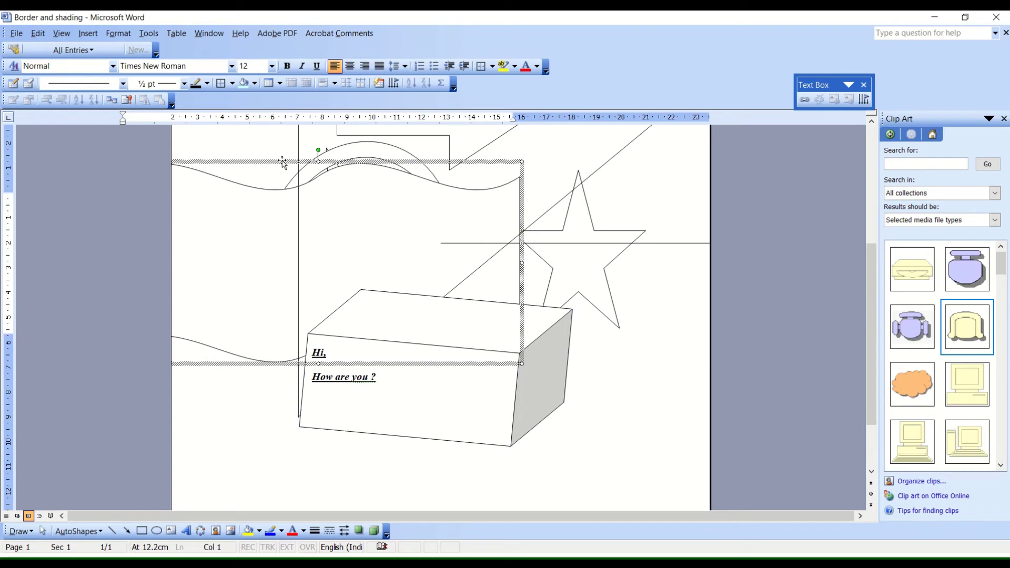
{"action": "left_click_drag", "start_coordinate": [275, 190], "coordinate": [418, 300]}
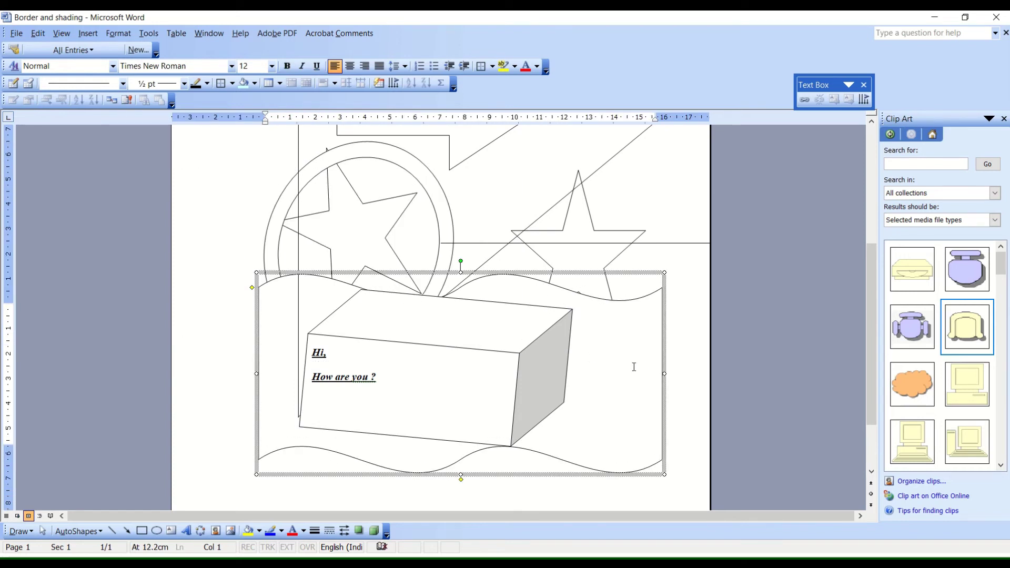
- Send the cube with its text behind the banner using Order > Send to Back
{"action": "right_click", "coordinate": [634, 365]}
{"action": "left_click", "coordinate": [614, 351]}
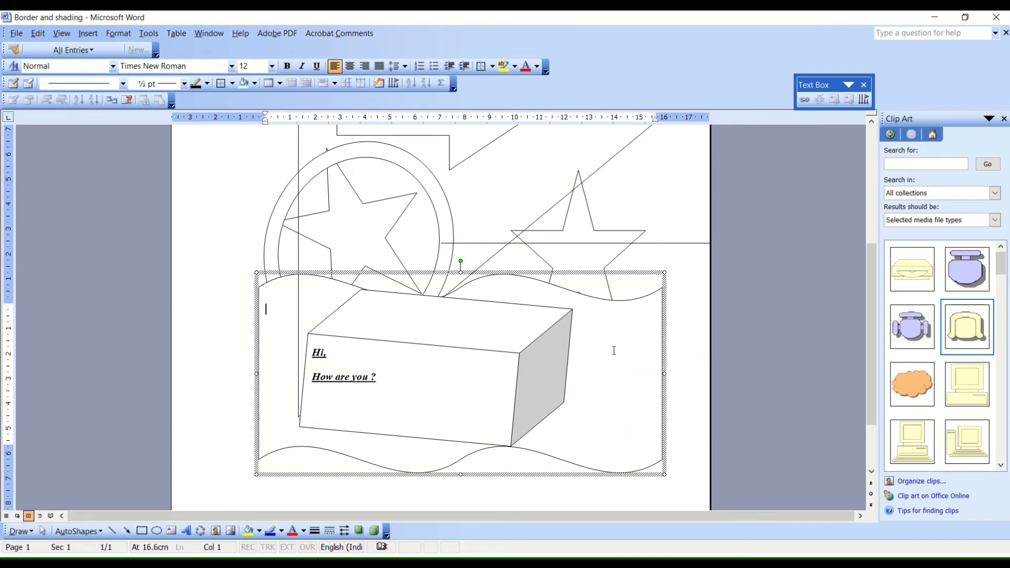
{"action": "right_click", "coordinate": [614, 351]}
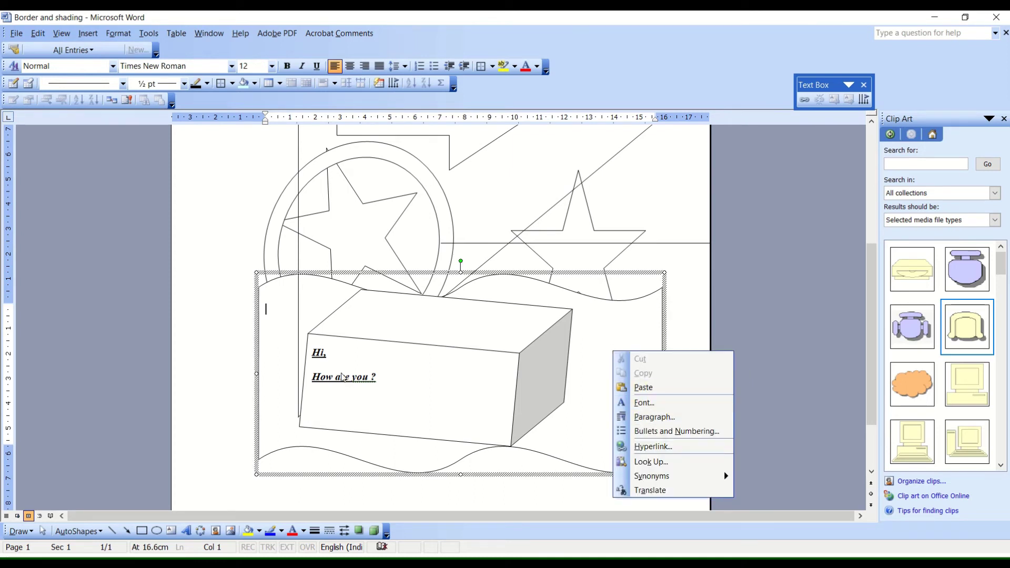
{"action": "left_click", "coordinate": [327, 336]}
{"action": "left_click", "coordinate": [328, 337]}
{"action": "right_click", "coordinate": [326, 335]}
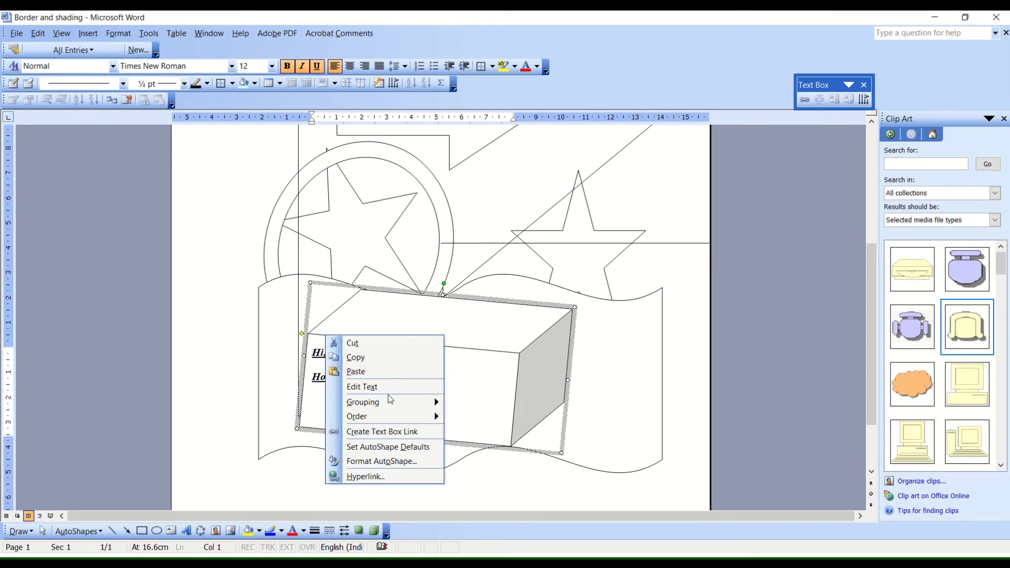
{"action": "mouse_move", "coordinate": [357, 416]}
{"action": "left_click", "coordinate": [502, 440]}
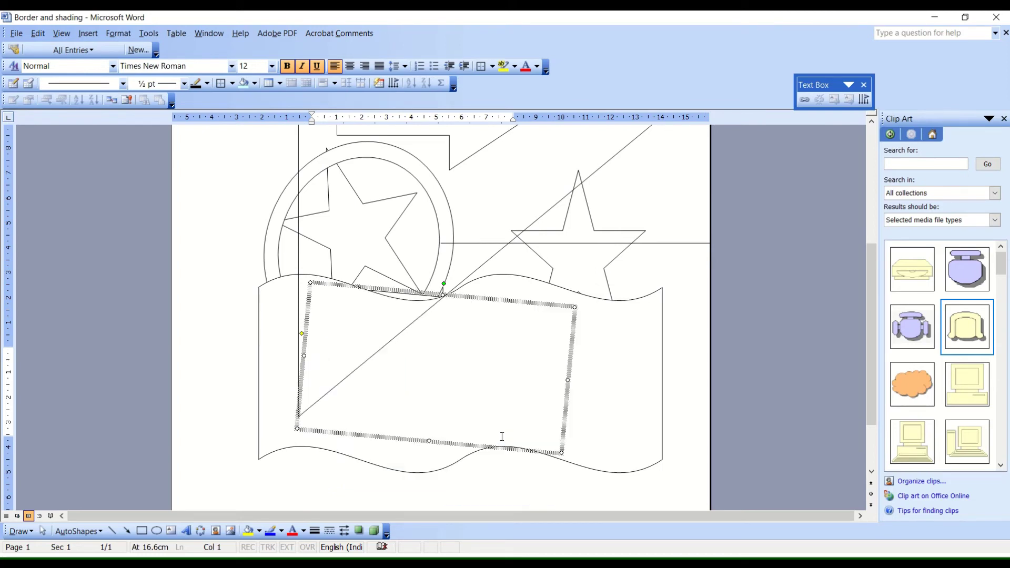
{"action": "left_click", "coordinate": [581, 351]}
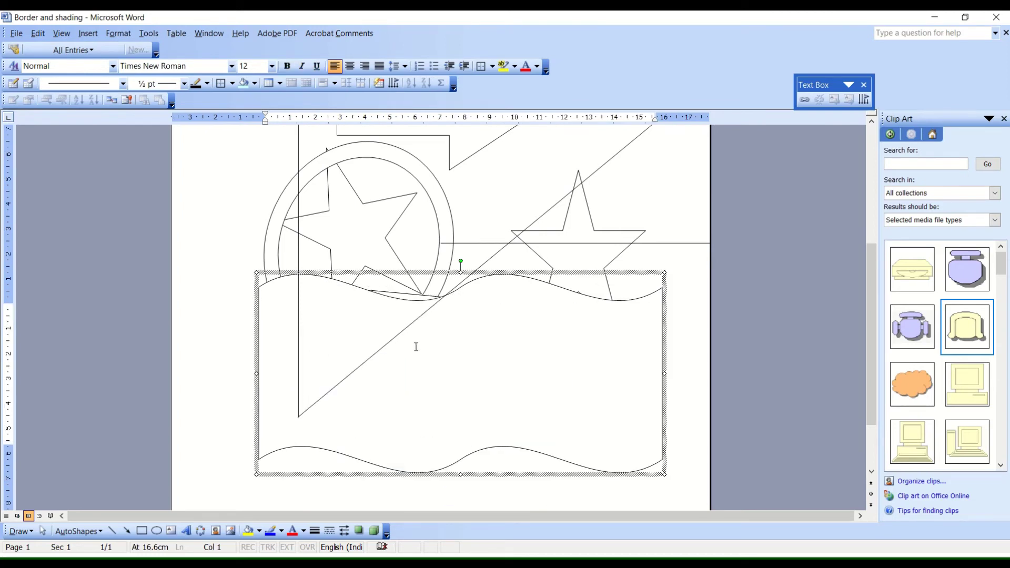
- Type 'Hi ,' and 'How are you ?' on two lines inside the wave banner
{"action": "type", "text": "sahfdkja"}
{"action": "type", "text": "shf"}
{"action": "key", "text": "BackSpace"}
{"action": "key", "text": "BackSpace"}
{"action": "key", "text": "BackSpace"}
{"action": "key", "text": "BackSpace"}
{"action": "key", "text": "BackSpace"}
{"action": "key", "text": "BackSpace"}
{"action": "key", "text": "BackSpace"}
{"action": "key", "text": "BackSpace"}
{"action": "type", "text": "Hi"}
{"action": "key", "text": "Return"}
{"action": "type", "text": "."}
{"action": "key", "text": "BackSpace"}
{"action": "key", "text": "BackSpace"}
{"action": "key", "text": "BackSpace"}
{"action": "type", "text": ","}
{"action": "key", "text": "Return"}
{"action": "type", "text": "How are yo"}
{"action": "type", "text": "u ?"}
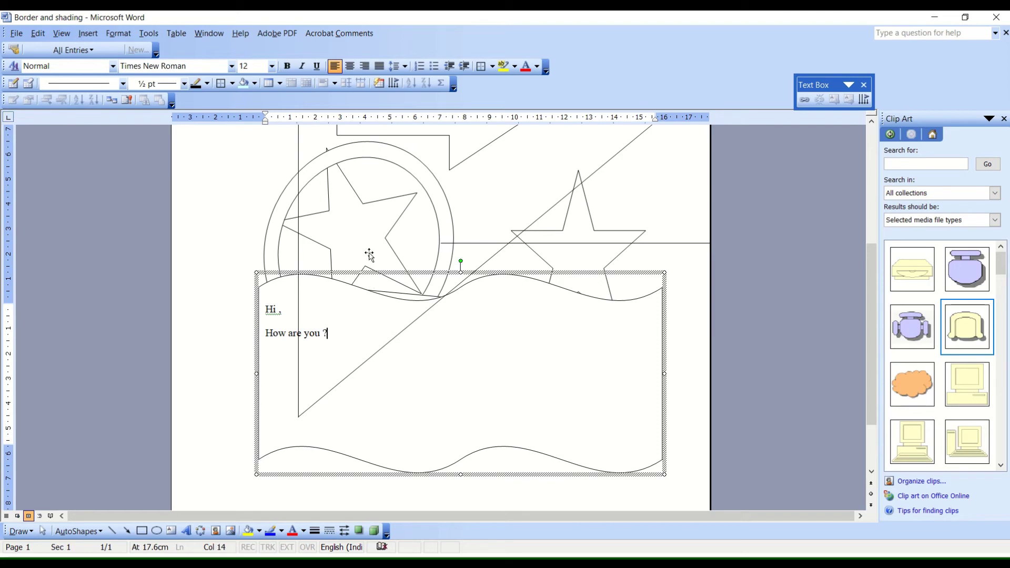
{"action": "left_click", "coordinate": [370, 256]}
{"action": "left_click", "coordinate": [383, 403]}
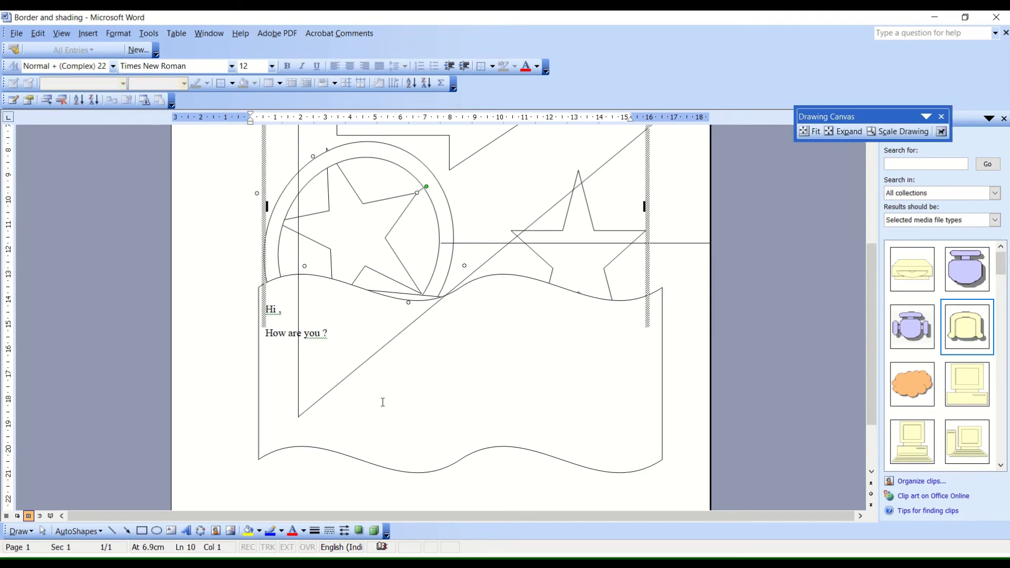
- Pick AutoShapes > Callouts > Rectangular Callout and scroll up to the Tree and Human Body diagram
{"action": "scroll", "coordinate": [383, 403], "scroll_direction": "up", "scroll_amount": 2}
{"action": "scroll", "coordinate": [383, 403], "scroll_direction": "up", "scroll_amount": 1}
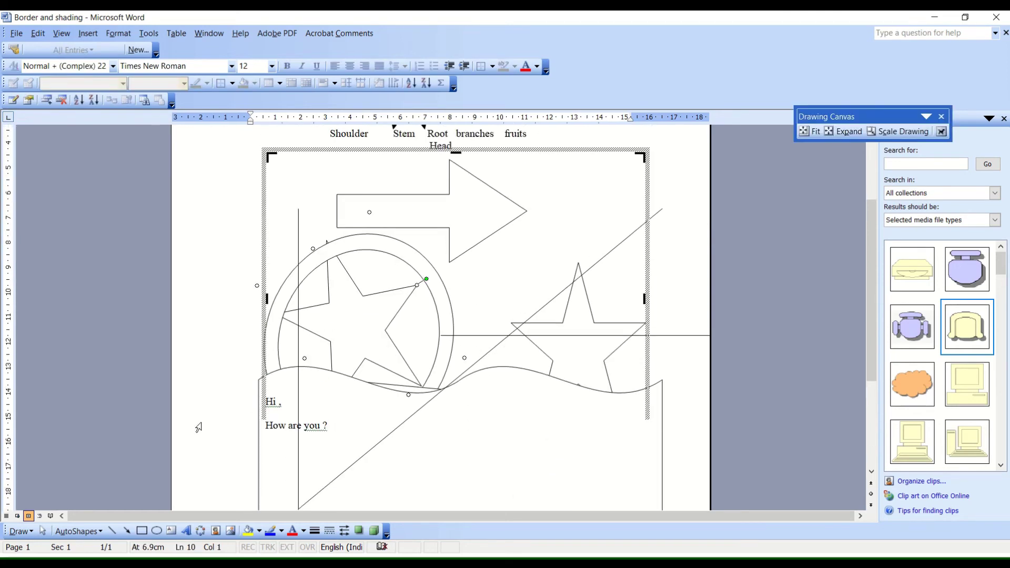
{"action": "left_click", "coordinate": [96, 534]}
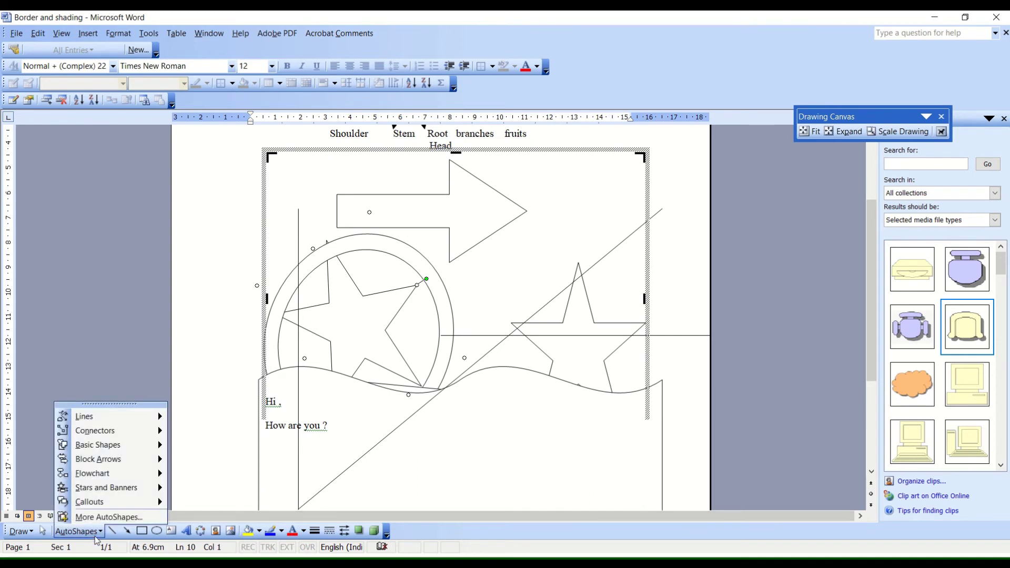
{"action": "mouse_move", "coordinate": [89, 502]}
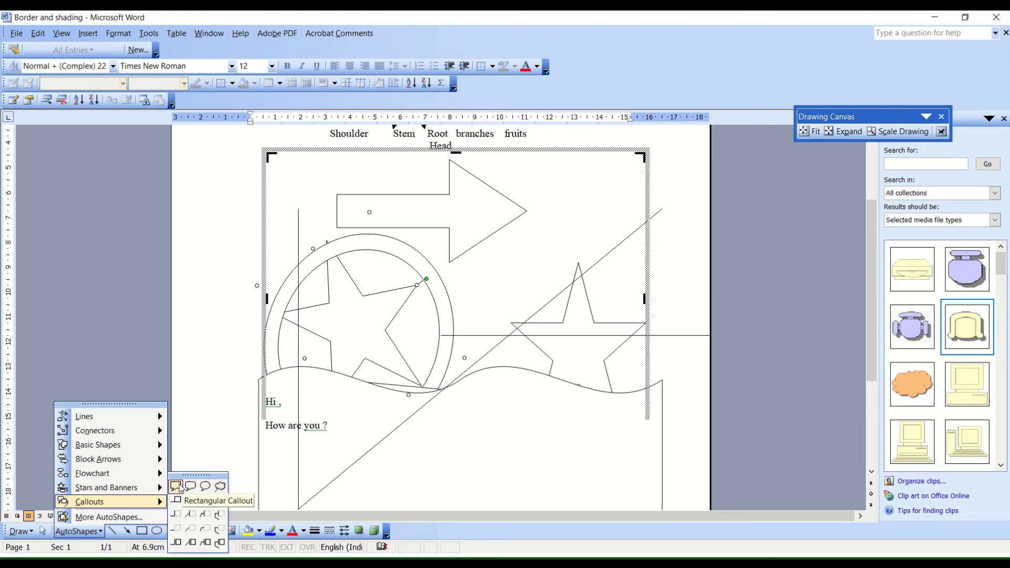
{"action": "left_click", "coordinate": [179, 488]}
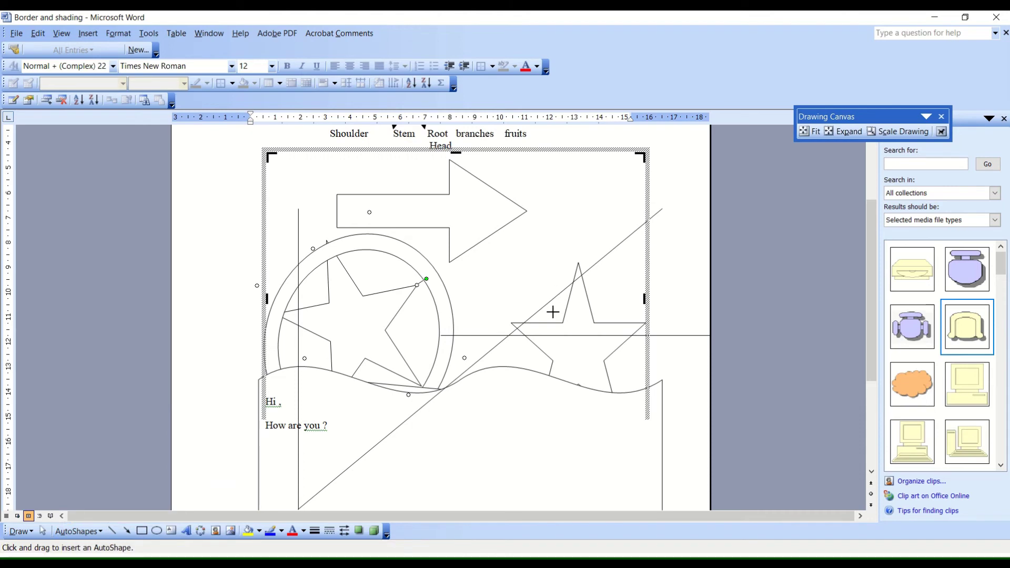
{"action": "scroll", "coordinate": [552, 312], "scroll_direction": "up", "scroll_amount": 2}
{"action": "scroll", "coordinate": [537, 215], "scroll_direction": "up", "scroll_amount": 2}
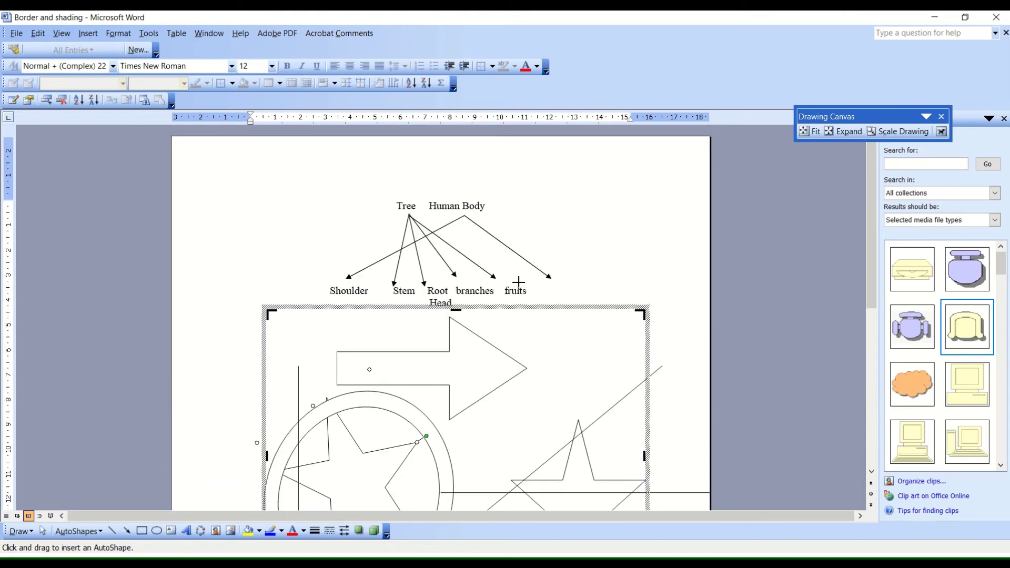
- Draw a rectangular callout above and right of 'fruits', with its tail pointing at fruits
{"action": "left_click_drag", "start_coordinate": [518, 284], "coordinate": [639, 188]}
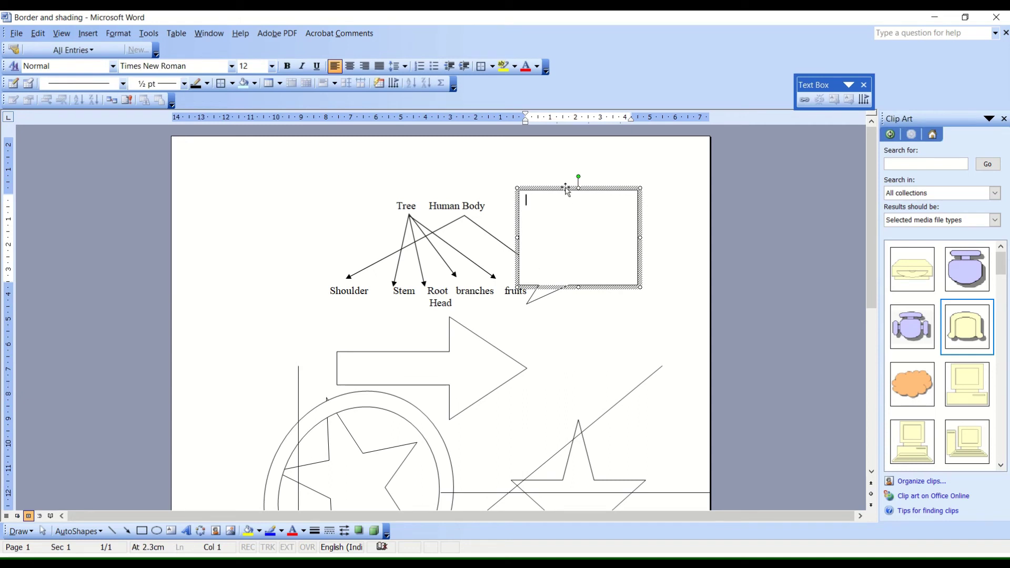
{"action": "left_click_drag", "start_coordinate": [567, 190], "coordinate": [568, 184]}
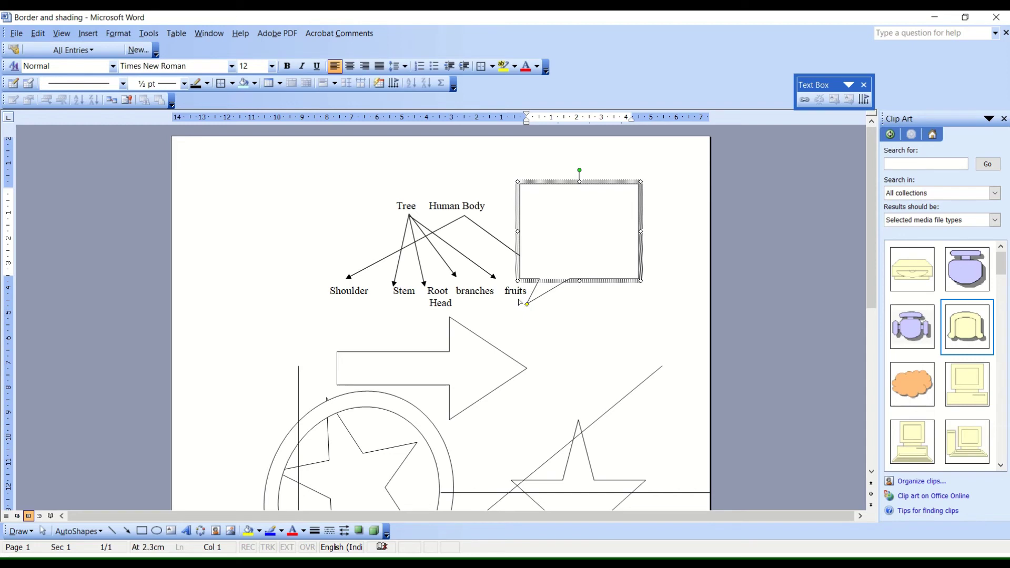
{"action": "left_click_drag", "start_coordinate": [527, 305], "coordinate": [518, 294]}
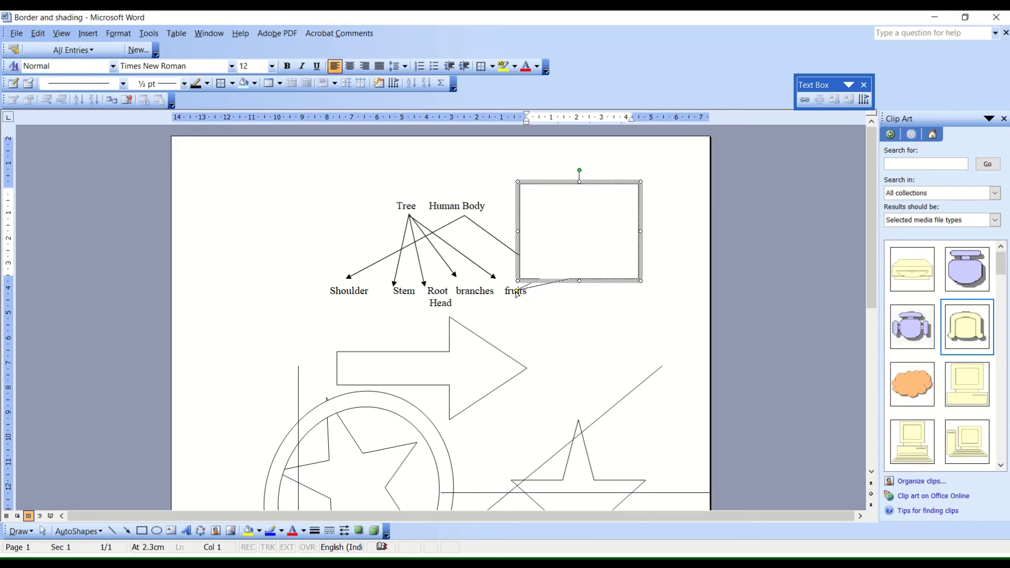
{"action": "left_click", "coordinate": [593, 327]}
- Type 'Yellow fruits', 'Green fruits' and 'Purple fruits' on three lines in the callout
{"action": "left_click", "coordinate": [569, 228]}
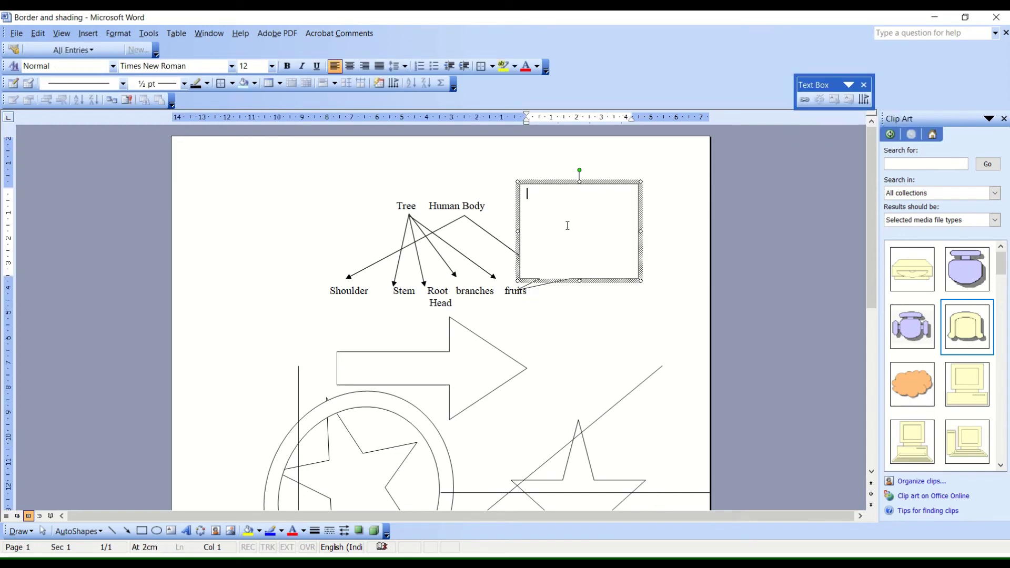
{"action": "type", "text": "Yellow "}
{"action": "type", "text": "fruits"}
{"action": "key", "text": "Return"}
{"action": "type", "text": "Green "}
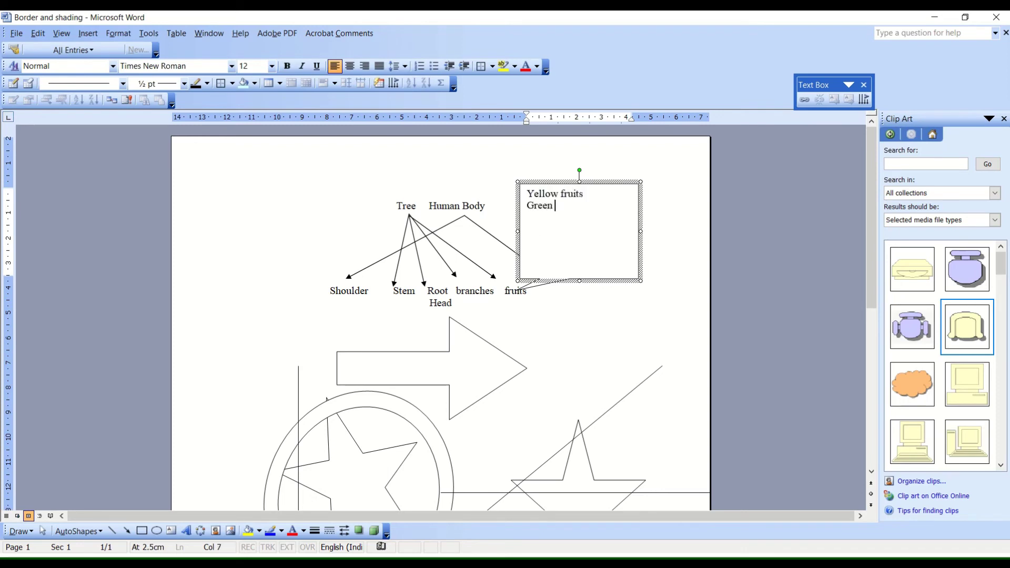
{"action": "type", "text": "fruits"}
{"action": "key", "text": "Return"}
{"action": "type", "text": "Purp"}
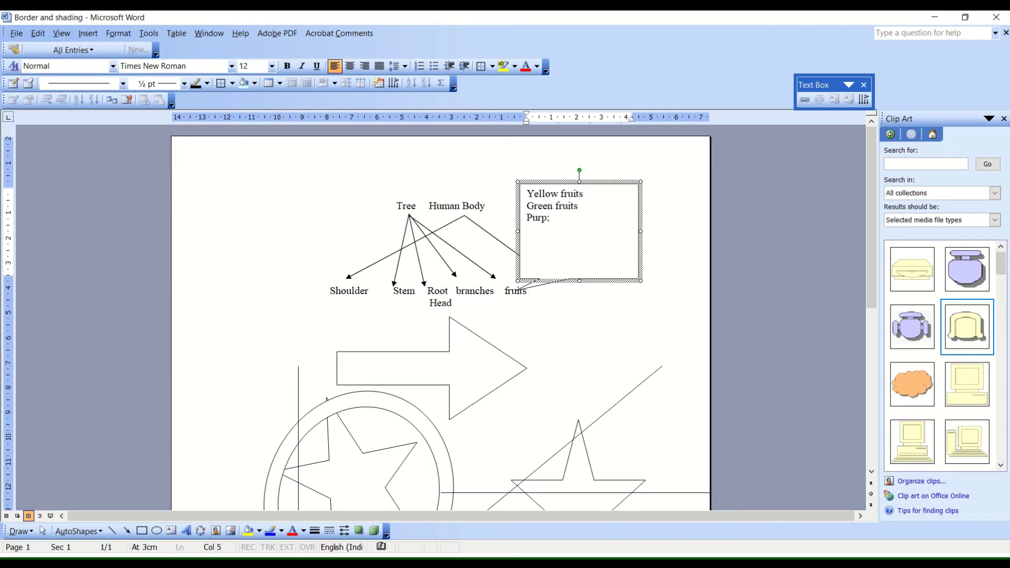
{"action": "type", "text": "le fr"}
{"action": "type", "text": "uit"}
{"action": "type", "text": "s"}
{"action": "left_click", "coordinate": [560, 330]}
{"action": "left_click", "coordinate": [561, 330]}
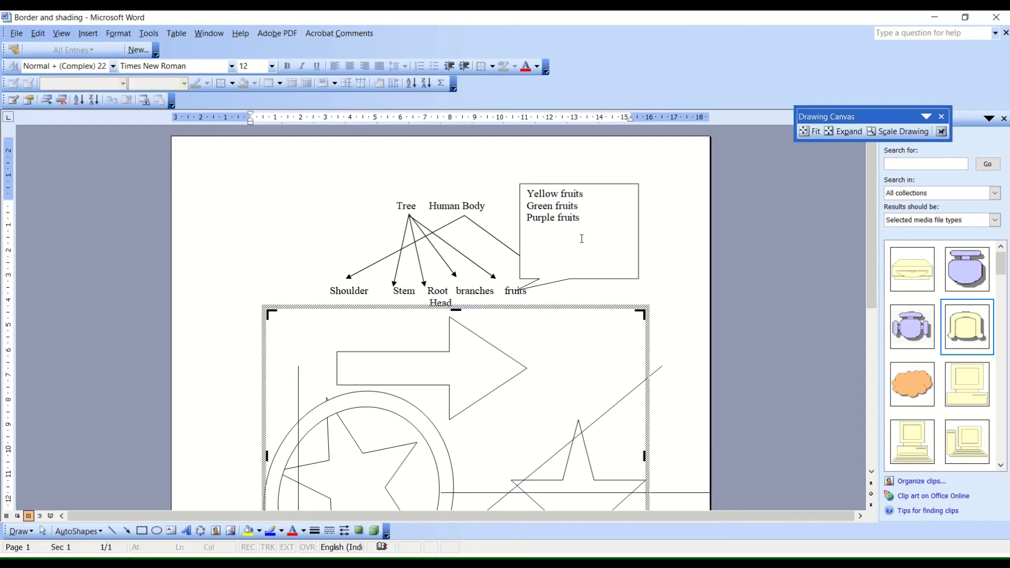
- Rotate the fruits callout about 45° and move it down over the block arrow
{"action": "left_click", "coordinate": [520, 215]}
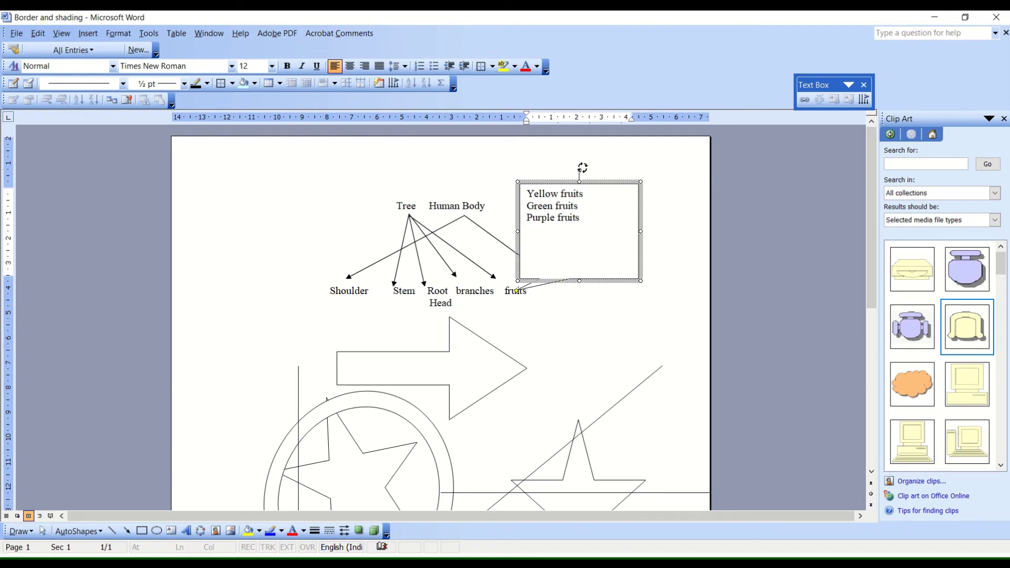
{"action": "left_click_drag", "start_coordinate": [579, 168], "coordinate": [620, 186]}
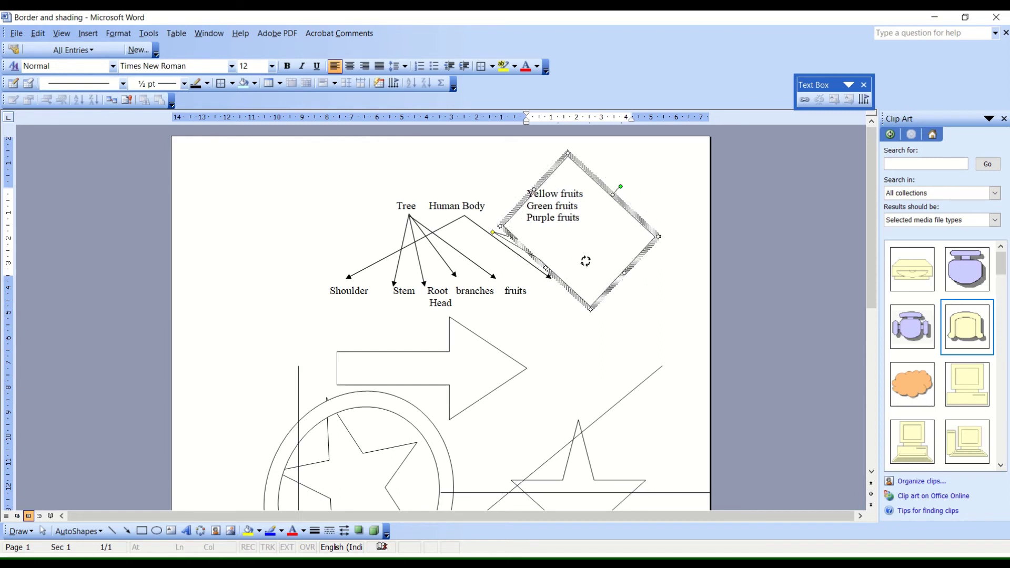
{"action": "mouse_move", "coordinate": [595, 173]}
{"action": "left_mouse_down"}
{"action": "mouse_move", "coordinate": [643, 261]}
{"action": "mouse_move", "coordinate": [599, 178]}
{"action": "mouse_move", "coordinate": [395, 313]}
{"action": "left_mouse_up"}
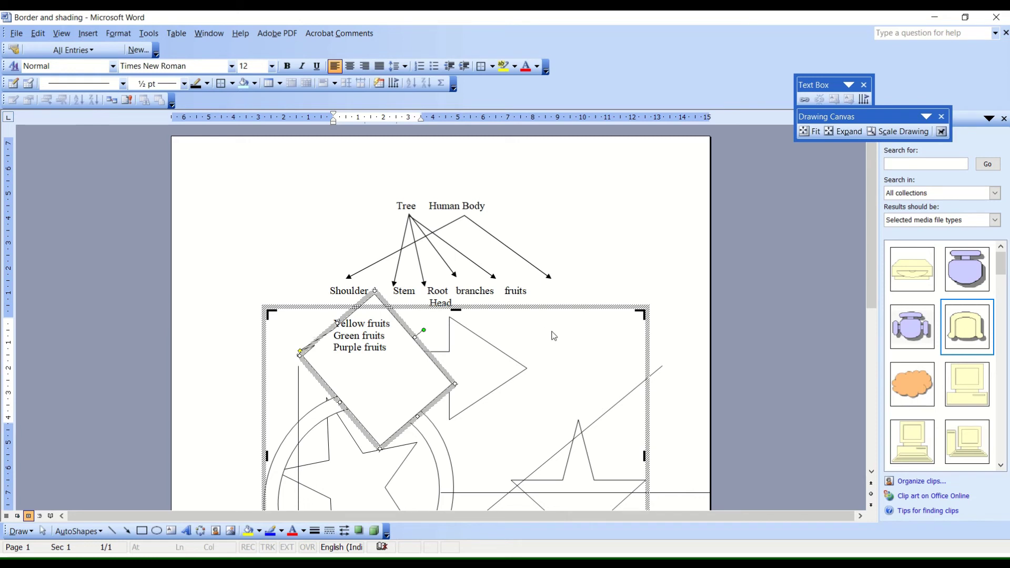
- Expand and fit the drawing canvas around the callout, stars, wave and 'Hi' text, with Scale Drawing on
{"action": "left_click", "coordinate": [828, 135]}
{"action": "left_click", "coordinate": [855, 135]}
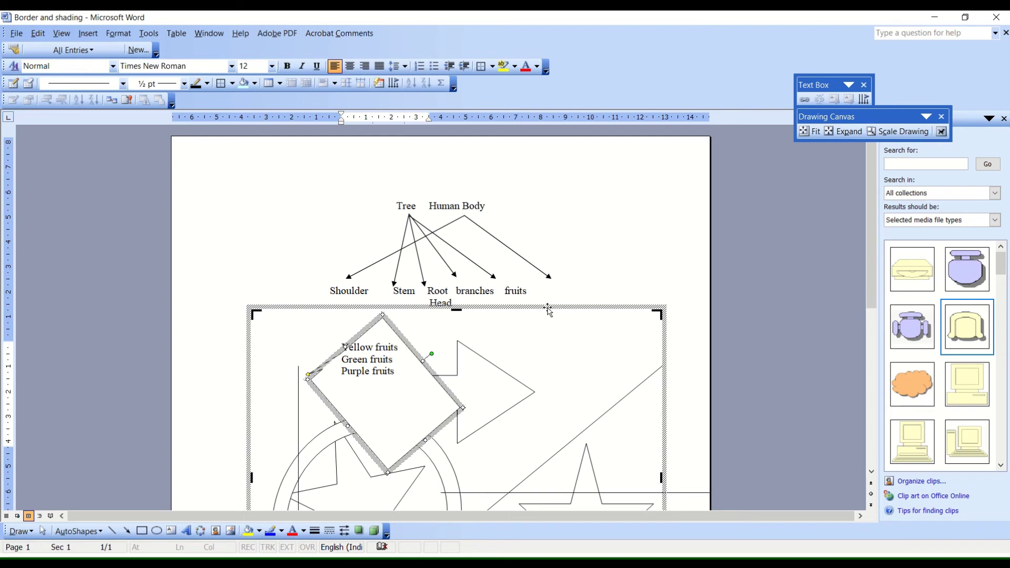
{"action": "left_click", "coordinate": [844, 130]}
{"action": "left_click", "coordinate": [847, 131]}
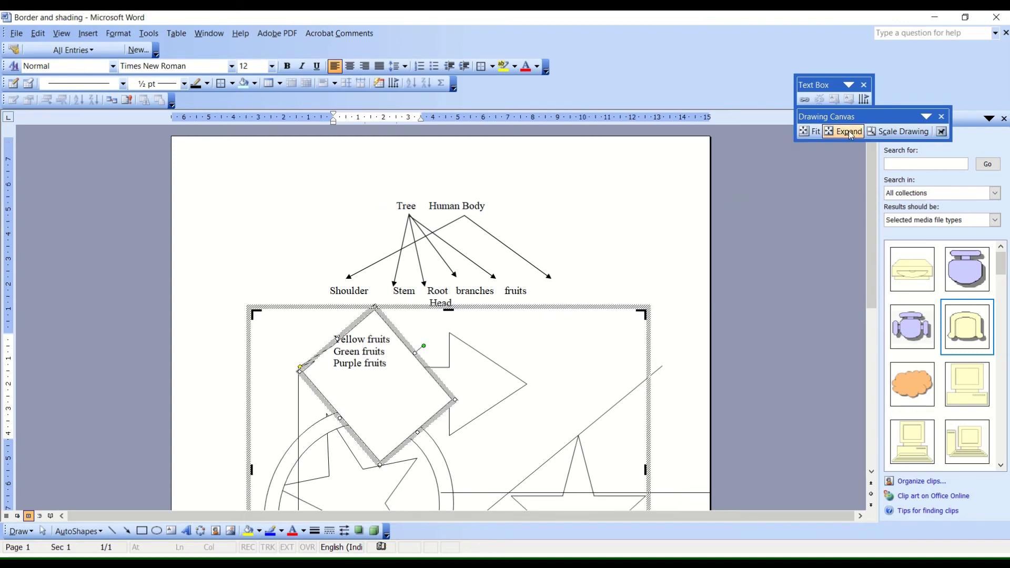
{"action": "left_click", "coordinate": [804, 136]}
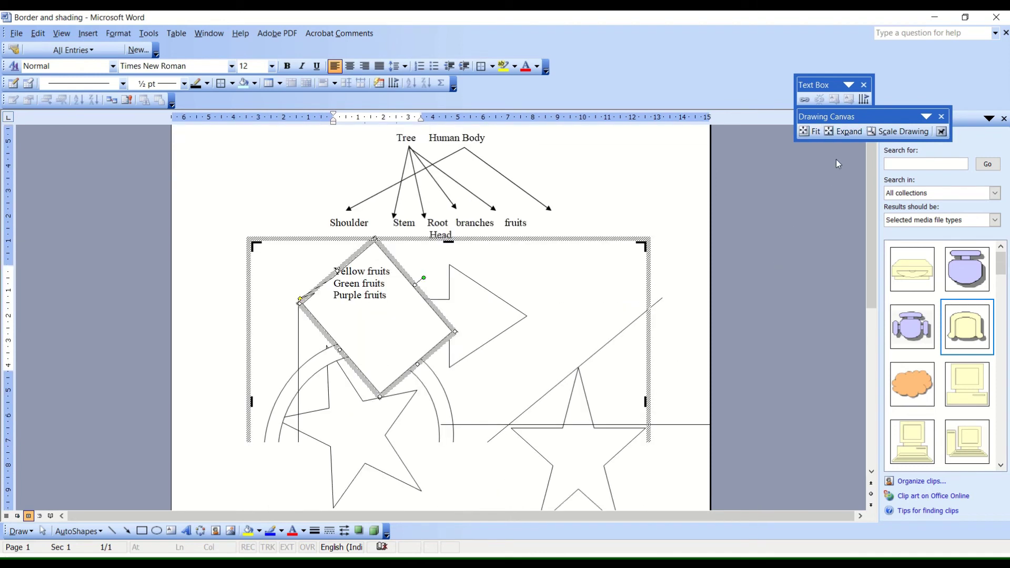
{"action": "left_click", "coordinate": [843, 130]}
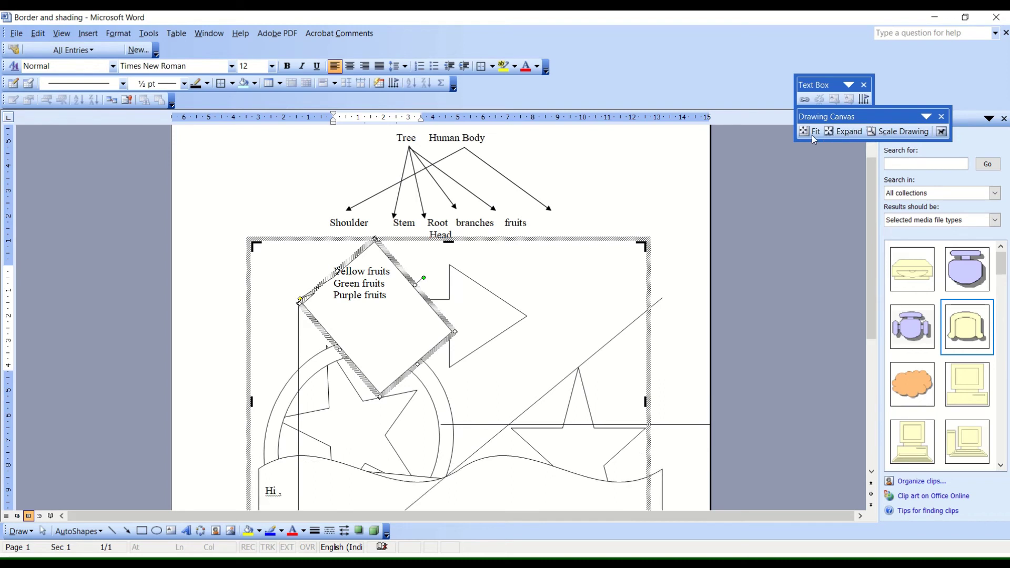
{"action": "left_click", "coordinate": [884, 133]}
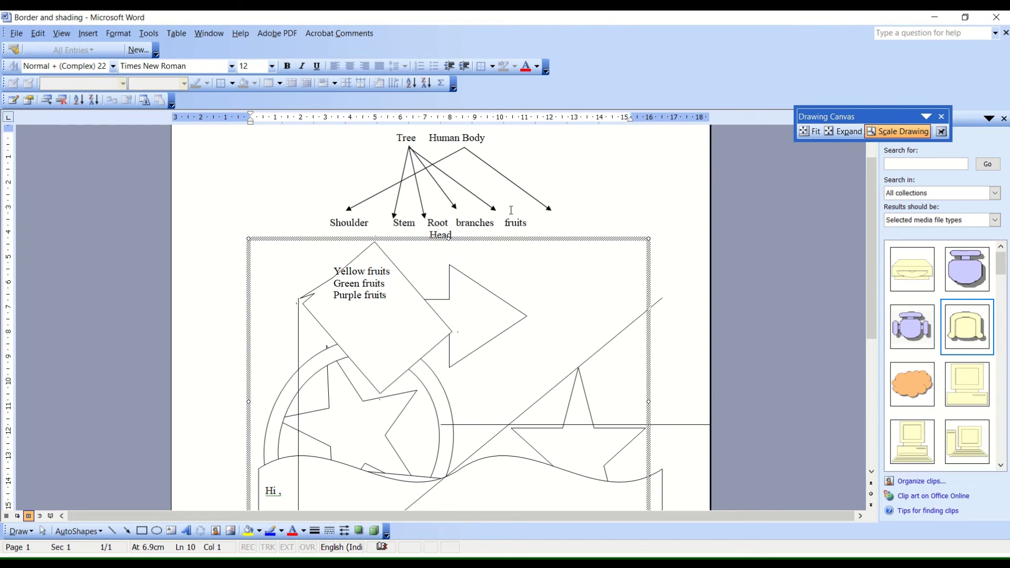
{"action": "left_click", "coordinate": [331, 255]}
- Scroll below the wave banner and bring up the AutoShapes Block Arrows choices
{"action": "scroll", "coordinate": [331, 255], "scroll_direction": "down", "scroll_amount": 1}
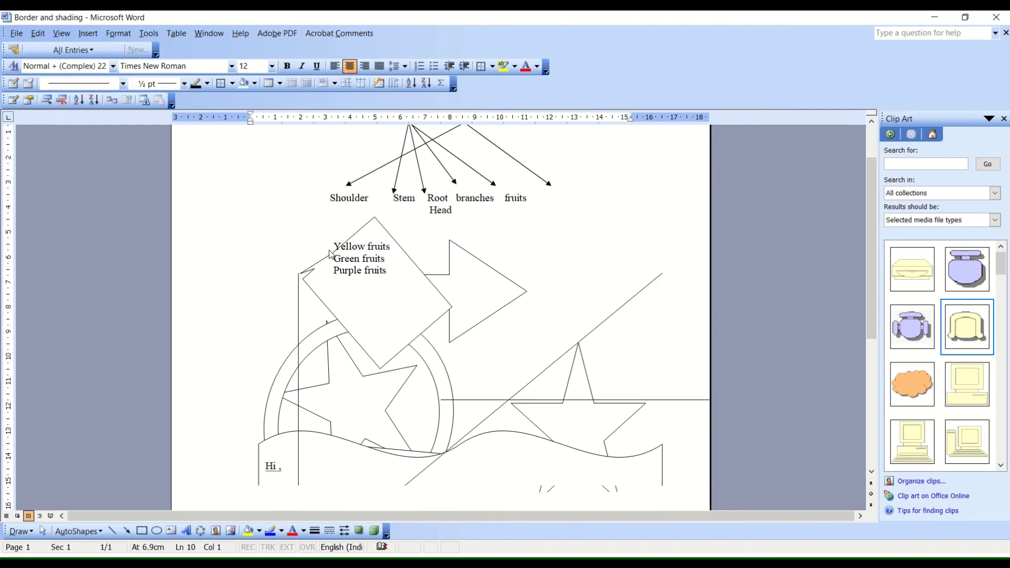
{"action": "scroll", "coordinate": [331, 255], "scroll_direction": "down", "scroll_amount": 10}
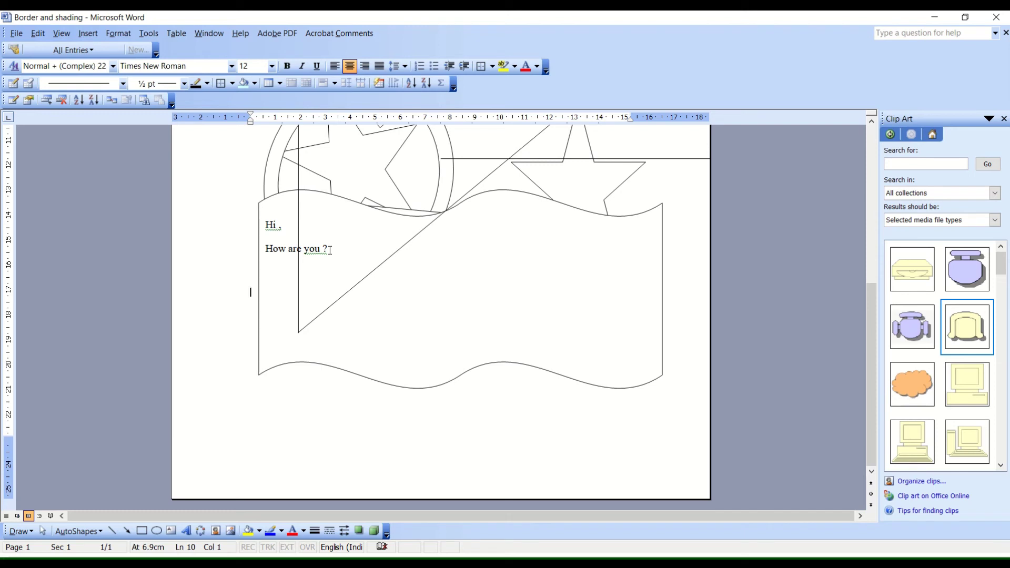
{"action": "left_click", "coordinate": [100, 532]}
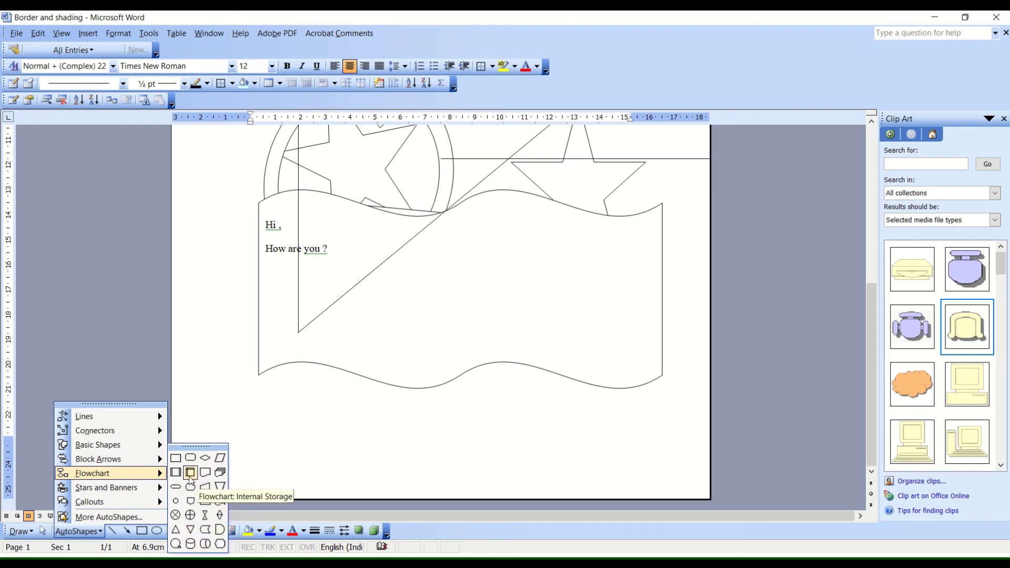
{"action": "mouse_move", "coordinate": [98, 459]}
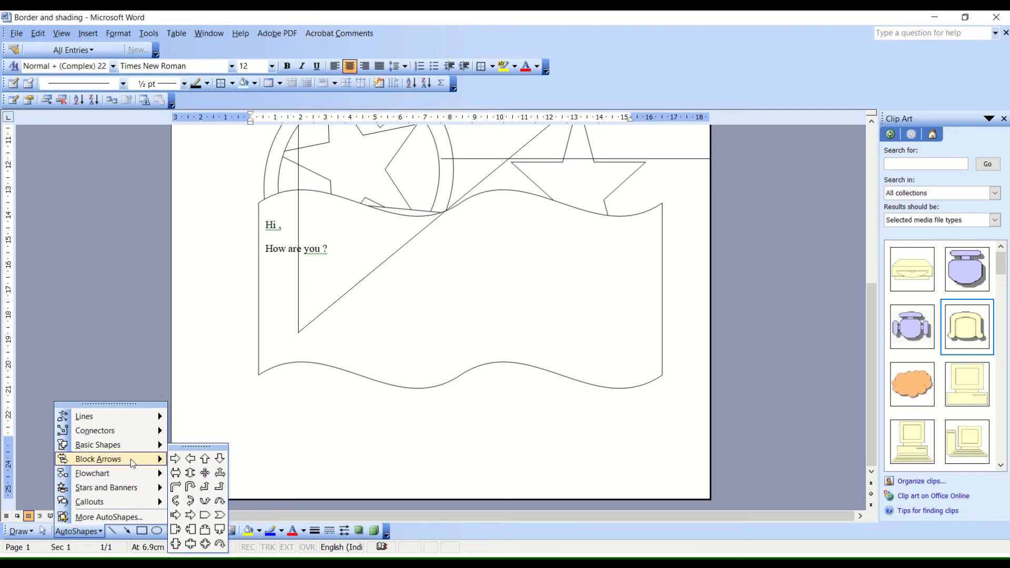
- Draw a Quad Arrow in a new canvas and narrow its arms into thin, pointed spikes
{"action": "left_click", "coordinate": [203, 487]}
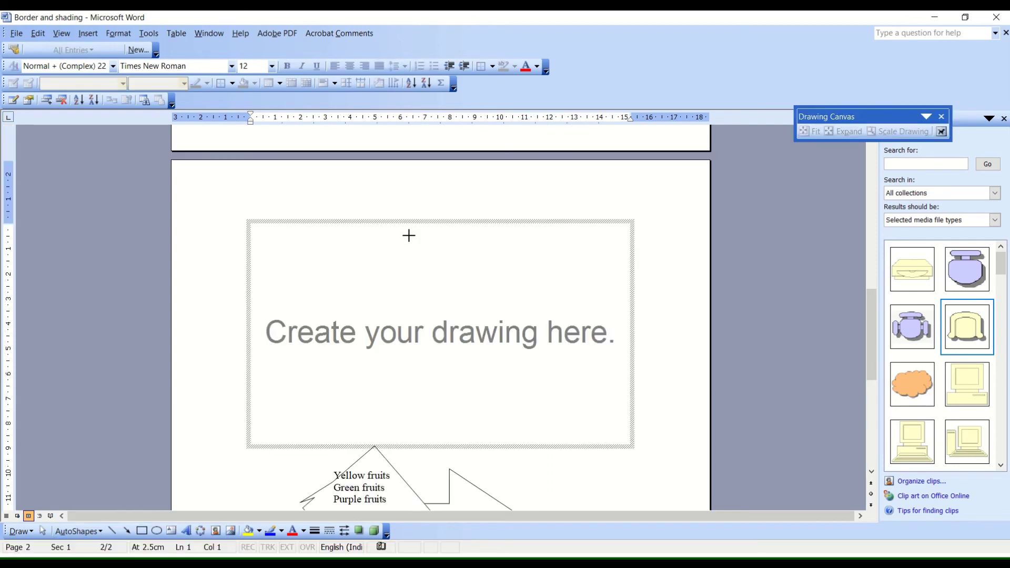
{"action": "left_click_drag", "start_coordinate": [409, 237], "coordinate": [599, 444]}
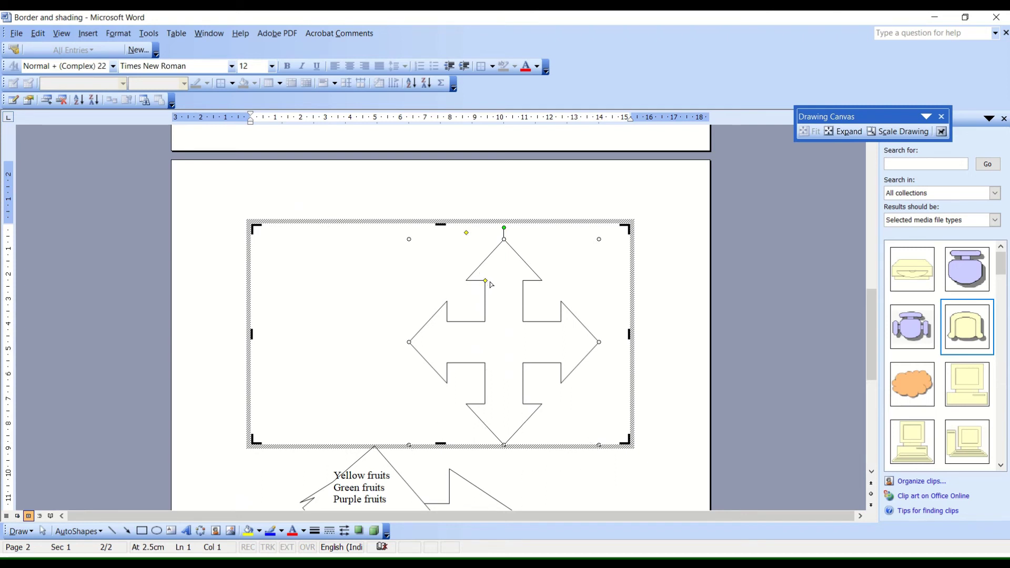
{"action": "left_click_drag", "start_coordinate": [487, 283], "coordinate": [495, 296]}
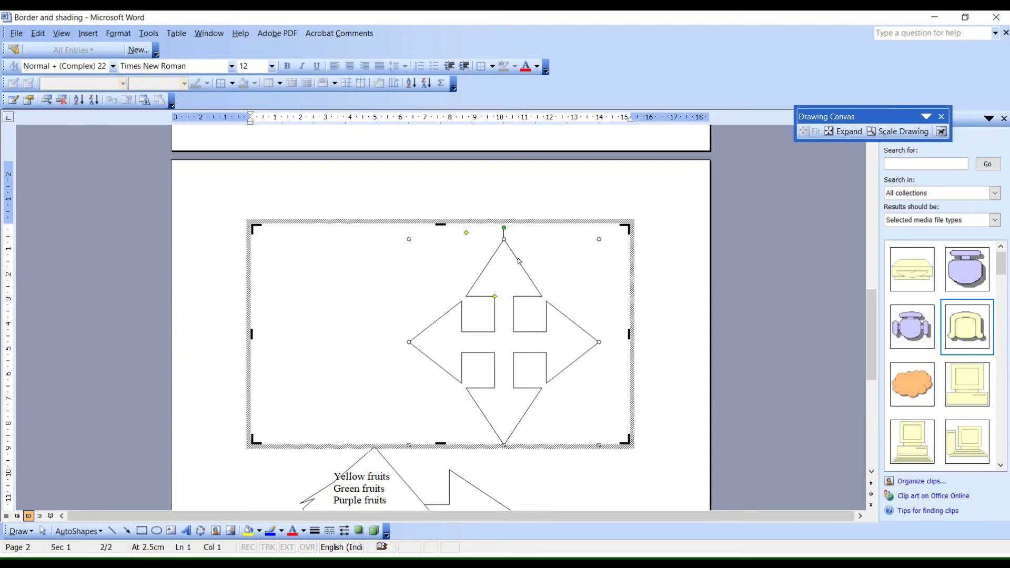
{"action": "left_click_drag", "start_coordinate": [495, 296], "coordinate": [497, 273]}
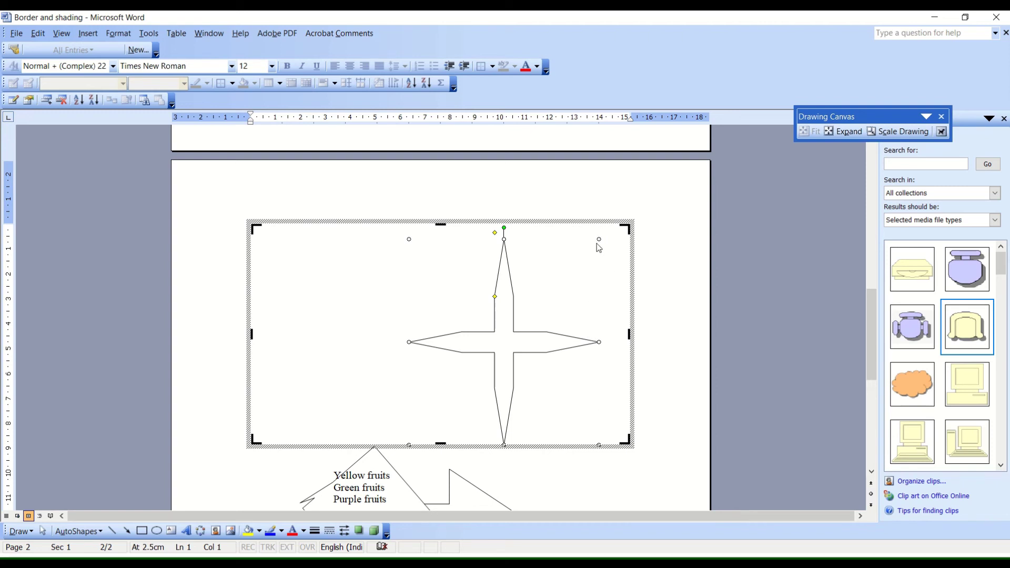
- Pick the Line shape from AutoShapes, then cancel line drawing
{"action": "left_click", "coordinate": [105, 533]}
{"action": "left_click", "coordinate": [112, 532]}
{"action": "key", "text": "Escape"}
- Arm the Text Box tool with the drawing canvas in view
{"action": "left_click", "coordinate": [172, 533]}
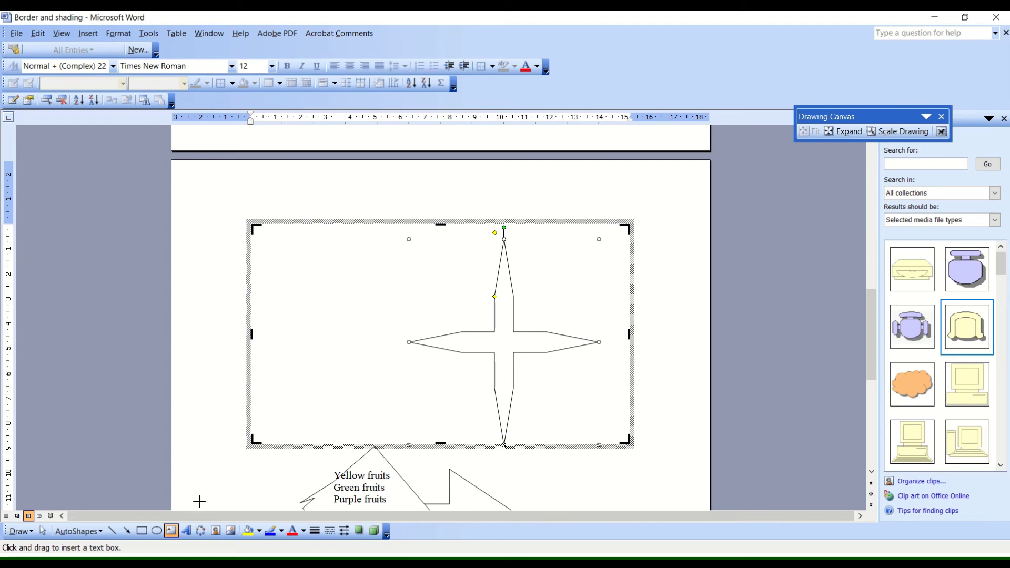
{"action": "left_click", "coordinate": [171, 532]}
{"action": "scroll", "coordinate": [415, 377], "scroll_direction": "down", "scroll_amount": 3}
{"action": "scroll", "coordinate": [432, 421], "scroll_direction": "down", "scroll_amount": 4}
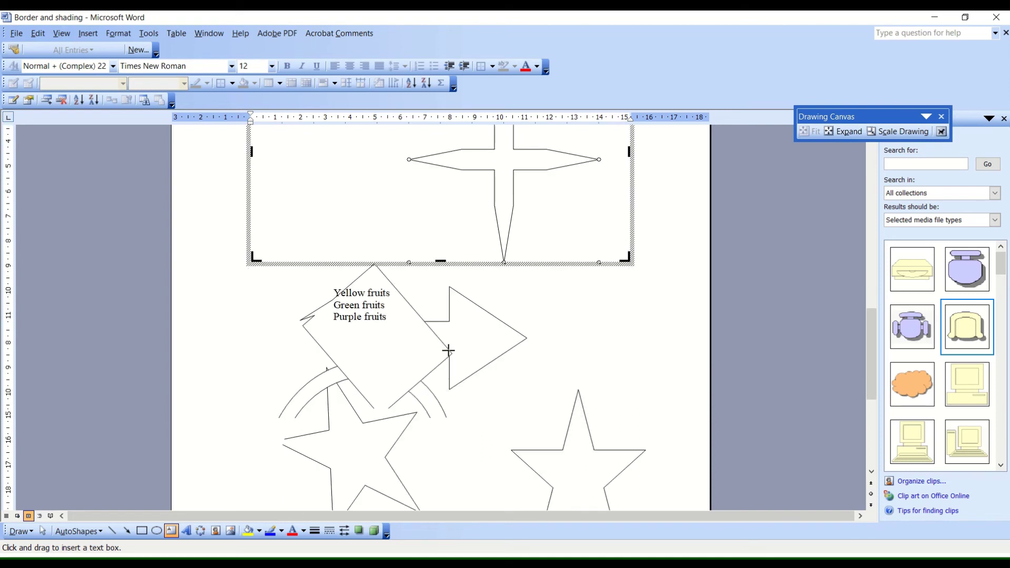
{"action": "scroll", "coordinate": [552, 314], "scroll_direction": "up", "scroll_amount": 4}
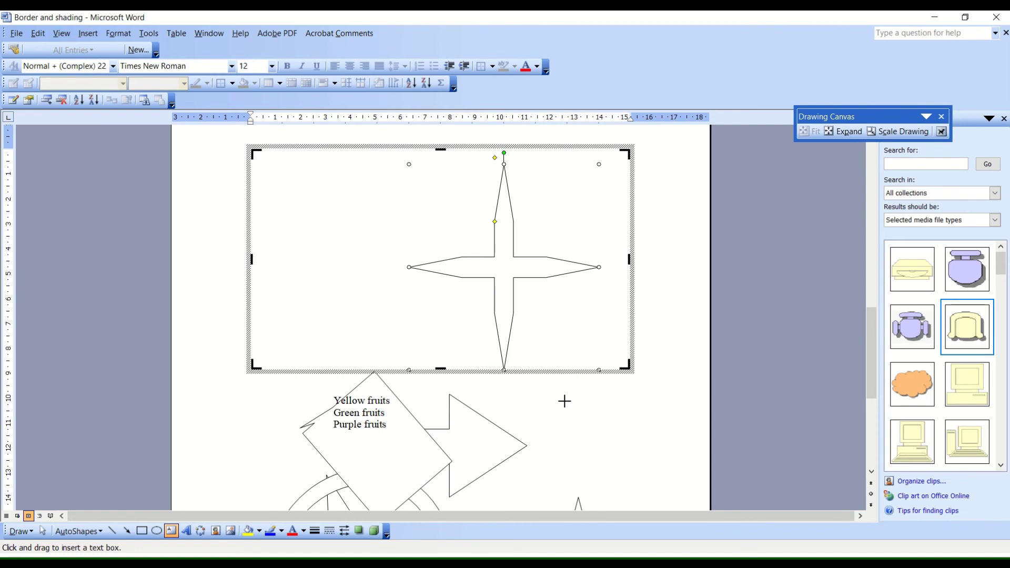
- Draw a text box right of the diamond, widen it leftward, and type 'Stars circles'
{"action": "left_click_drag", "start_coordinate": [567, 402], "coordinate": [679, 477]}
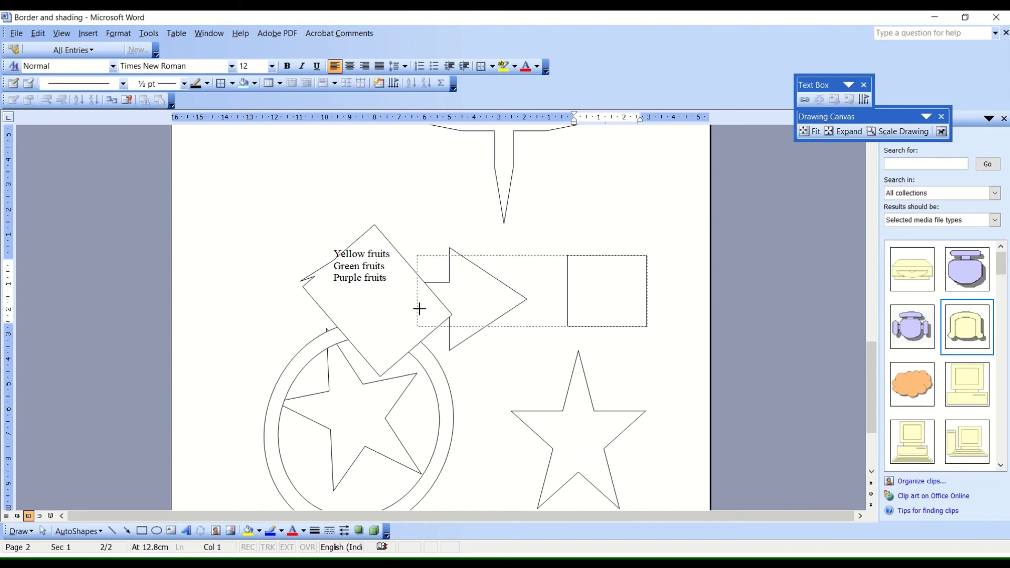
{"action": "left_click_drag", "start_coordinate": [567, 290], "coordinate": [424, 315]}
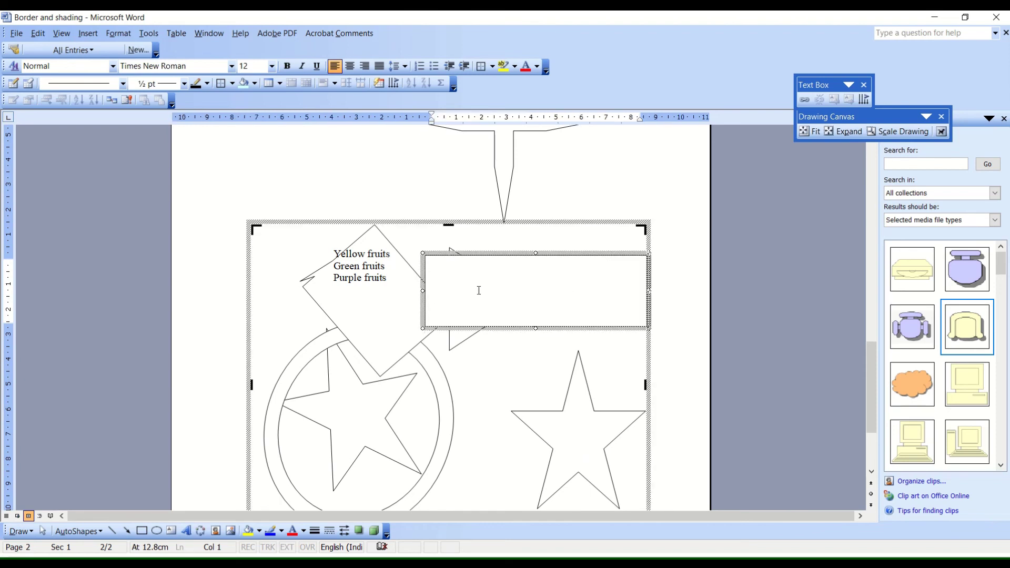
{"action": "left_click", "coordinate": [471, 283]}
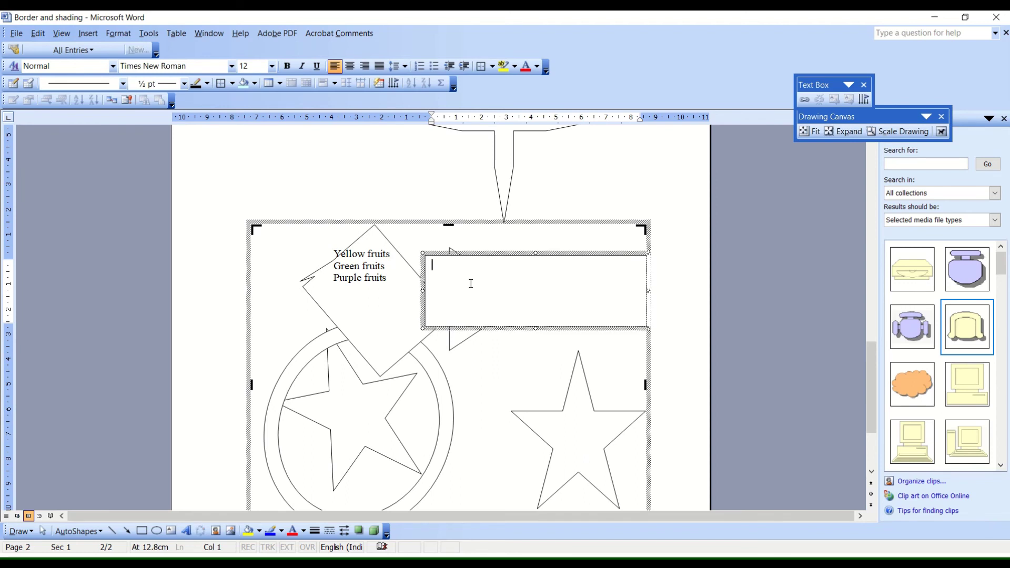
{"action": "type", "text": "Stars "}
{"action": "type", "text": "cir"}
{"action": "key", "text": "BackSpace"}
{"action": "type", "text": "r"}
{"action": "type", "text": "cles"}
{"action": "left_click", "coordinate": [419, 192]}
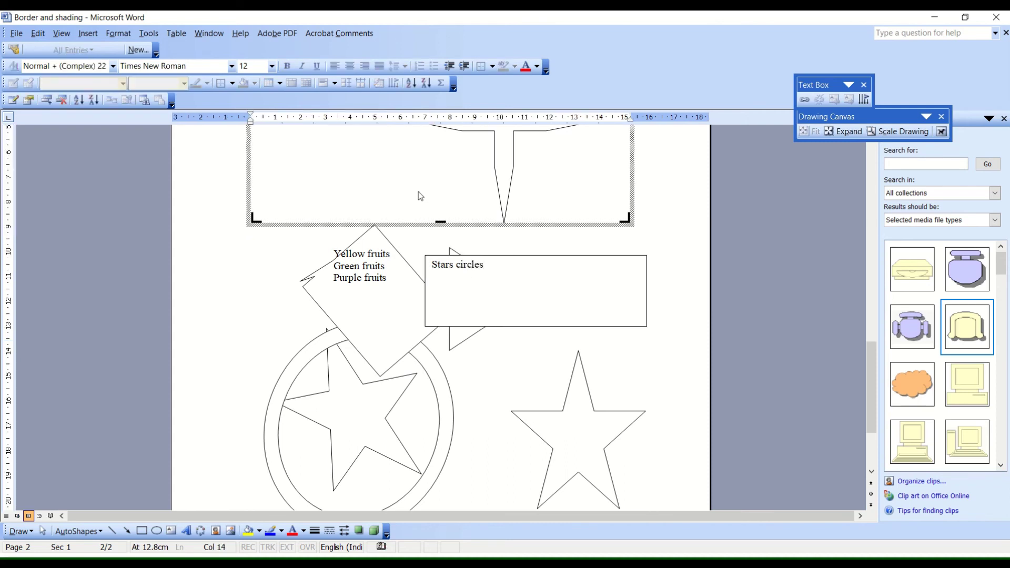
{"action": "left_click", "coordinate": [491, 279]}
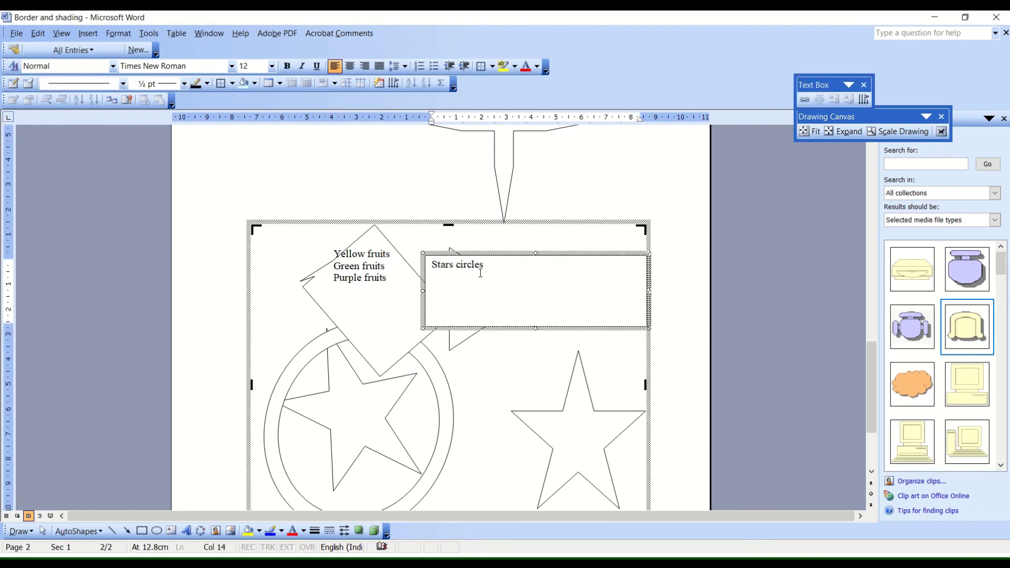
{"action": "left_click", "coordinate": [477, 242]}
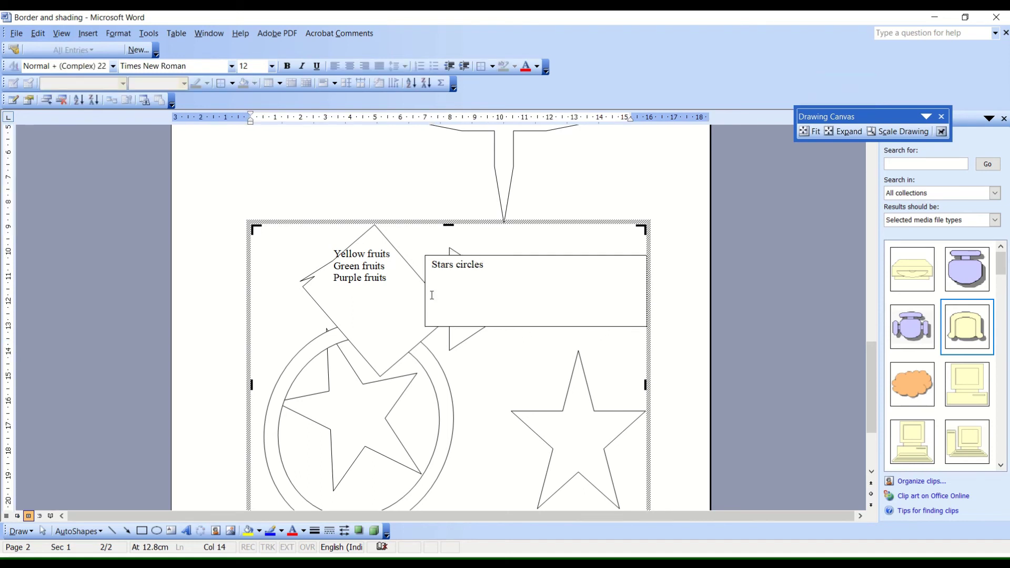
- Set the 'Stars circles' text box outline to No Line
{"action": "left_click", "coordinate": [431, 327]}
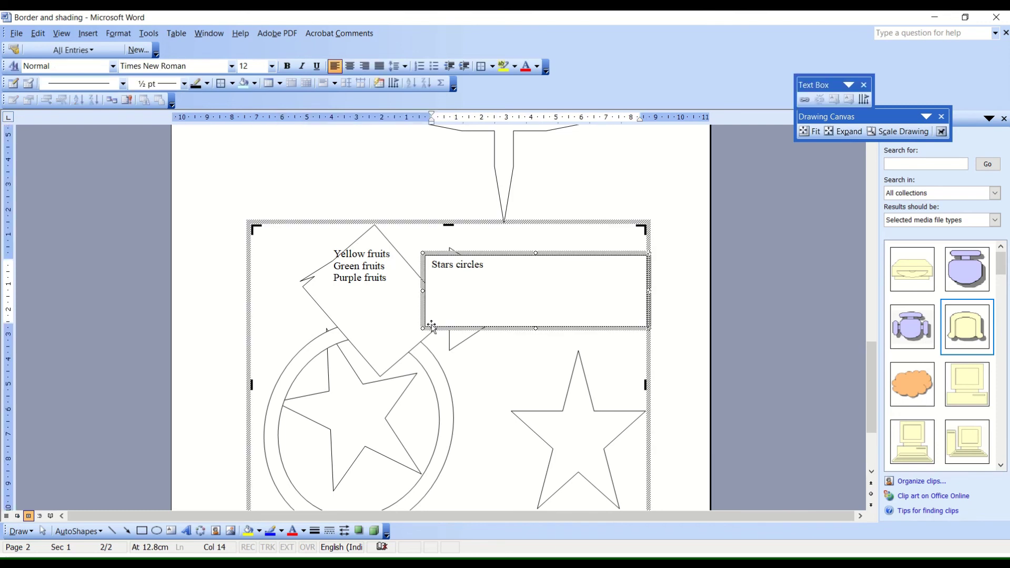
{"action": "left_click", "coordinate": [281, 532]}
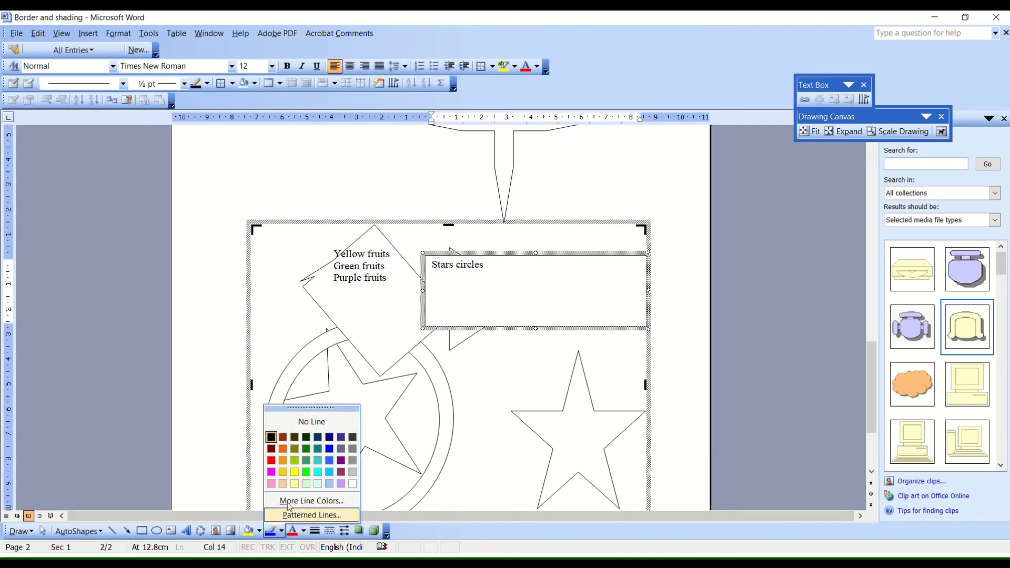
{"action": "left_click", "coordinate": [312, 421]}
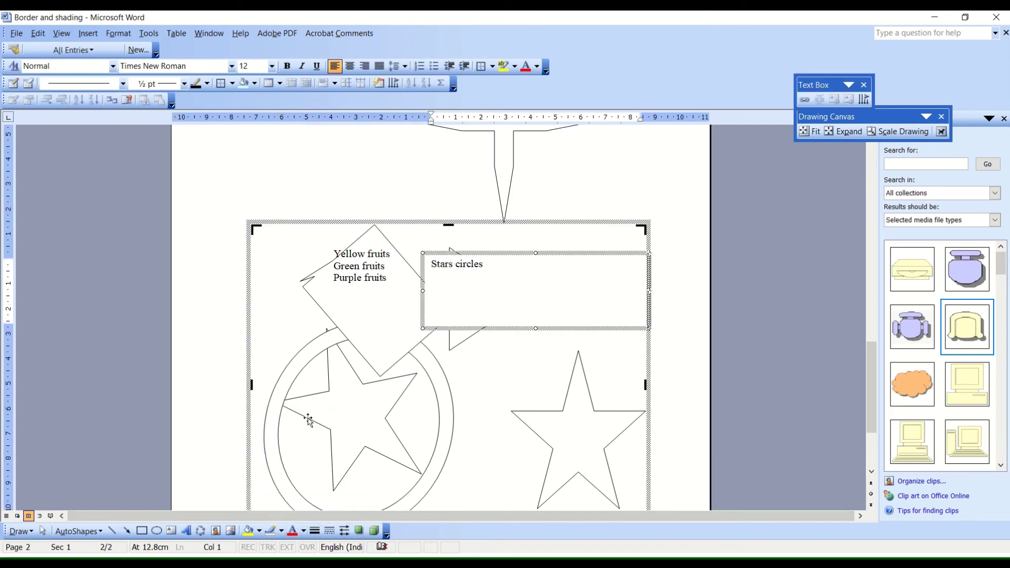
{"action": "left_click", "coordinate": [325, 295]}
{"action": "left_click", "coordinate": [501, 265]}
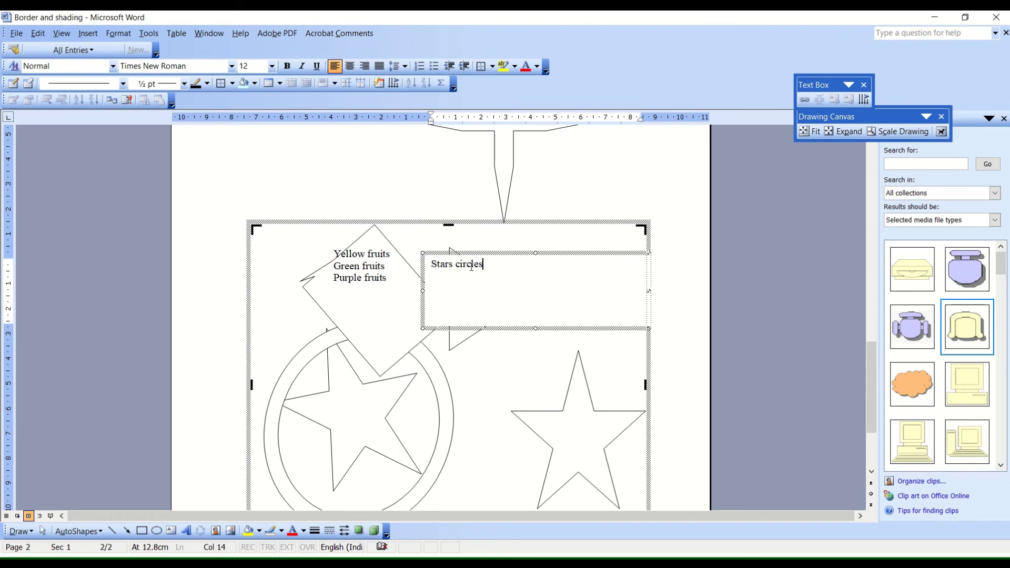
{"action": "left_click", "coordinate": [370, 390]}
- Fill the right-hand star with gold and stretch it leftward to the circled star
{"action": "left_click", "coordinate": [554, 412]}
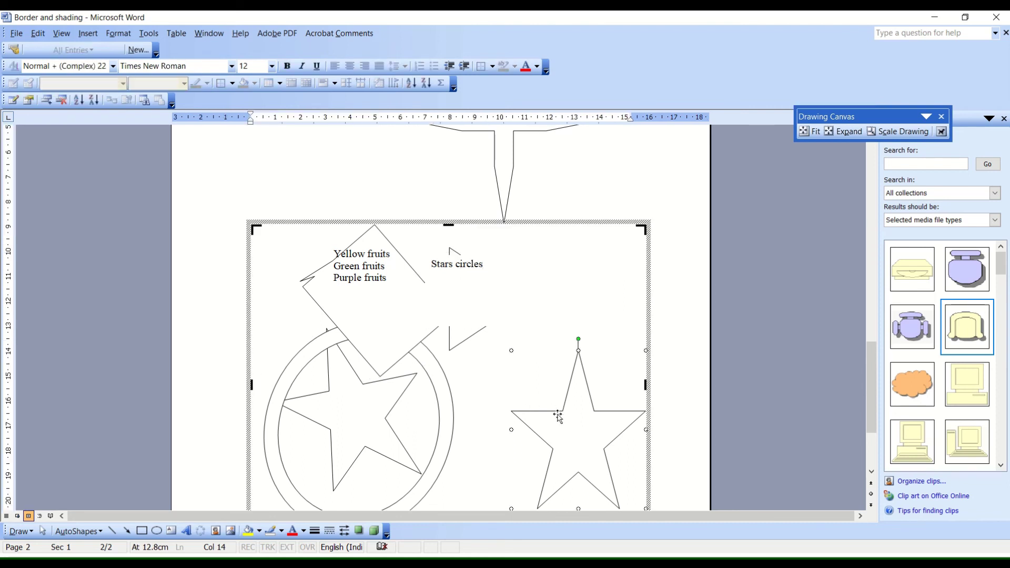
{"action": "left_click", "coordinate": [259, 531]}
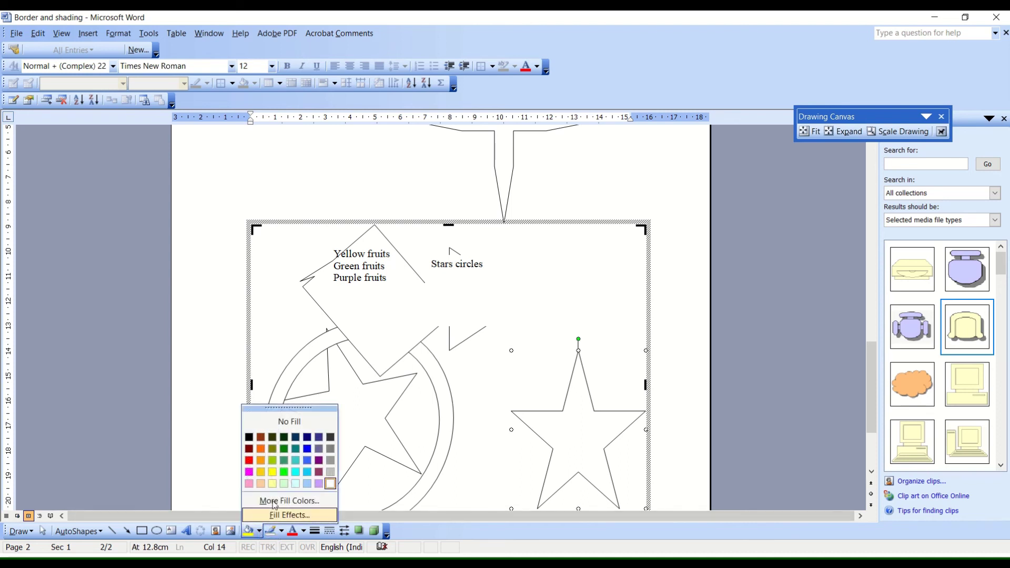
{"action": "left_click", "coordinate": [261, 471]}
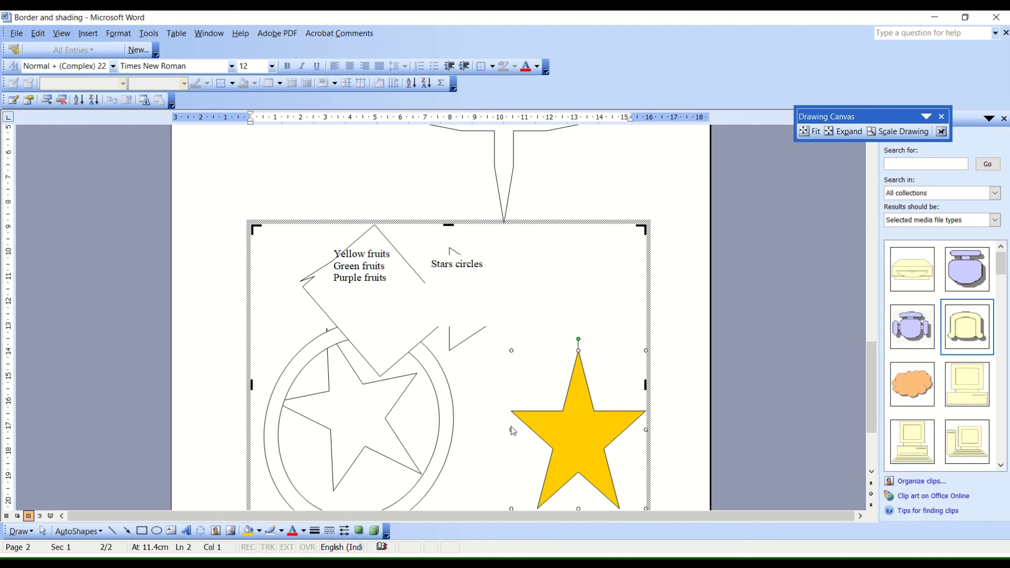
{"action": "left_click_drag", "start_coordinate": [511, 430], "coordinate": [441, 429]}
- Insert a brown wood-style WordArt reading 'hello' onto the canvas
{"action": "left_click", "coordinate": [186, 531]}
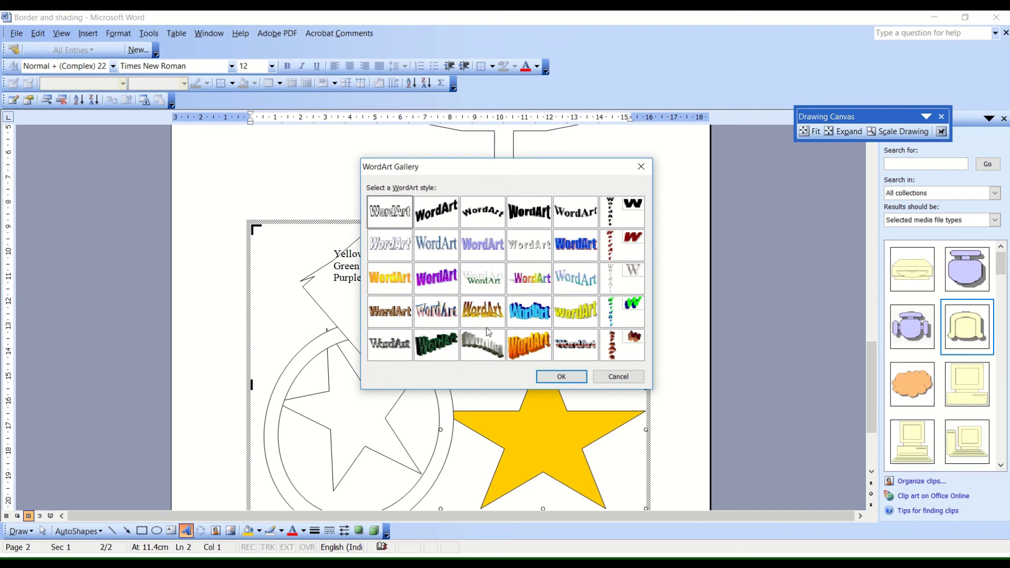
{"action": "left_click", "coordinate": [384, 320]}
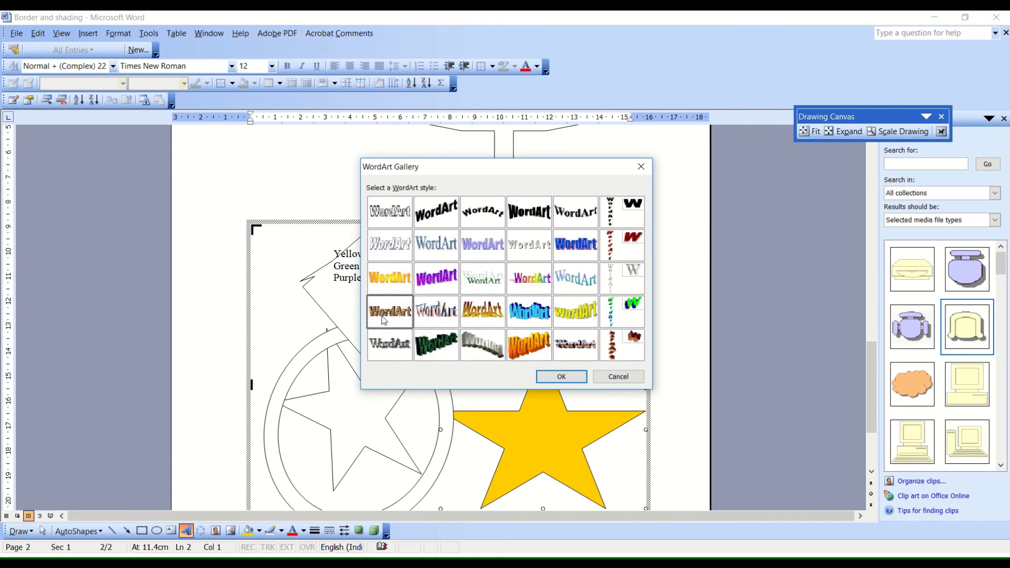
{"action": "left_click", "coordinate": [558, 378]}
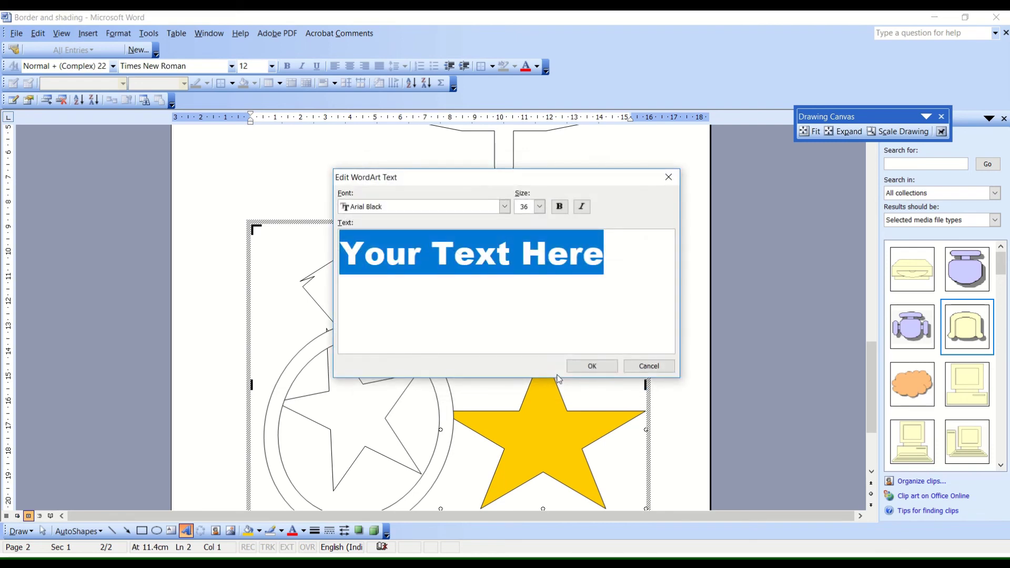
{"action": "type", "text": "hello"}
{"action": "key", "text": "Return"}
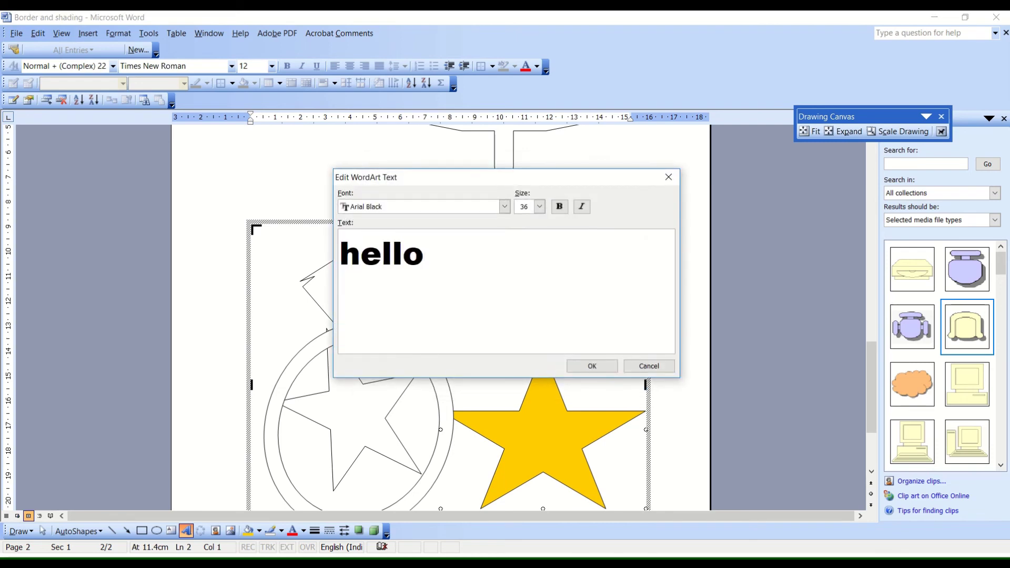
{"action": "left_click", "coordinate": [601, 369]}
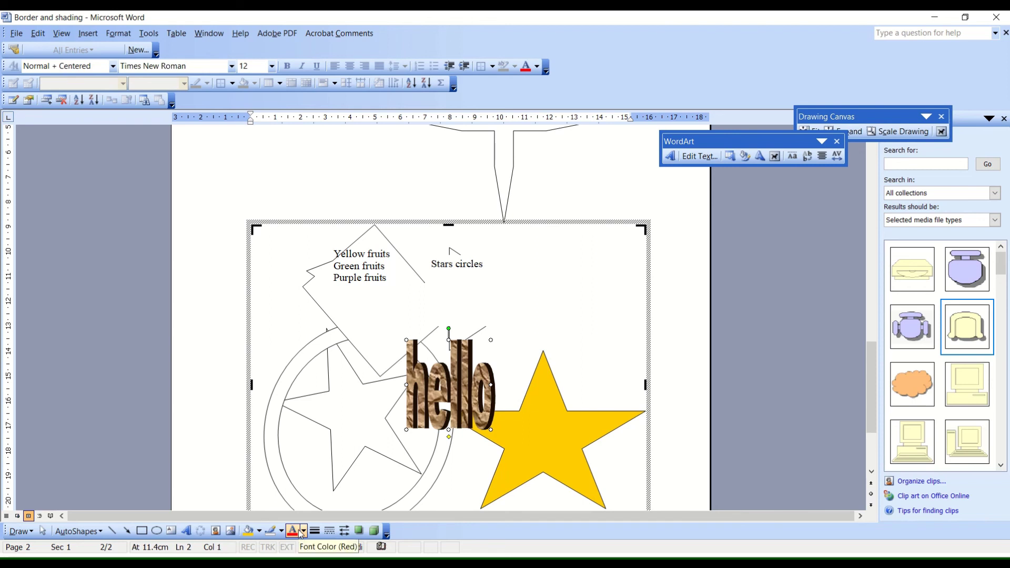
- Draw a text box across the yellow star reading 'Hello how are you' and open Format Text Box
{"action": "left_click", "coordinate": [168, 534]}
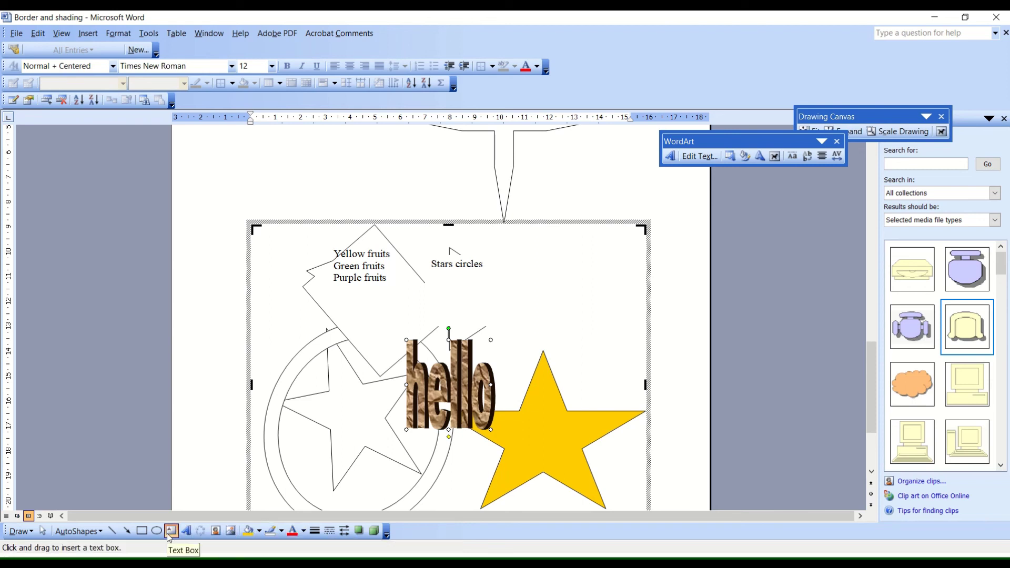
{"action": "left_click_drag", "start_coordinate": [496, 422], "coordinate": [591, 452]}
{"action": "type", "text": "Hel"}
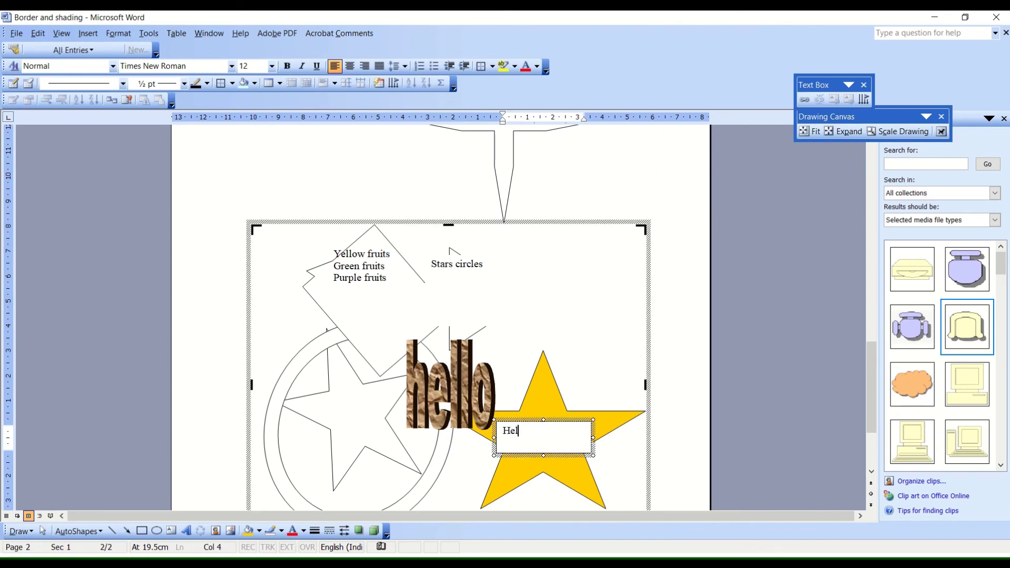
{"action": "type", "text": "lo how a"}
{"action": "type", "text": "re you"}
{"action": "left_click", "coordinate": [580, 382]}
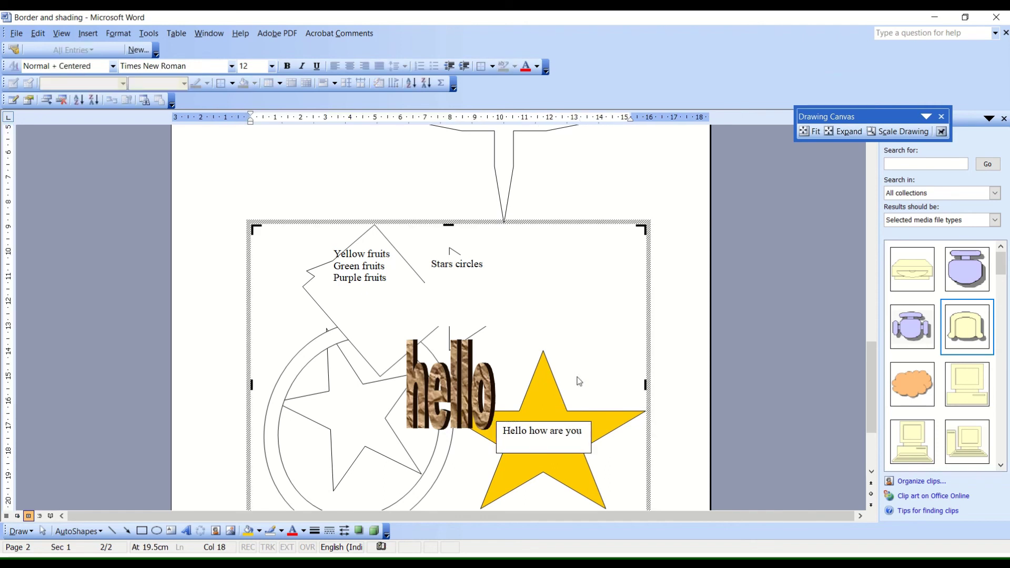
{"action": "left_click", "coordinate": [495, 444]}
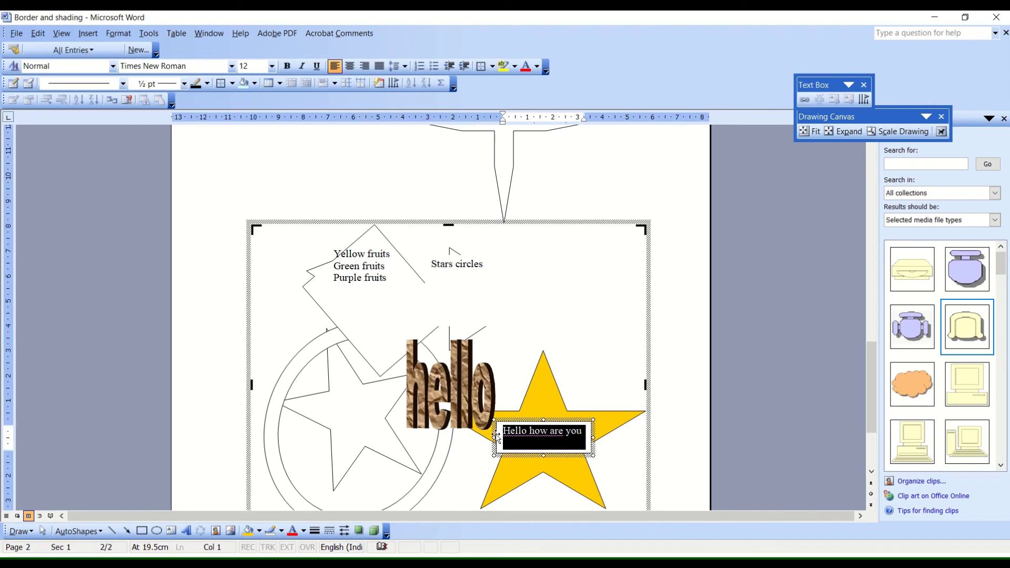
{"action": "double_click", "coordinate": [497, 437]}
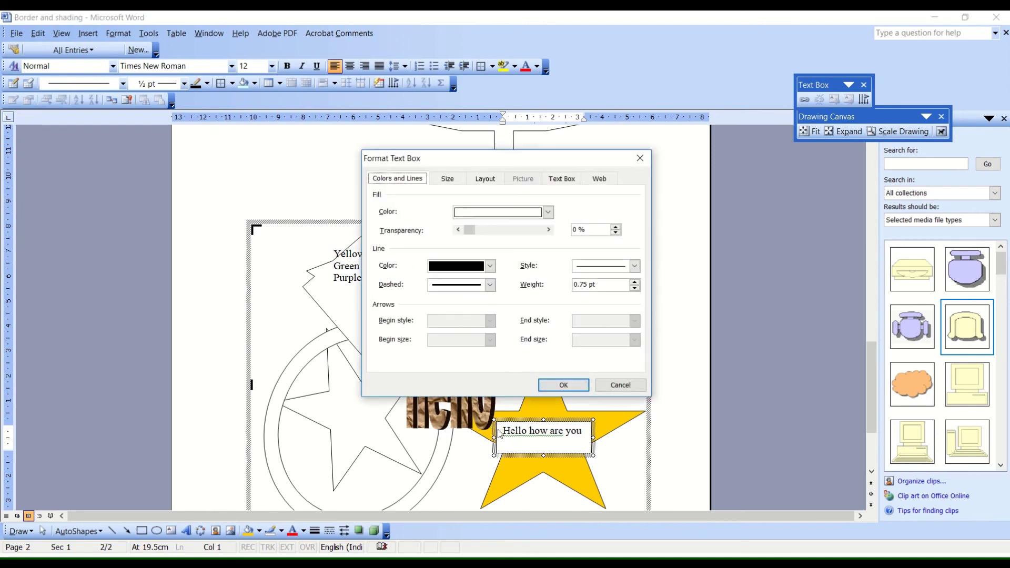
- Cancel the dialog, remove the text box border, and fill it yellow
{"action": "left_click", "coordinate": [610, 389]}
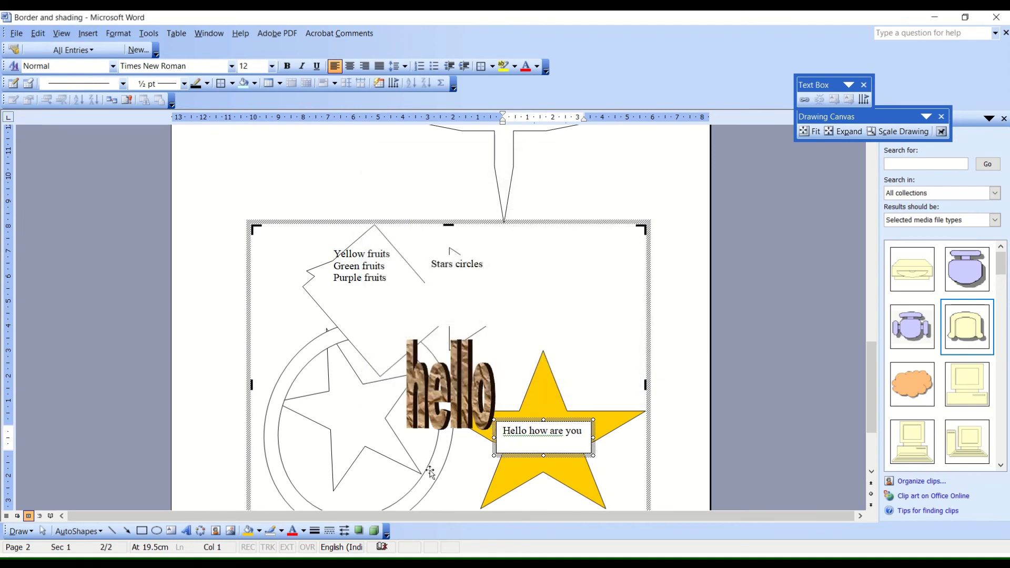
{"action": "left_click", "coordinate": [283, 531]}
{"action": "left_click", "coordinate": [315, 421]}
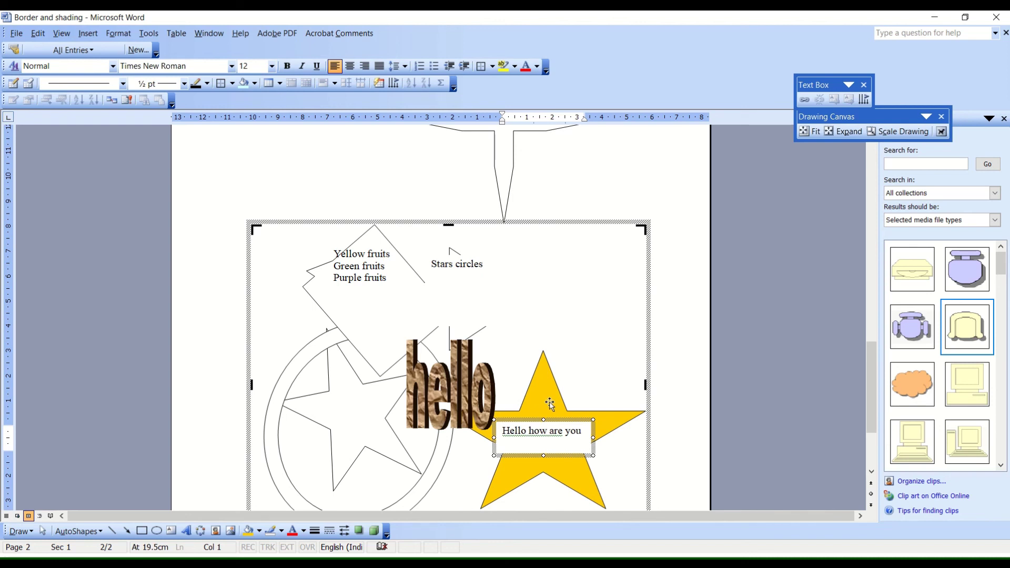
{"action": "left_click", "coordinate": [248, 531]}
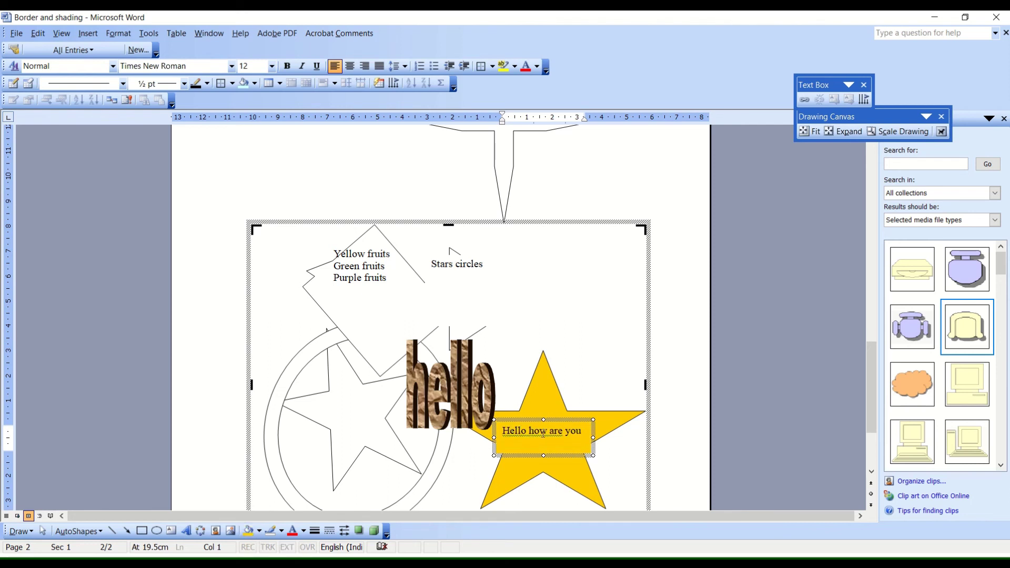
- Add '?' after 'you' and colour the whole greeting red
{"action": "left_click", "coordinate": [585, 438]}
{"action": "type", "text": "?"}
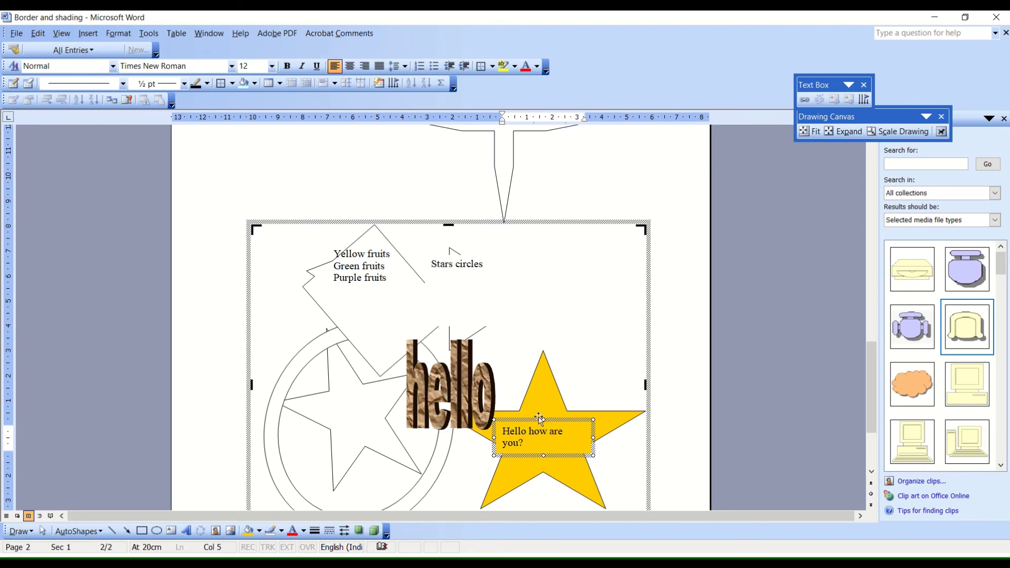
{"action": "triple_click", "coordinate": [534, 446]}
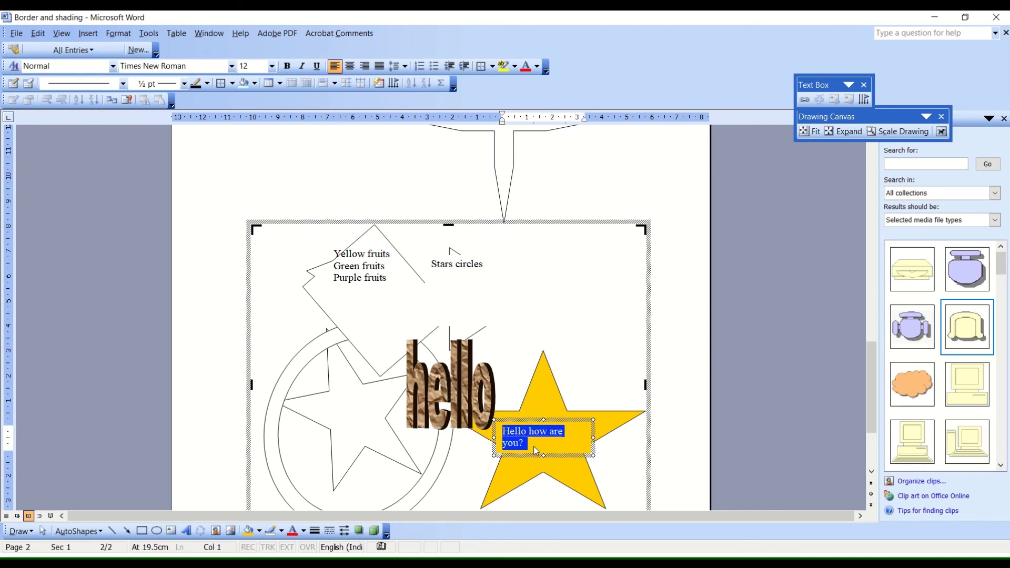
{"action": "left_click", "coordinate": [294, 531]}
{"action": "left_click", "coordinate": [430, 458]}
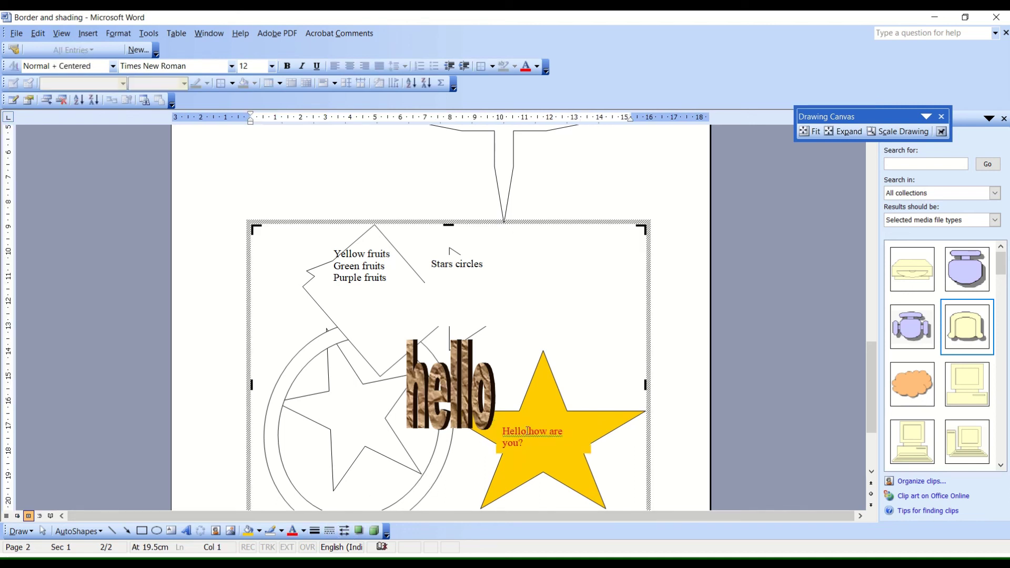
{"action": "left_click", "coordinate": [472, 405]}
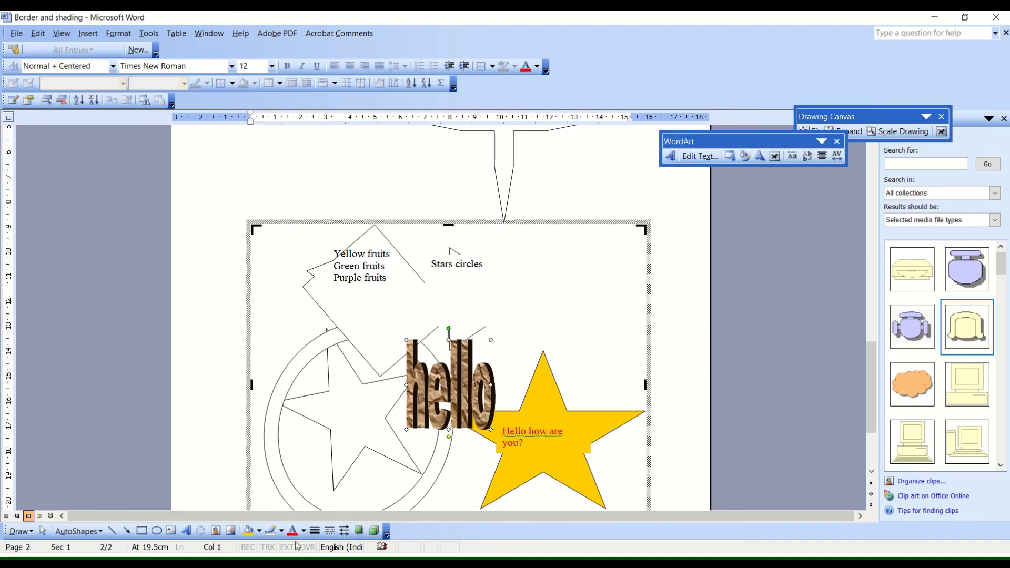
- Replace the 'hello' WordArt's wood texture with a solid purple fill
{"action": "left_click", "coordinate": [258, 532]}
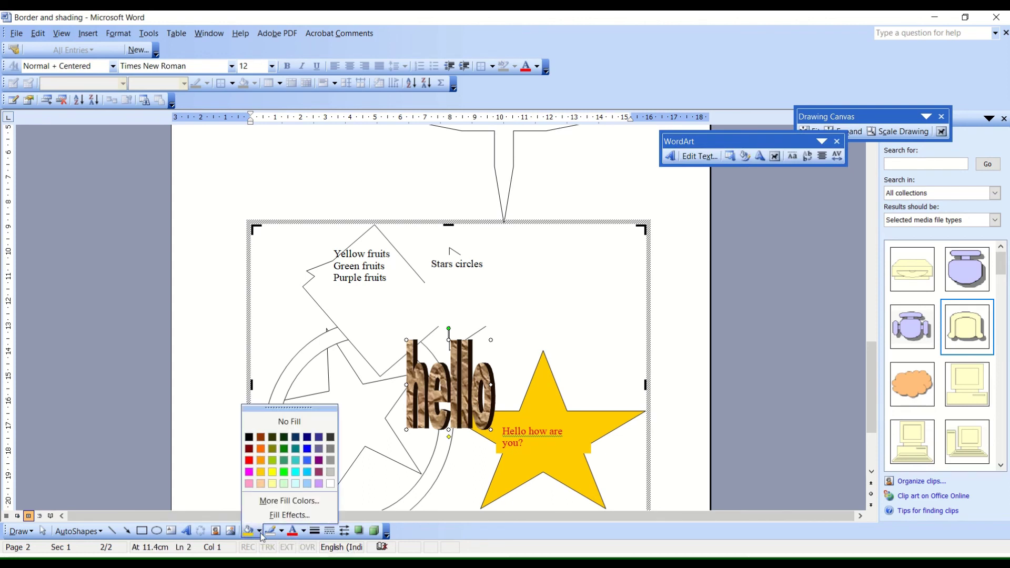
{"action": "left_click", "coordinate": [249, 476]}
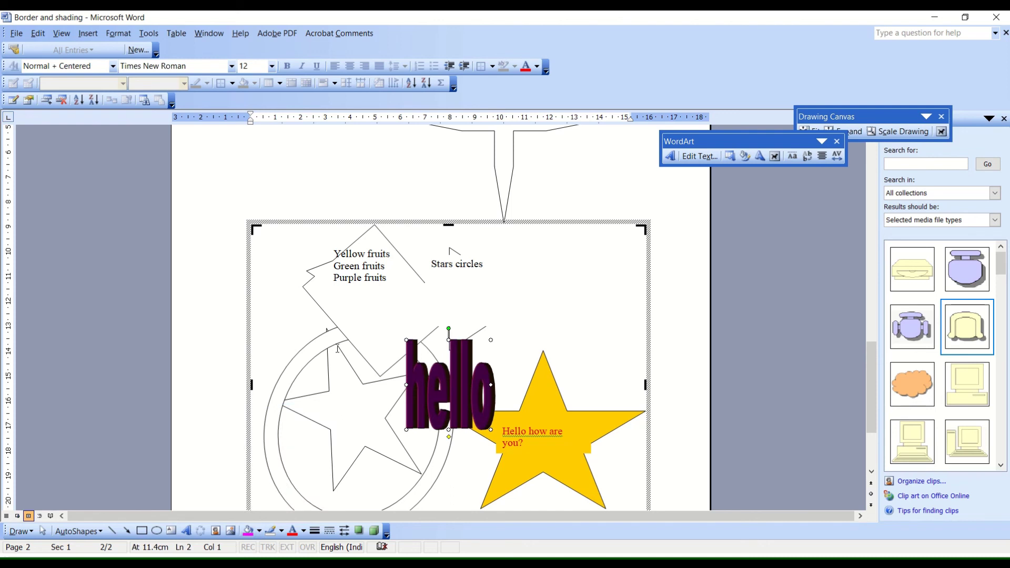
{"action": "left_click", "coordinate": [451, 292]}
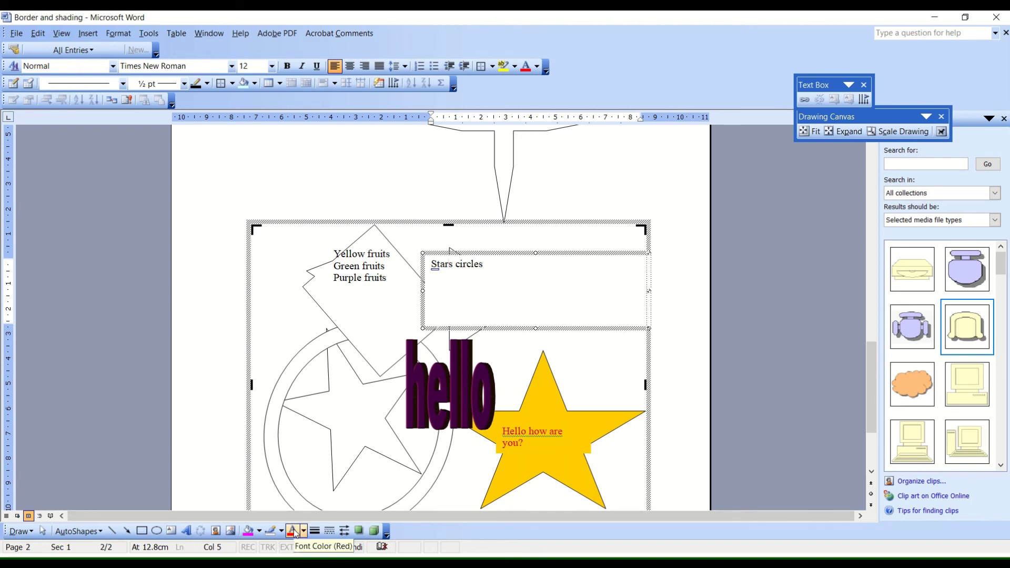
- Make the star's 'Hello how are you?' text bold, italic and 26 pt
{"action": "double_click", "coordinate": [520, 432]}
{"action": "triple_click", "coordinate": [520, 431]}
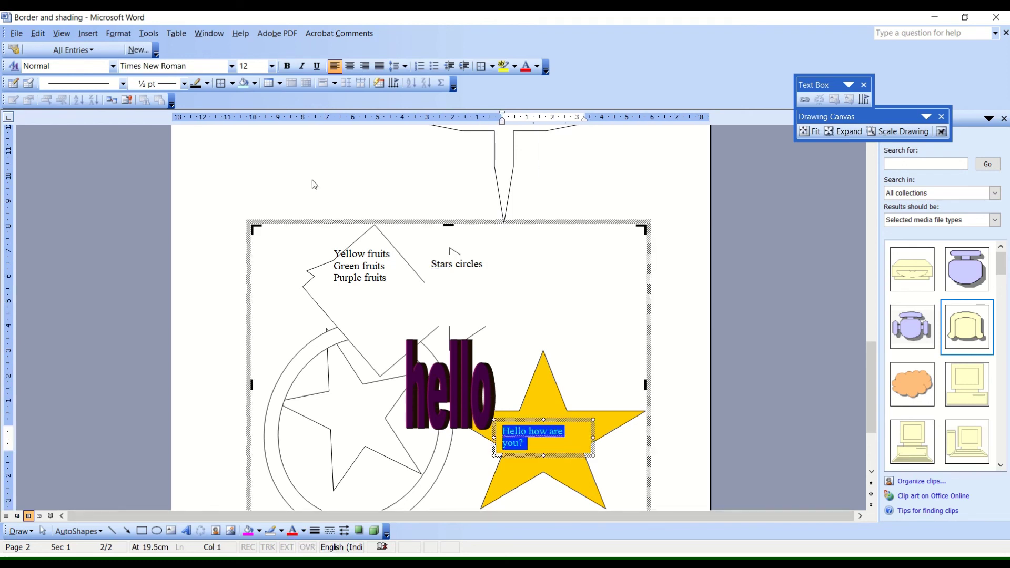
{"action": "left_click", "coordinate": [288, 68]}
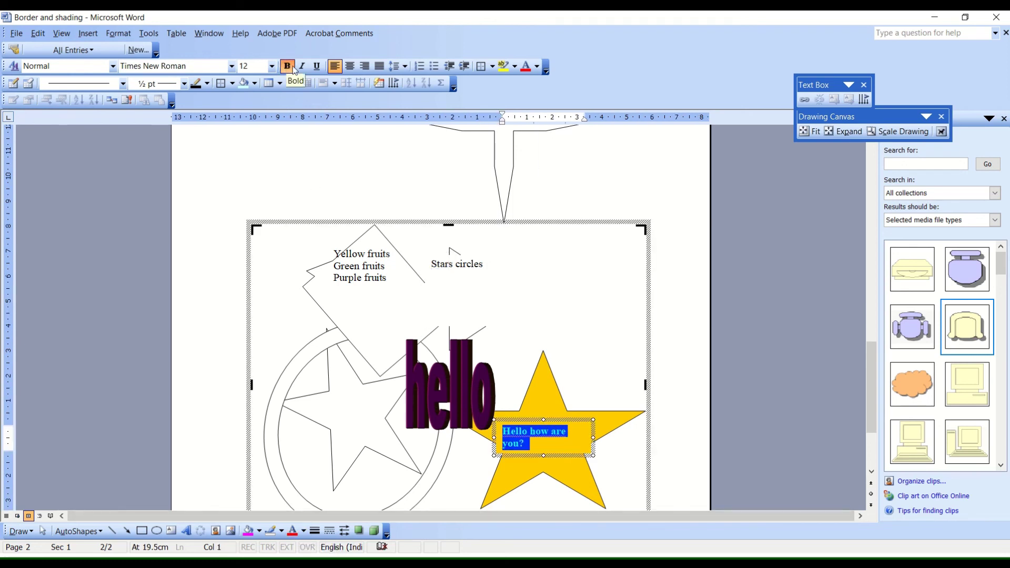
{"action": "left_click", "coordinate": [301, 69]}
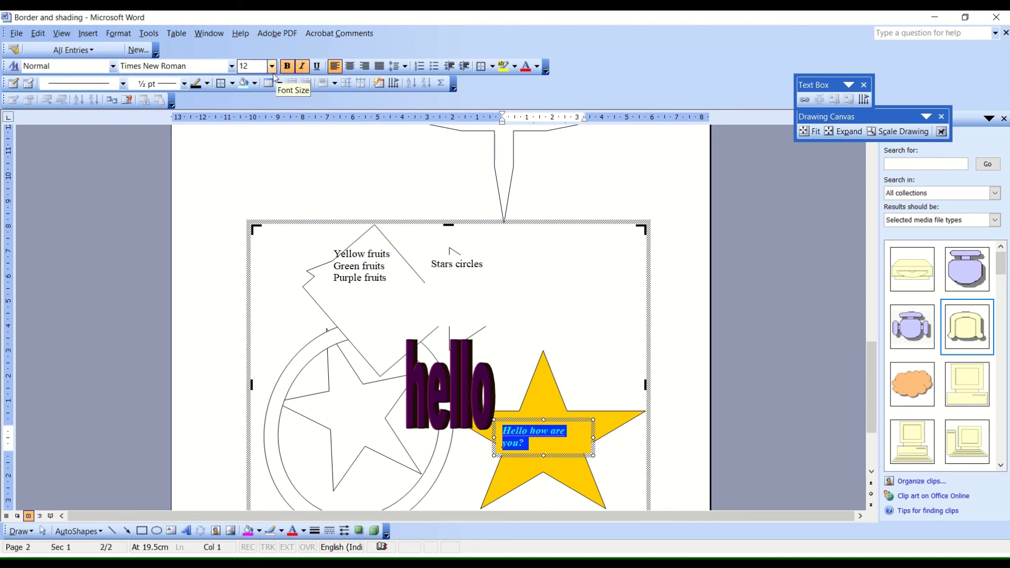
{"action": "left_click", "coordinate": [272, 66]}
{"action": "left_click", "coordinate": [249, 196]}
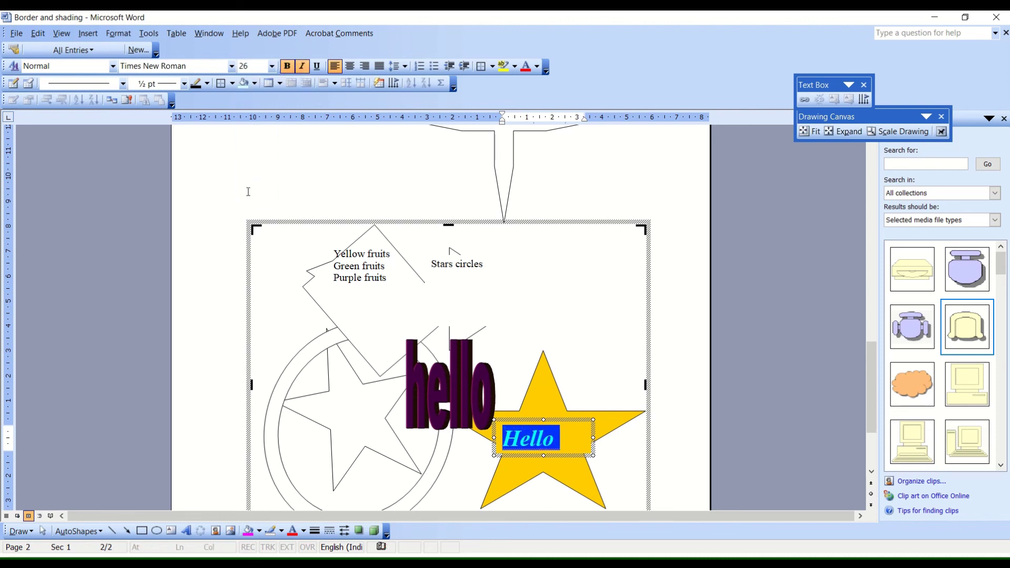
{"action": "left_click", "coordinate": [436, 306]}
{"action": "left_click", "coordinate": [459, 379]}
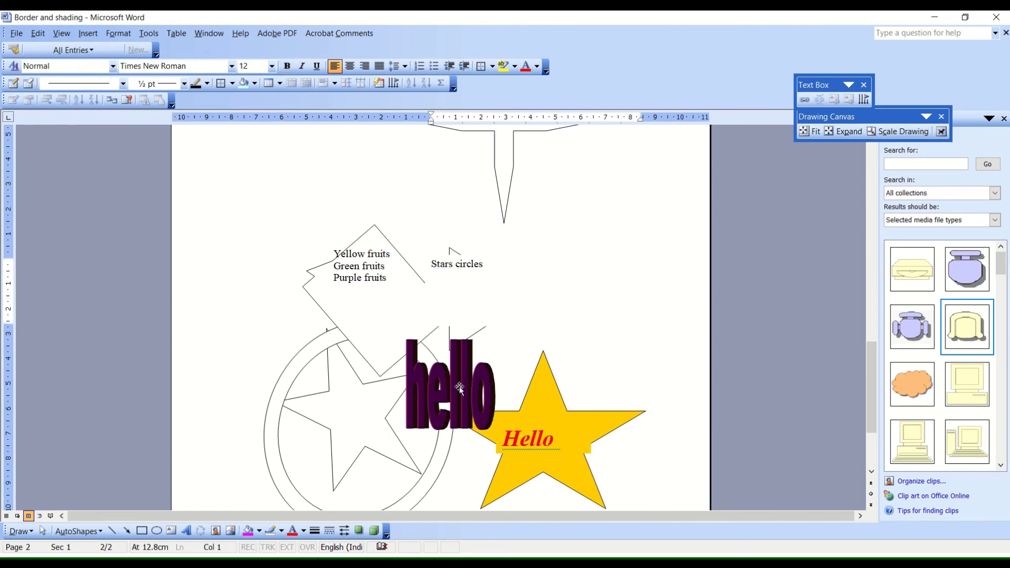
- Select the hello WordArt and set it to size 26 from the toolbar font size list
{"action": "left_click", "coordinate": [272, 66]}
{"action": "left_click", "coordinate": [254, 181]}
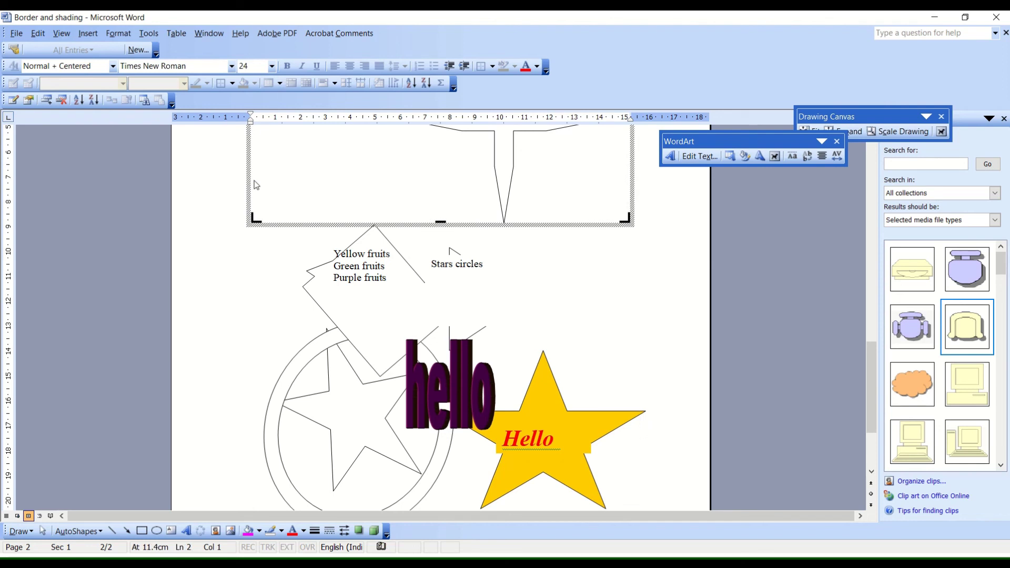
{"action": "left_click", "coordinate": [404, 398]}
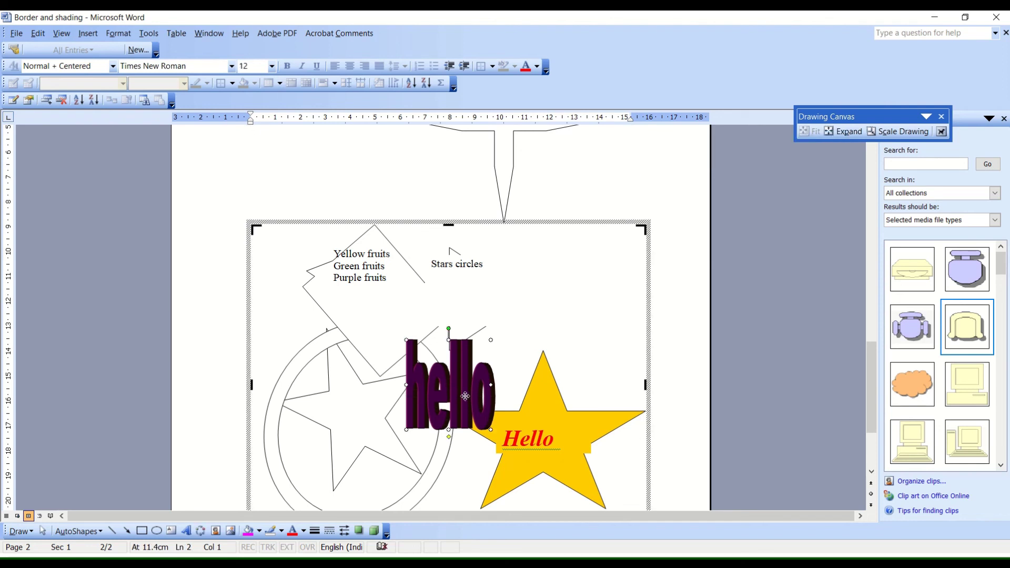
{"action": "left_click", "coordinate": [273, 66]}
{"action": "left_click", "coordinate": [252, 198]}
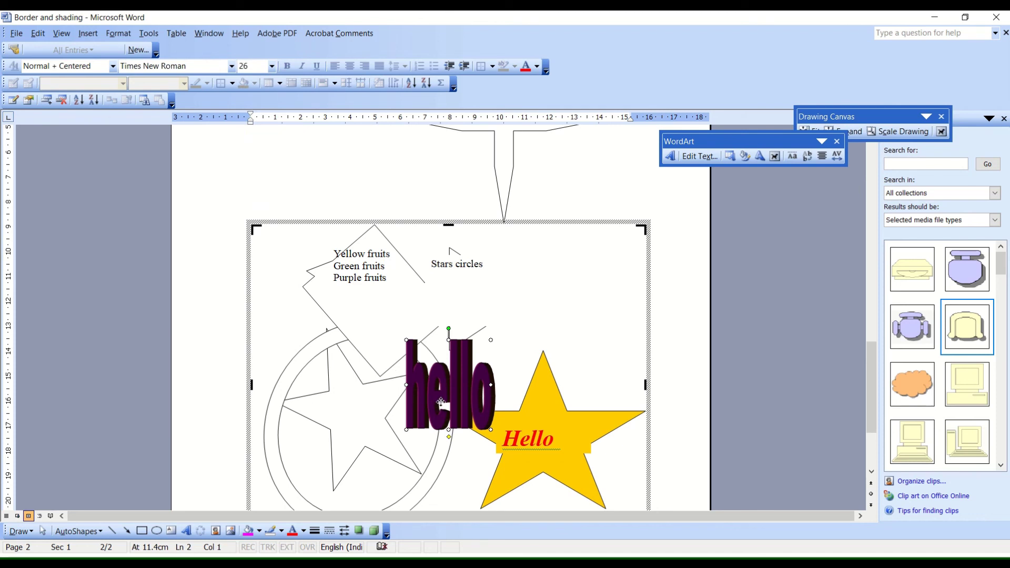
- Set the hello WordArt's font size to 96 in its Edit Text dialog
{"action": "left_click", "coordinate": [700, 156]}
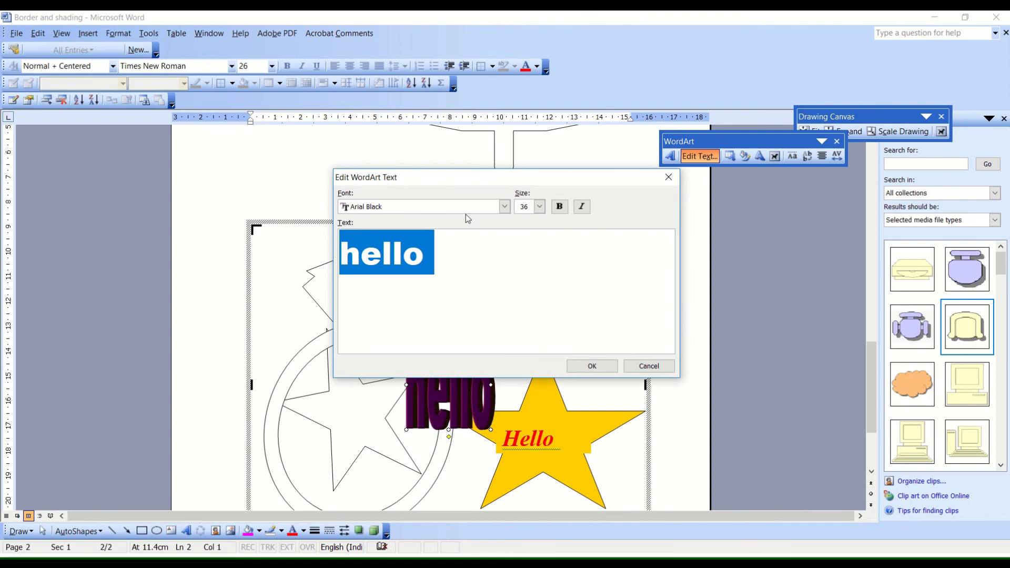
{"action": "left_click", "coordinate": [540, 206]}
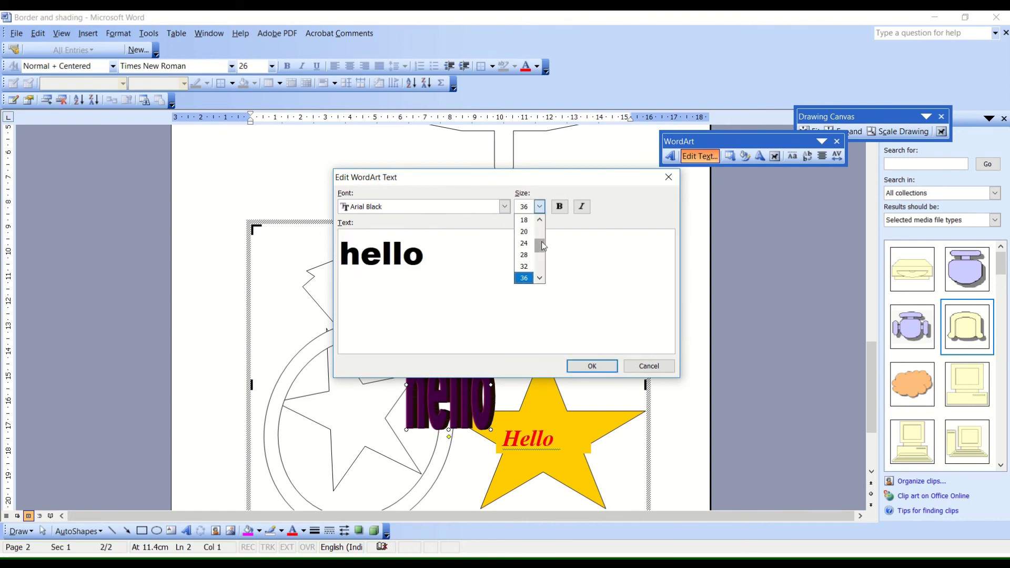
{"action": "left_click_drag", "start_coordinate": [544, 246], "coordinate": [541, 278]}
{"action": "left_click", "coordinate": [526, 278]}
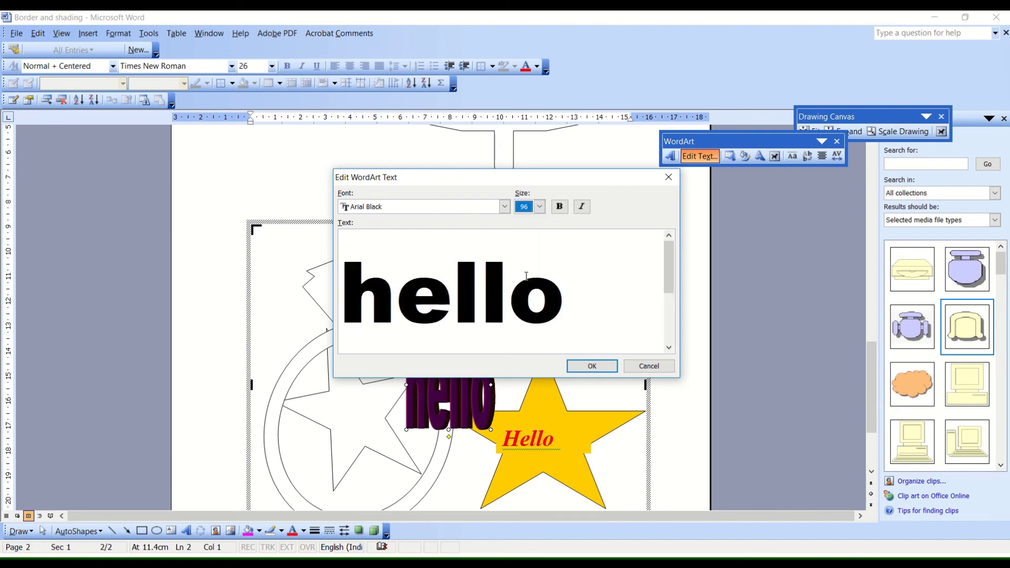
{"action": "left_click", "coordinate": [586, 366]}
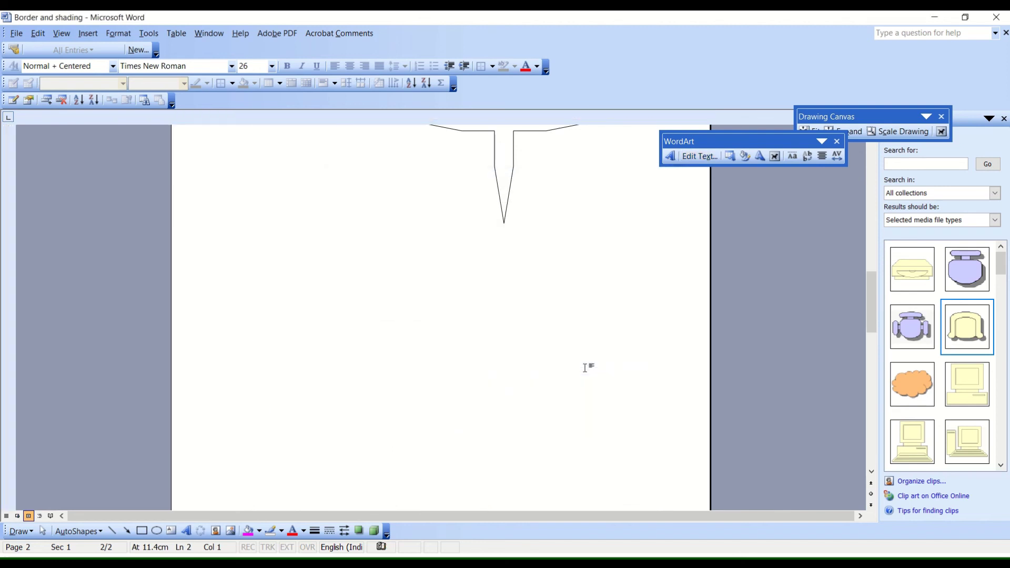
{"action": "scroll", "coordinate": [585, 367], "scroll_direction": "up", "scroll_amount": 3}
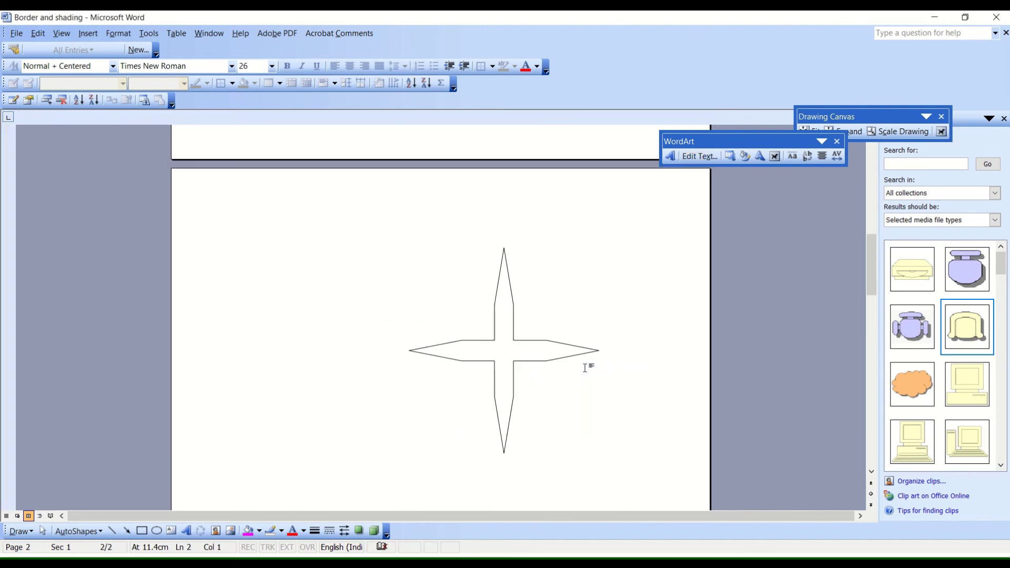
{"action": "scroll", "coordinate": [585, 367], "scroll_direction": "down", "scroll_amount": 5}
{"action": "scroll", "coordinate": [585, 367], "scroll_direction": "up", "scroll_amount": 3}
{"action": "scroll", "coordinate": [585, 366], "scroll_direction": "up", "scroll_amount": 5}
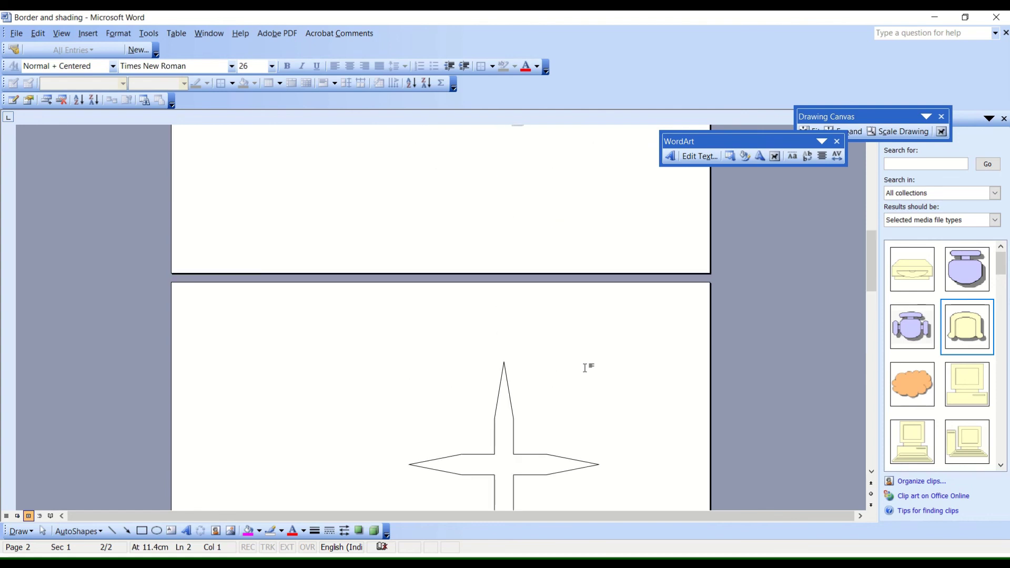
{"action": "scroll", "coordinate": [585, 367], "scroll_direction": "up", "scroll_amount": 2}
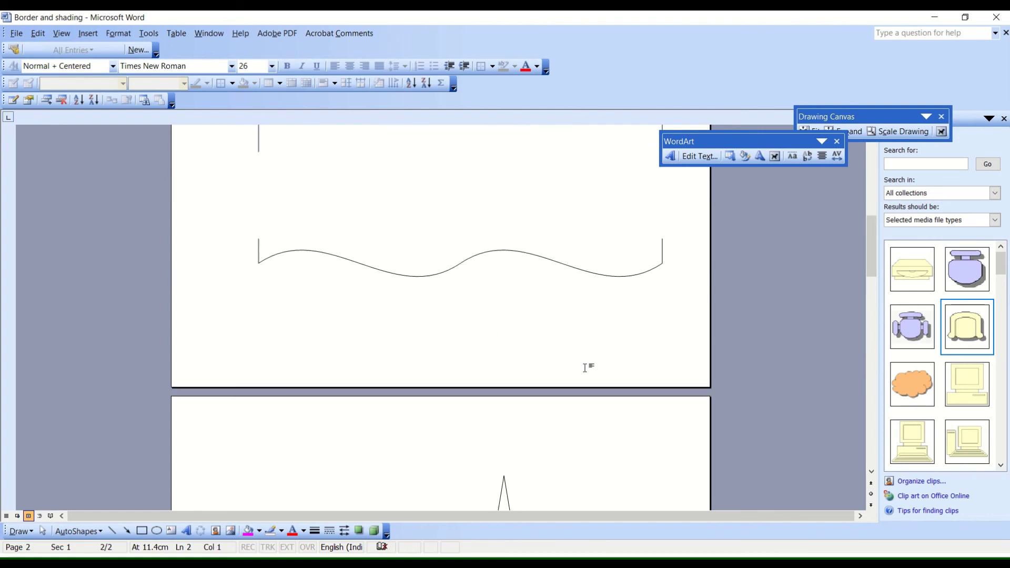
{"action": "scroll", "coordinate": [585, 367], "scroll_direction": "up", "scroll_amount": 3}
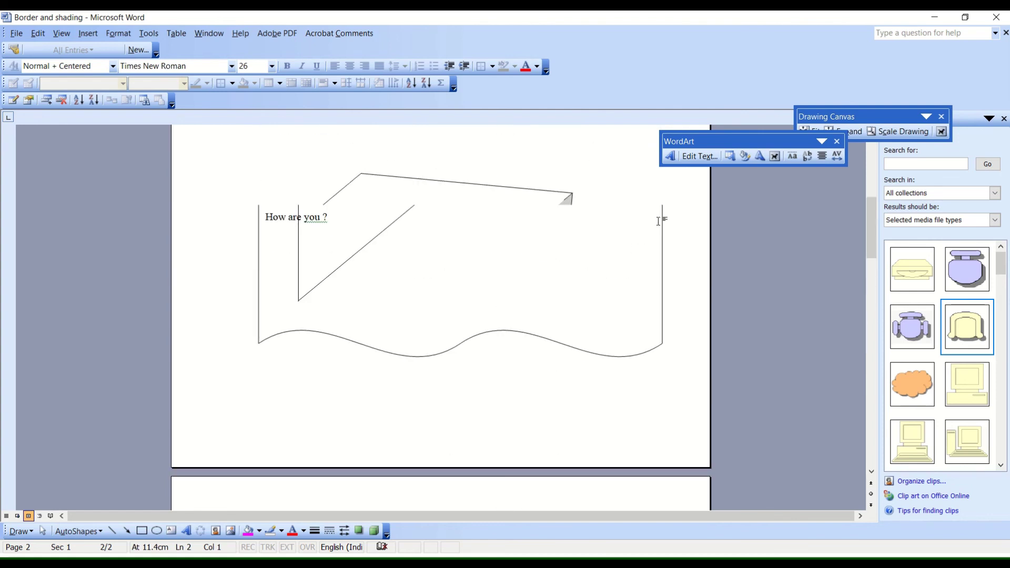
- Reduce the hello WordArt's font size to 66 in the Edit Text dialog
{"action": "left_click", "coordinate": [700, 155]}
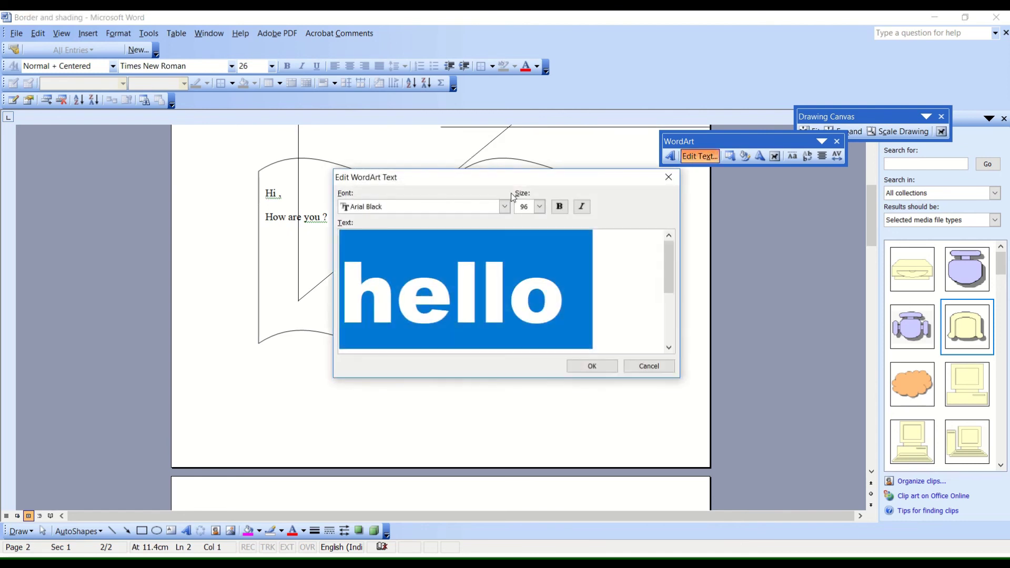
{"action": "left_click", "coordinate": [538, 207]}
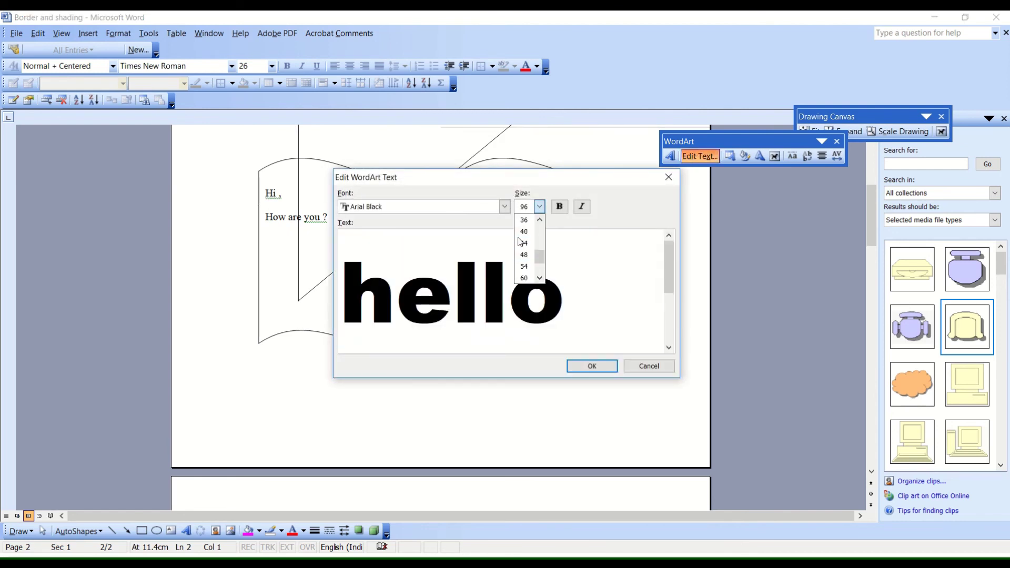
{"action": "scroll", "coordinate": [520, 242], "scroll_direction": "down", "scroll_amount": 1}
{"action": "left_click", "coordinate": [519, 239]}
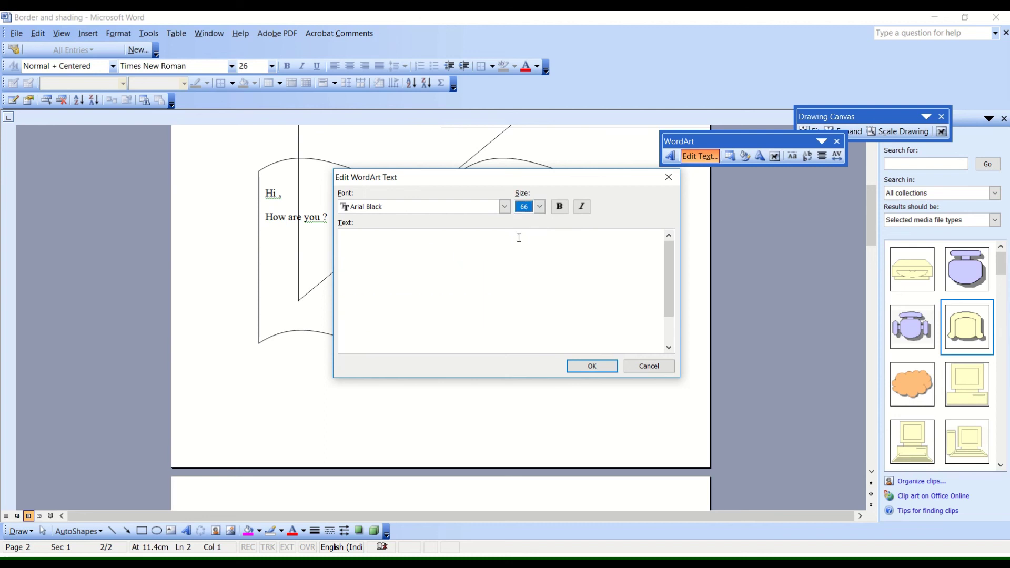
{"action": "left_click", "coordinate": [592, 366]}
{"action": "scroll", "coordinate": [600, 362], "scroll_direction": "down", "scroll_amount": 6}
- Scroll back to the drawing canvas to review the taller purple hello overlapping the yellow star
{"action": "scroll", "coordinate": [605, 364], "scroll_direction": "down", "scroll_amount": 2}
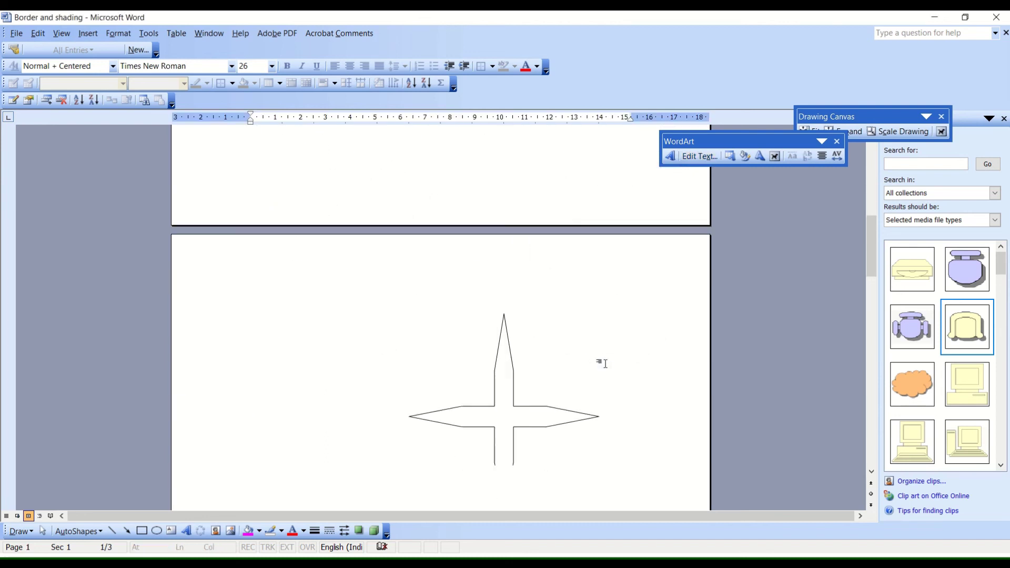
{"action": "scroll", "coordinate": [606, 364], "scroll_direction": "down", "scroll_amount": 5}
{"action": "scroll", "coordinate": [605, 364], "scroll_direction": "up", "scroll_amount": 1}
{"action": "scroll", "coordinate": [605, 363], "scroll_direction": "up", "scroll_amount": 4}
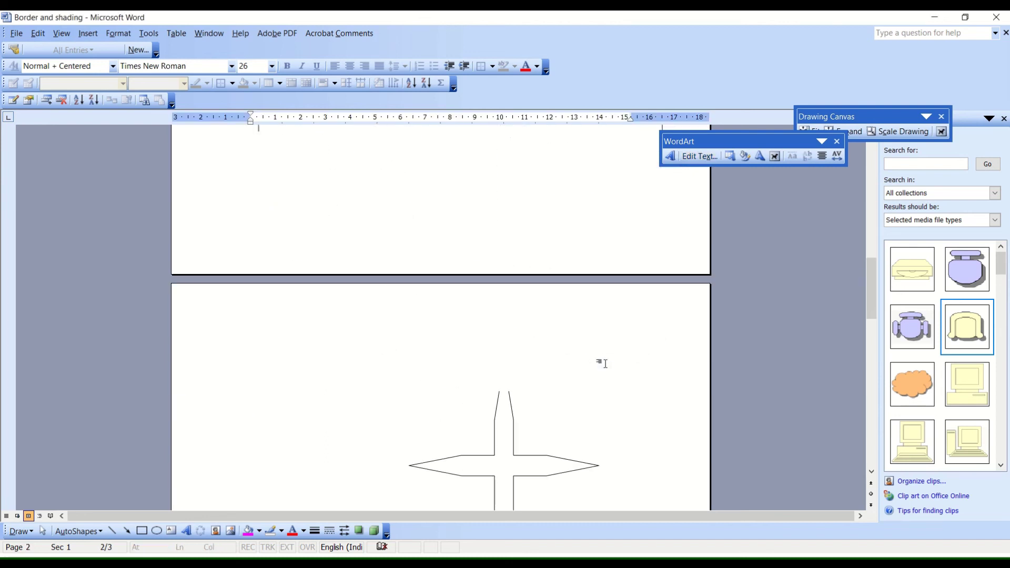
{"action": "scroll", "coordinate": [606, 364], "scroll_direction": "up", "scroll_amount": 6}
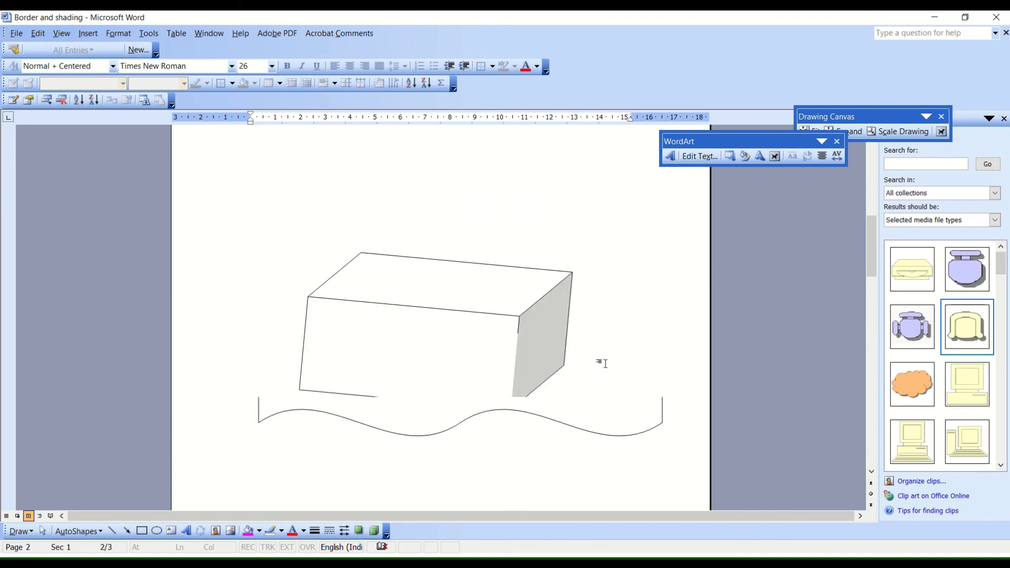
{"action": "scroll", "coordinate": [605, 363], "scroll_direction": "up", "scroll_amount": 4}
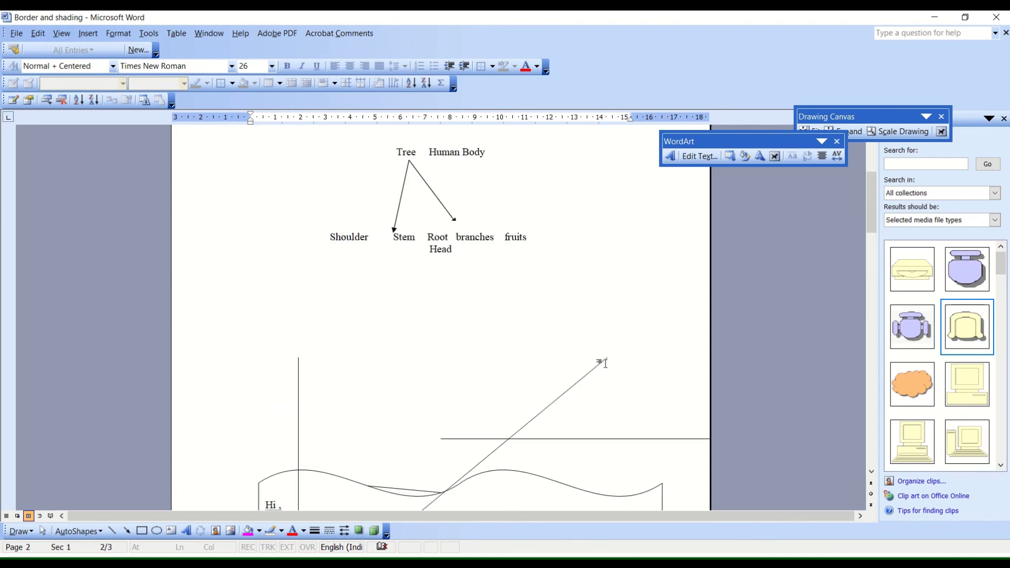
{"action": "scroll", "coordinate": [605, 364], "scroll_direction": "down", "scroll_amount": 1}
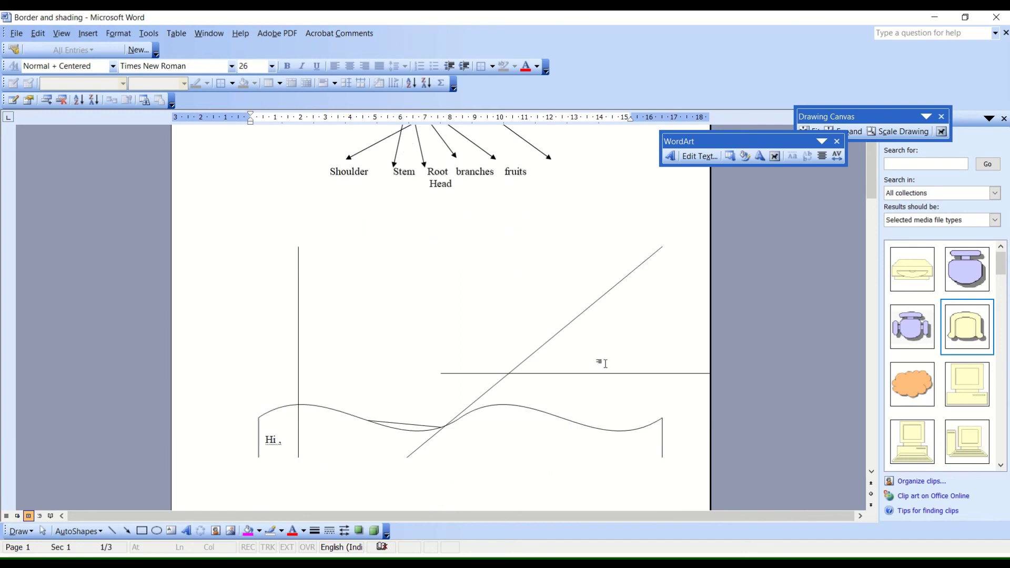
{"action": "scroll", "coordinate": [605, 363], "scroll_direction": "down", "scroll_amount": 1}
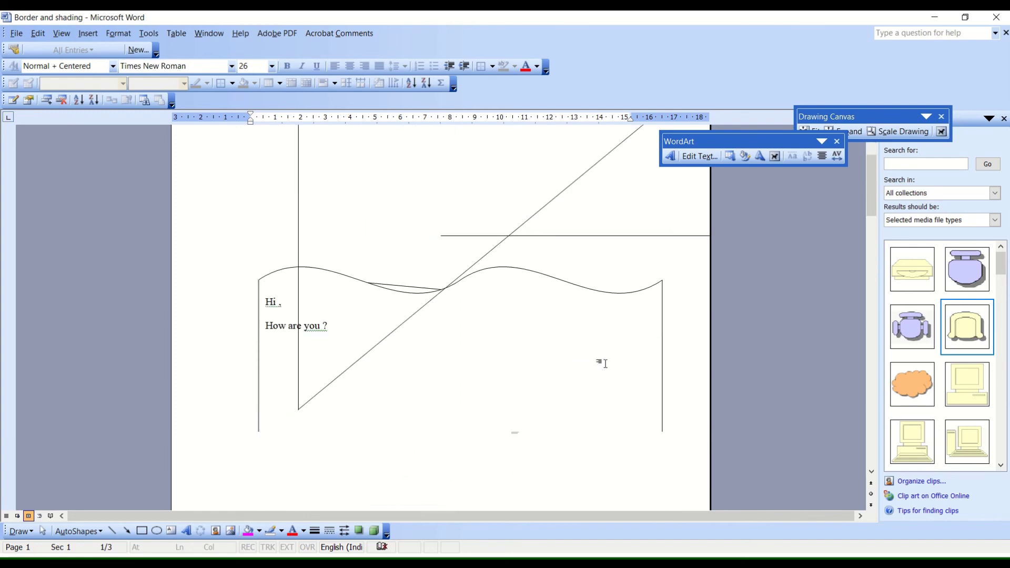
{"action": "scroll", "coordinate": [606, 363], "scroll_direction": "down", "scroll_amount": 3}
{"action": "scroll", "coordinate": [605, 363], "scroll_direction": "down", "scroll_amount": 1}
{"action": "scroll", "coordinate": [606, 364], "scroll_direction": "down", "scroll_amount": 2}
{"action": "scroll", "coordinate": [606, 363], "scroll_direction": "down", "scroll_amount": 3}
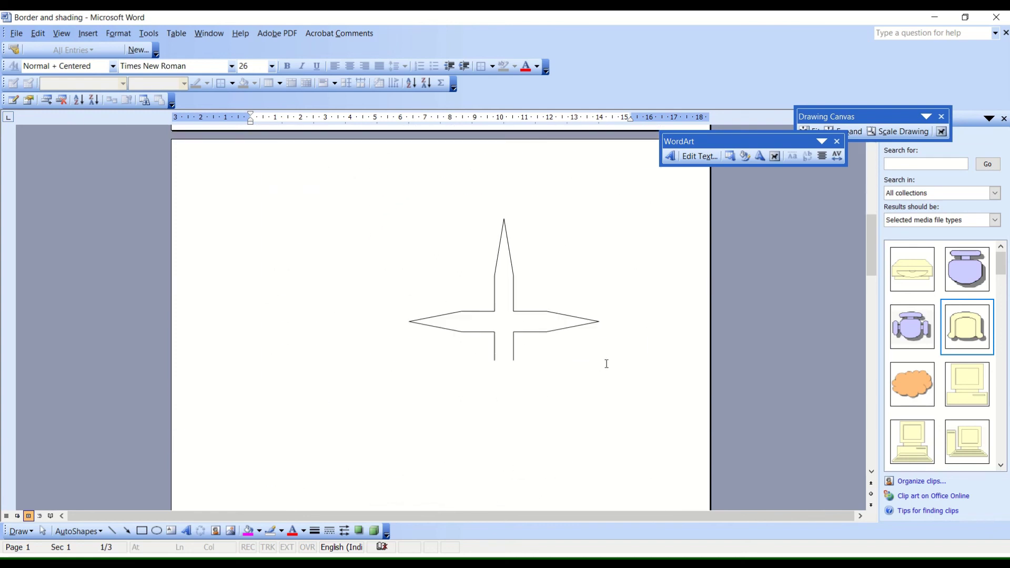
{"action": "scroll", "coordinate": [607, 363], "scroll_direction": "down", "scroll_amount": 3}
{"action": "scroll", "coordinate": [607, 363], "scroll_direction": "down", "scroll_amount": 2}
{"action": "scroll", "coordinate": [605, 364], "scroll_direction": "down", "scroll_amount": 1}
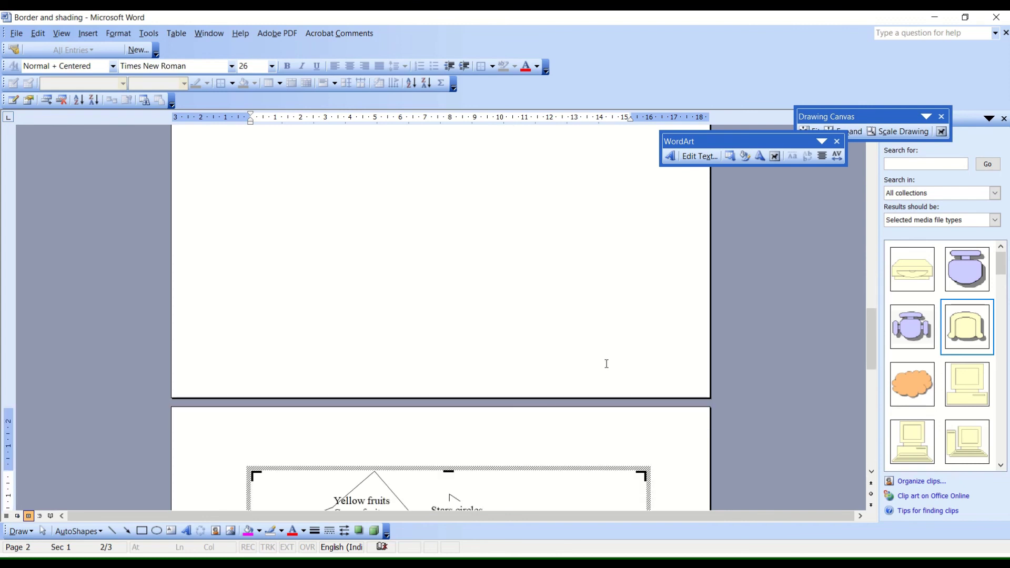
{"action": "scroll", "coordinate": [605, 363], "scroll_direction": "down", "scroll_amount": 2}
{"action": "scroll", "coordinate": [606, 364], "scroll_direction": "down", "scroll_amount": 5}
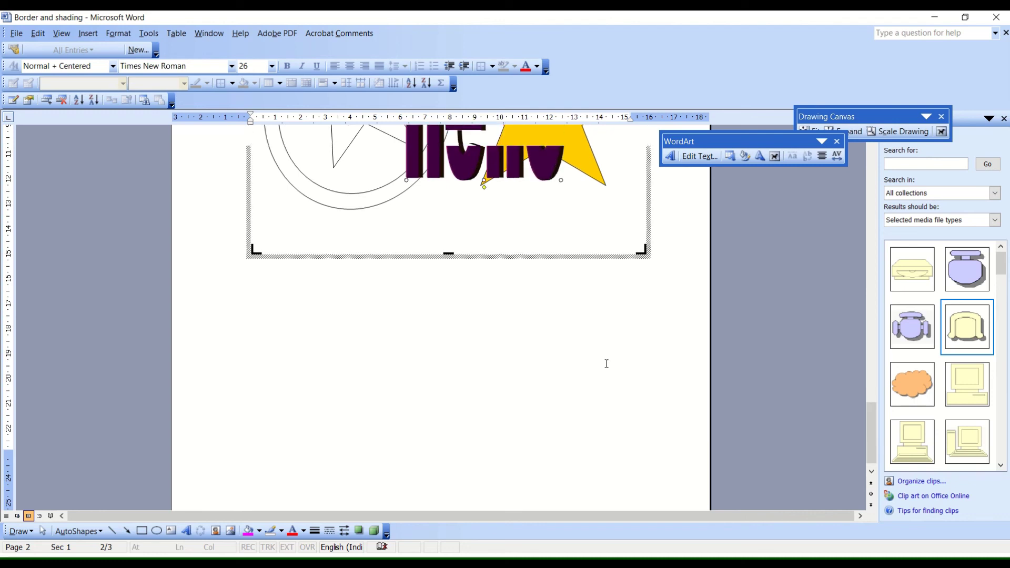
{"action": "scroll", "coordinate": [607, 364], "scroll_direction": "up", "scroll_amount": 1}
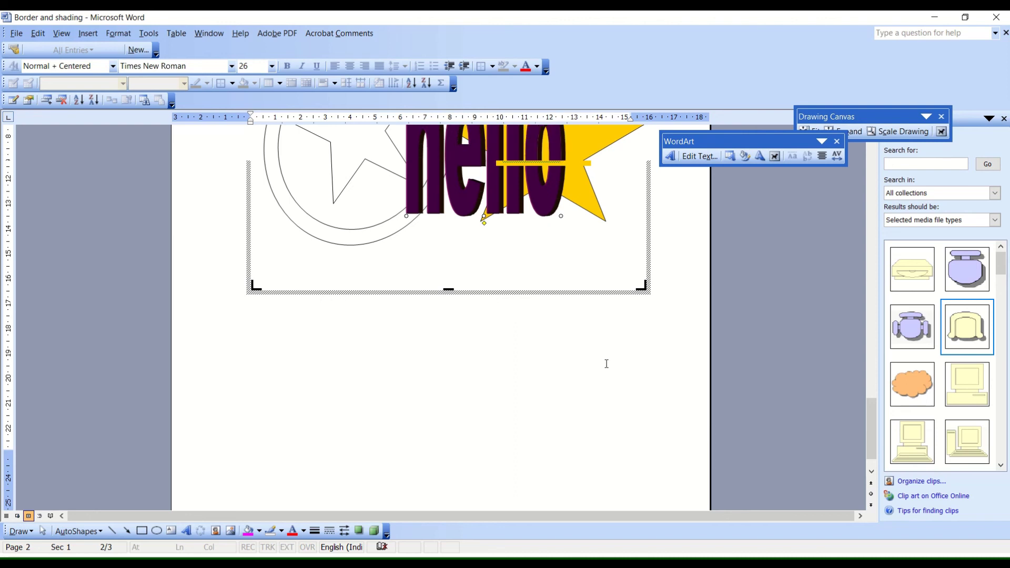
{"action": "scroll", "coordinate": [607, 364], "scroll_direction": "up", "scroll_amount": 1}
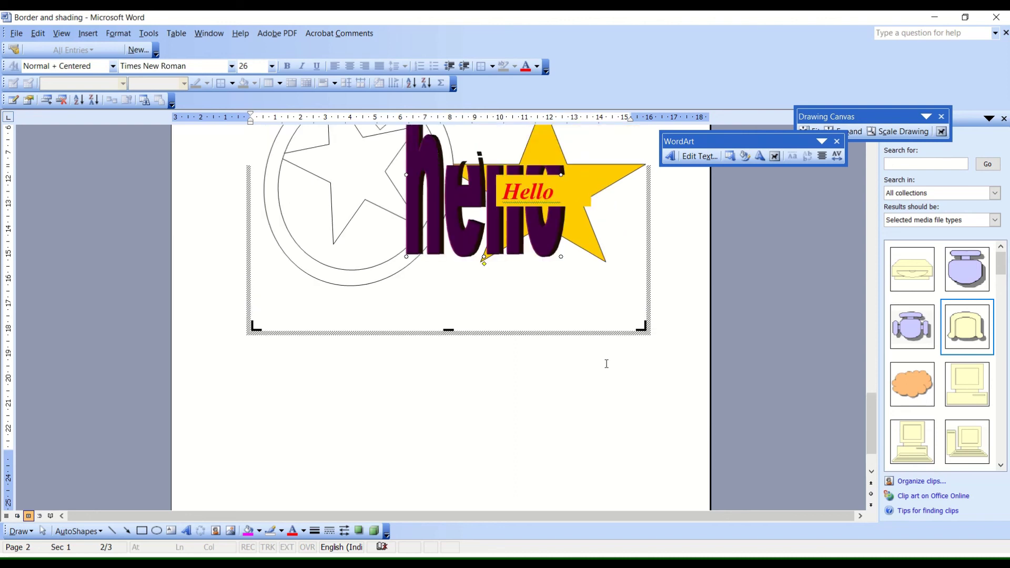